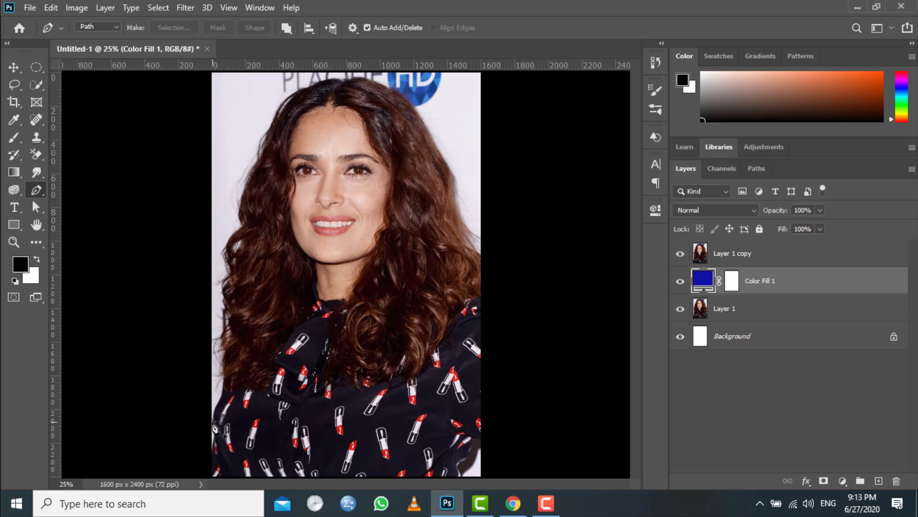
# Step: Start a Pen tool path at the photo's left edge and trace the left shoulder and the left side of the hair upward
pyautogui.click(212, 421)
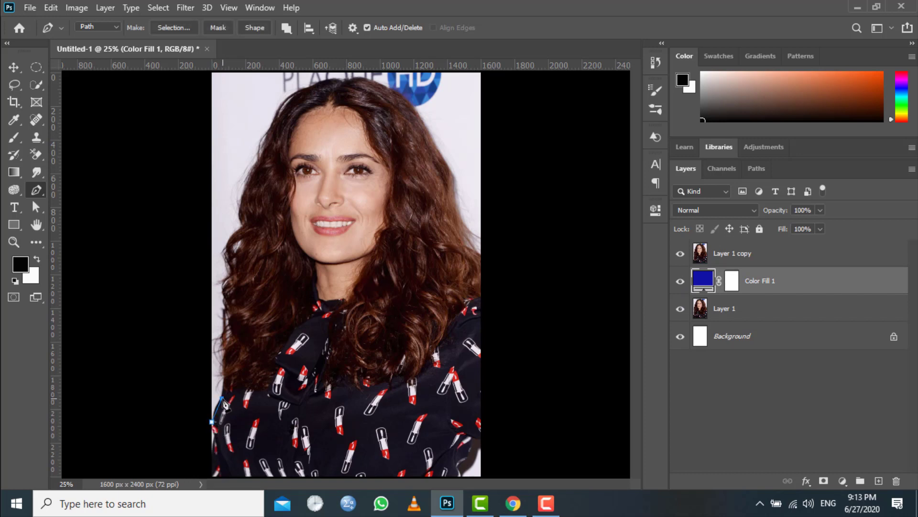
pyautogui.moveTo(222, 398); pyautogui.dragTo(229, 400)
pyautogui.click(226, 376)
pyautogui.click(228, 352)
pyautogui.click(234, 338)
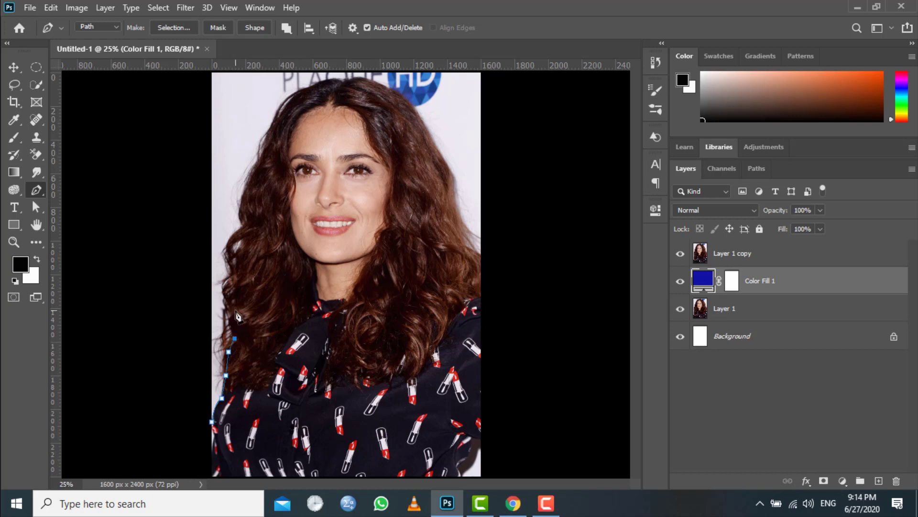
pyautogui.click(235, 310)
pyautogui.click(237, 290)
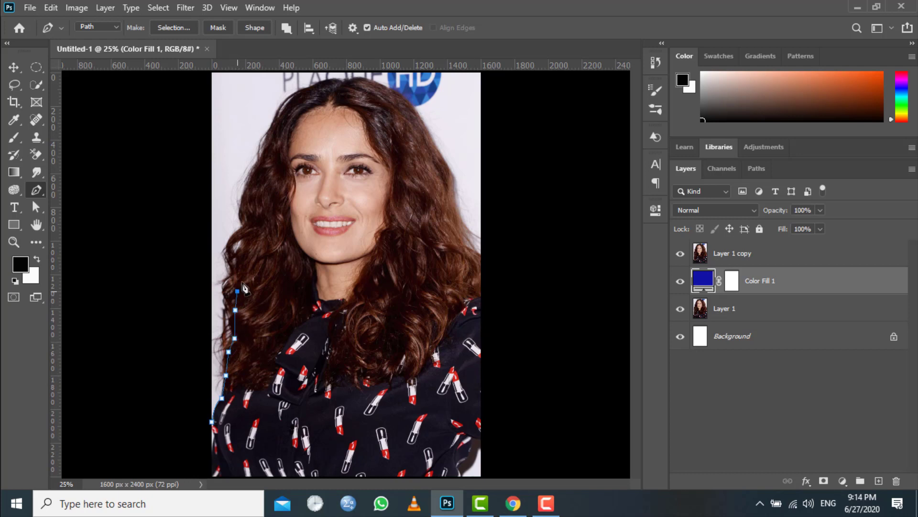
pyautogui.click(248, 238)
# Step: Continue the path with curved segments around the upper left of the hair to the crown of the head
pyautogui.moveTo(263, 156); pyautogui.dragTo(295, 122)
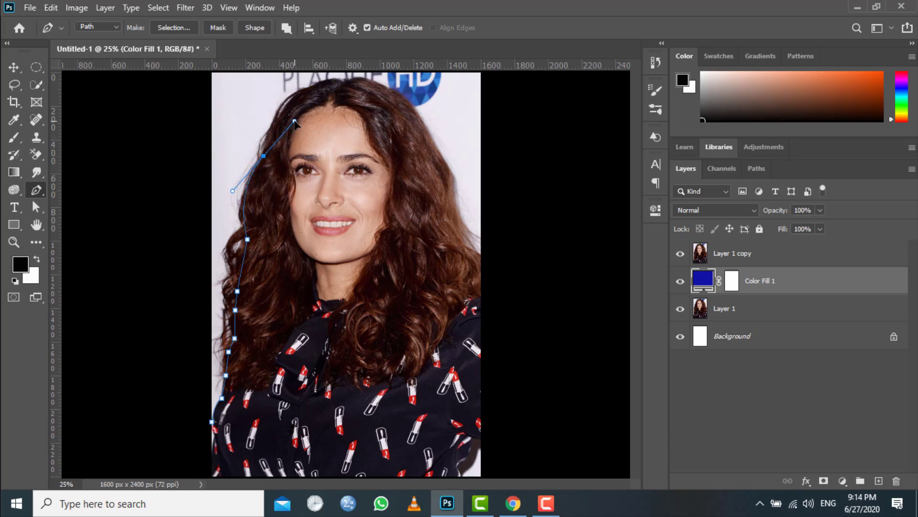
pyautogui.keyDown('alt'); pyautogui.click(263, 156); pyautogui.keyUp('alt')
pyautogui.moveTo(302, 92); pyautogui.dragTo(324, 92)
pyautogui.keyDown('alt'); pyautogui.click(304, 91); pyautogui.keyUp('alt')
pyautogui.moveTo(343, 81); pyautogui.dragTo(362, 87)
pyautogui.keyDown('alt'); pyautogui.click(345, 83); pyautogui.keyUp('alt')
# Step: Curve the path from the crown down the right side of the hair and add a straight segment just inside the hair edge
pyautogui.moveTo(450, 180); pyautogui.dragTo(498, 306)
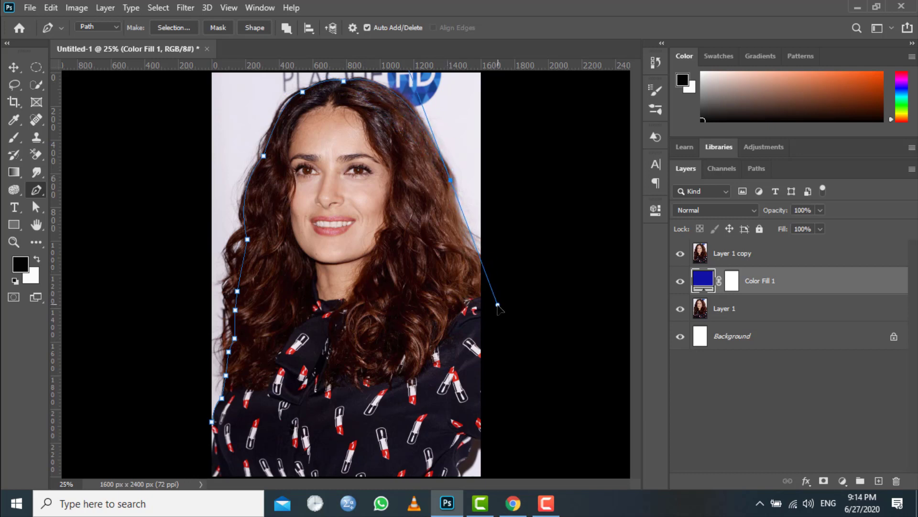
pyautogui.moveTo(501, 302); pyautogui.dragTo(504, 300)
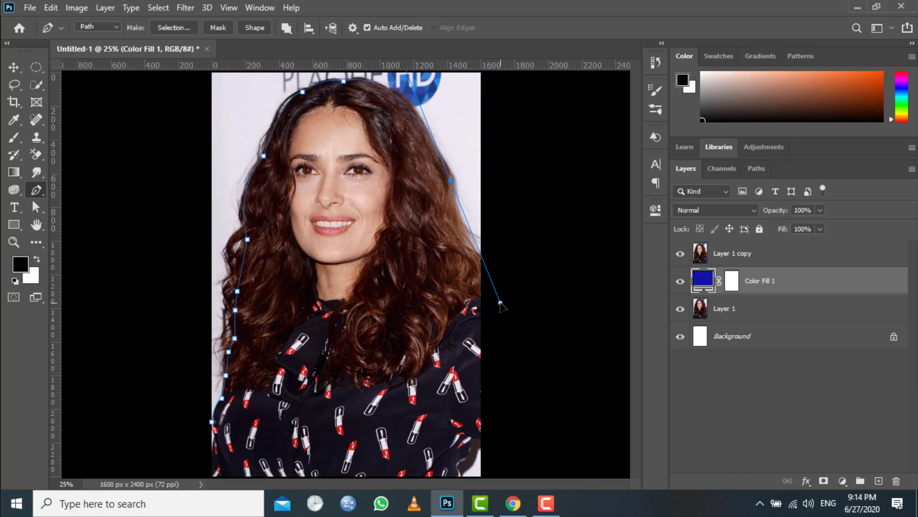
pyautogui.click(452, 184)
pyautogui.click(465, 244)
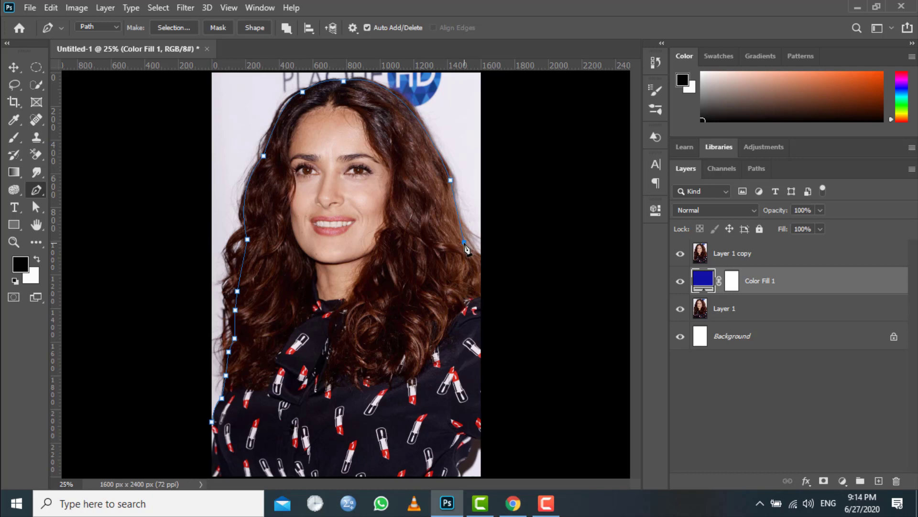
pyautogui.hotkey('ctrl', 'z')
pyautogui.click(451, 233)
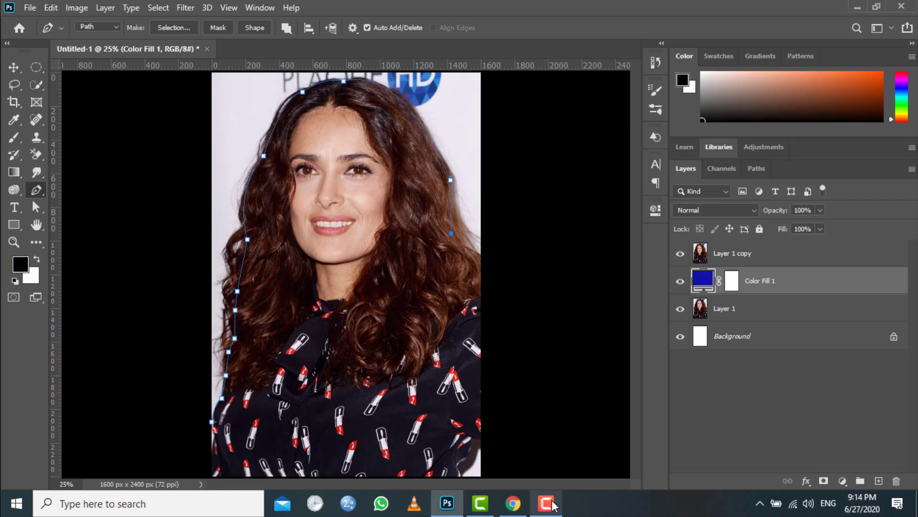
pyautogui.moveTo(552, 505)
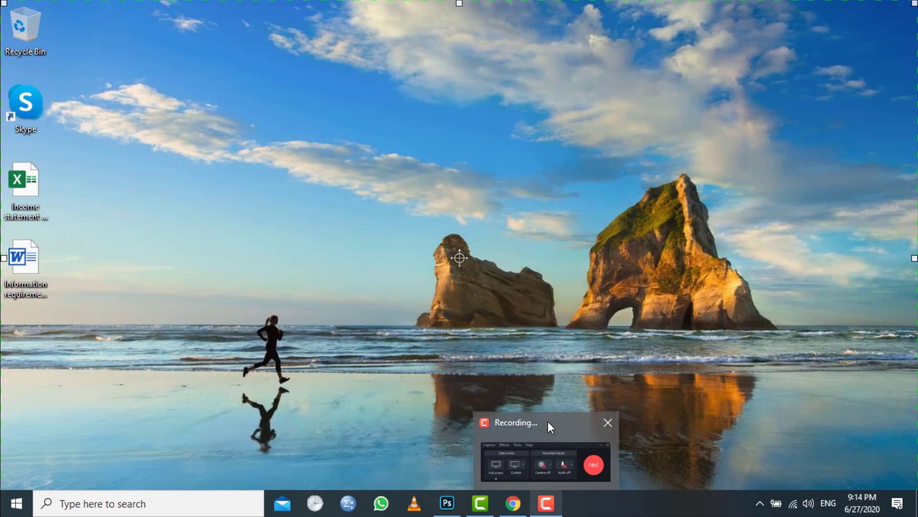
pyautogui.click(549, 423)
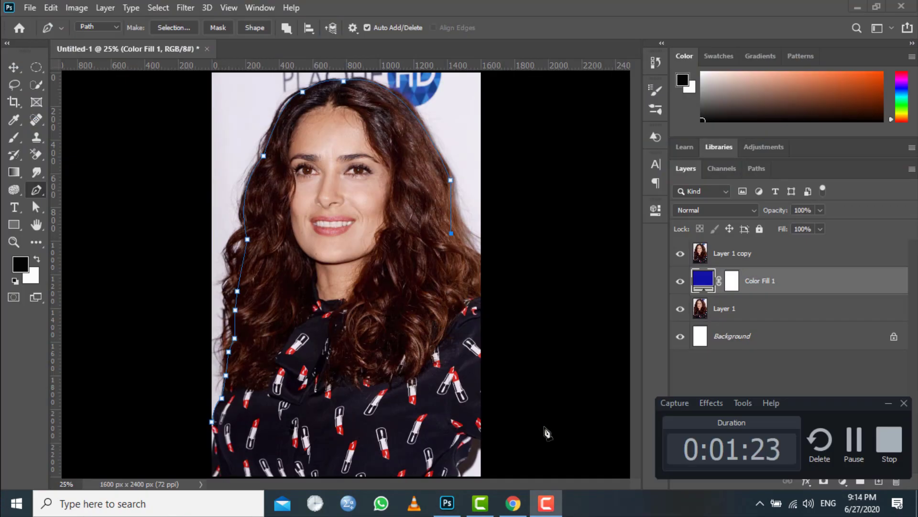
pyautogui.click(888, 403)
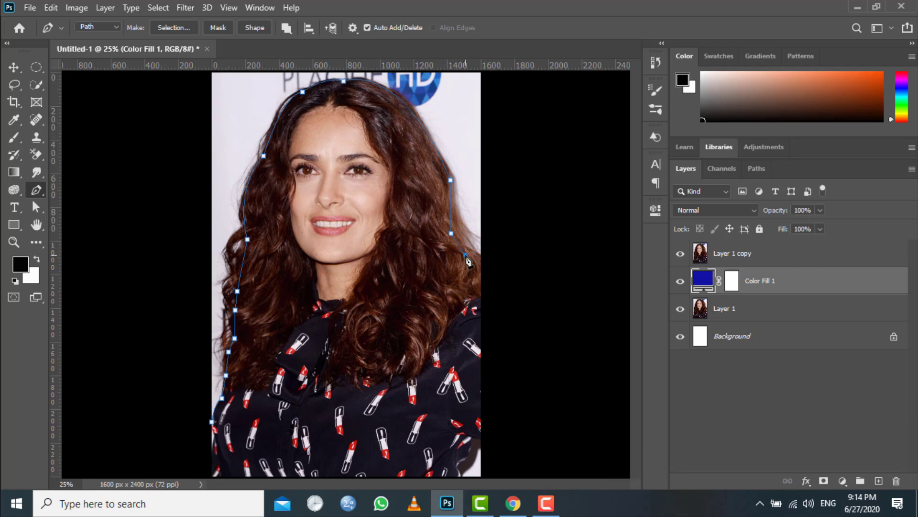
# Step: Extend the path along the lower right hair edge, over the shoulder and down just outside the photo's right edge
pyautogui.click(480, 271)
pyautogui.click(472, 279)
pyautogui.click(472, 286)
pyautogui.click(482, 299)
pyautogui.click(487, 334)
pyautogui.click(482, 440)
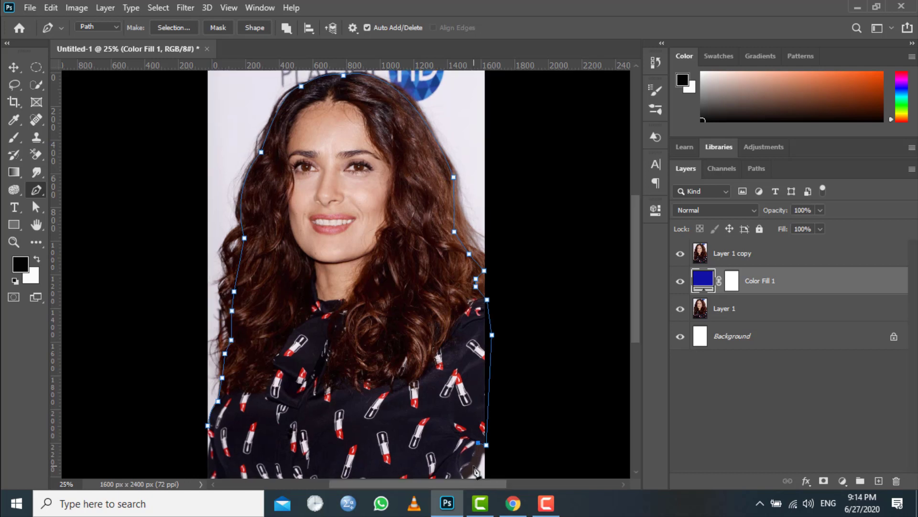
# Step: Trace the path around the sleeve gap at the lower right, then along the photo's bottom edge, and close it at its starting point
pyautogui.hotkey('ctrl', '+')
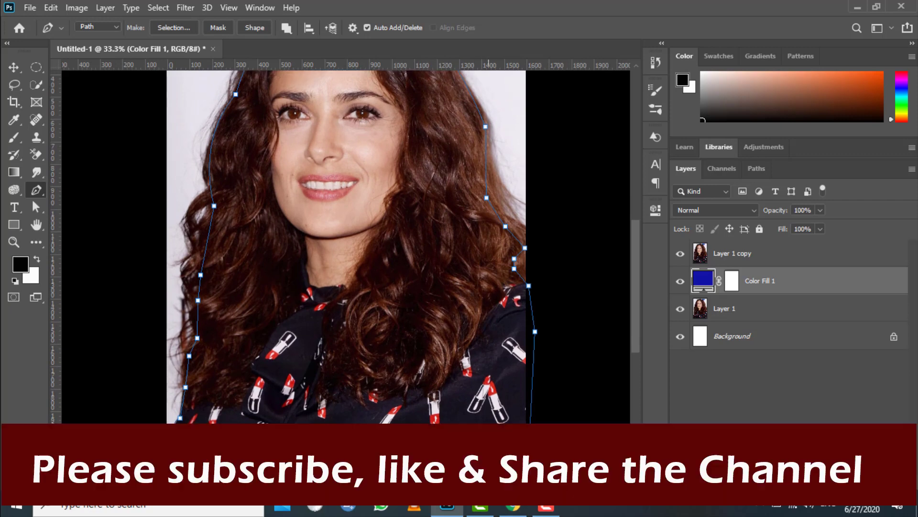
pyautogui.scroll(-3, 476, 471)
pyautogui.click(527, 323)
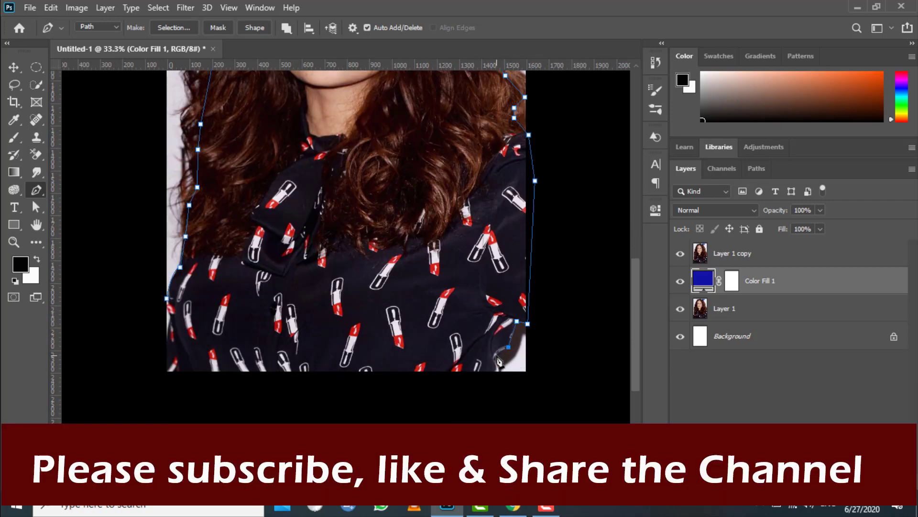
pyautogui.moveTo(494, 360); pyautogui.dragTo(497, 371)
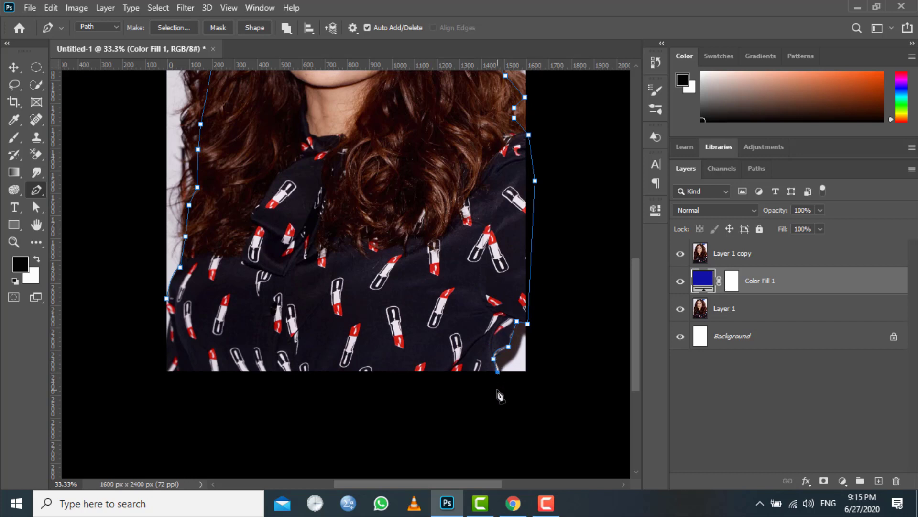
pyautogui.click(167, 372)
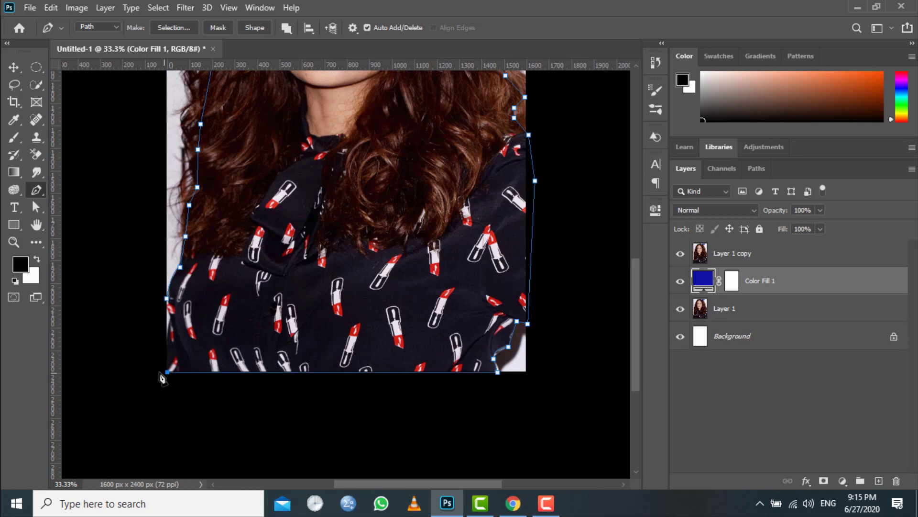
pyautogui.click(167, 303)
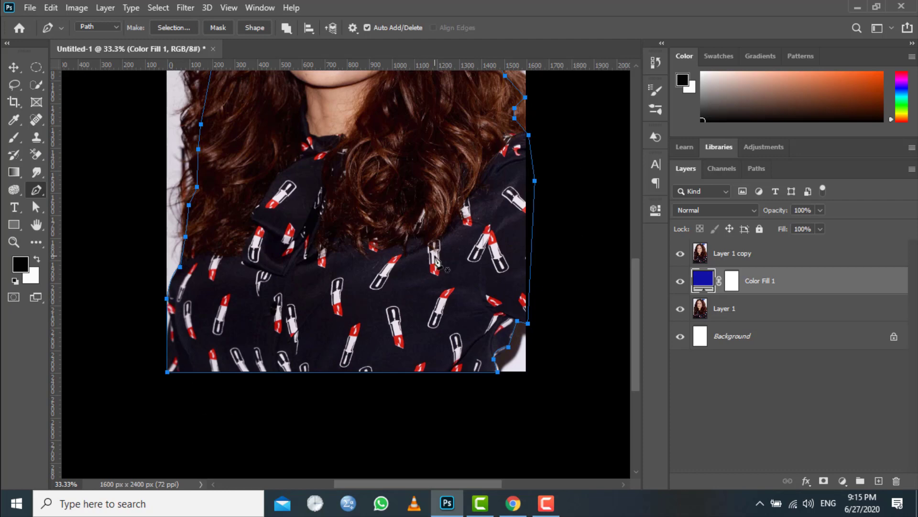
# Step: Convert the closed path into a selection and invert it to select the background around the woman
pyautogui.scroll(5, 436, 261)
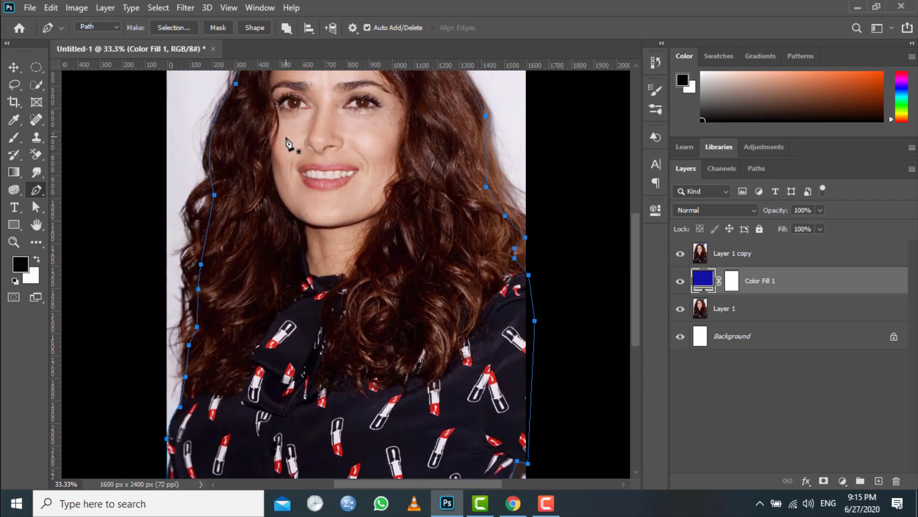
pyautogui.rightClick(302, 153)
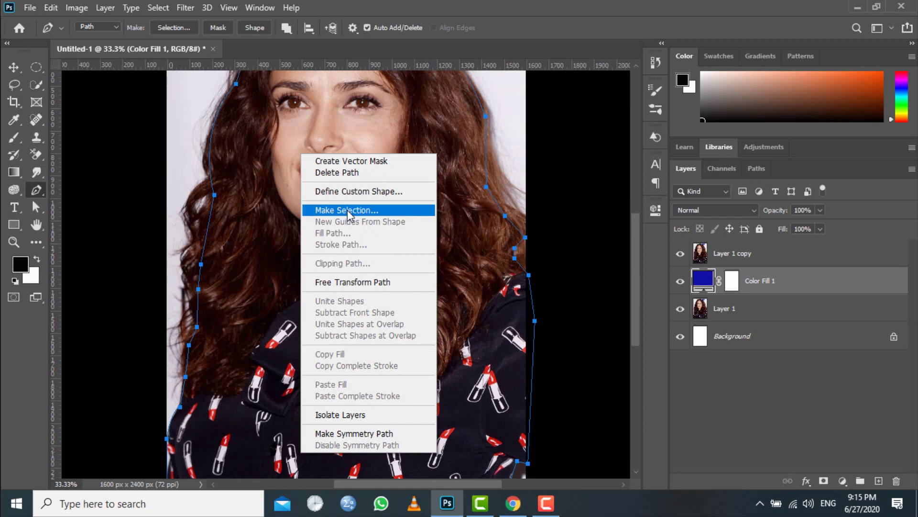
pyautogui.click(347, 210)
pyautogui.click(530, 119)
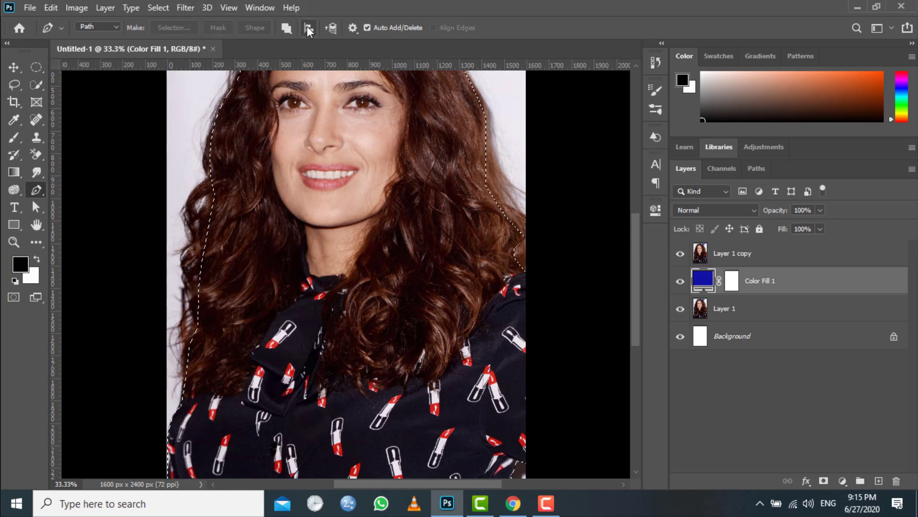
pyautogui.click(157, 6)
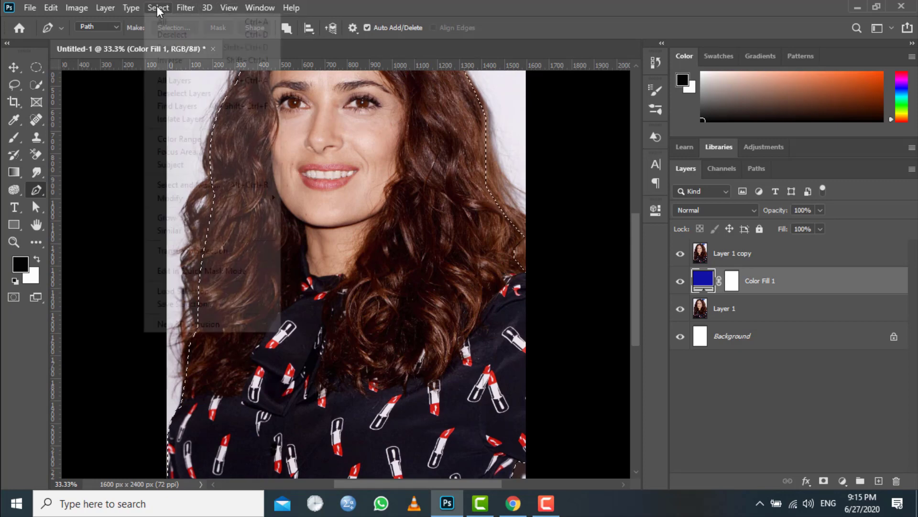
pyautogui.click(170, 60)
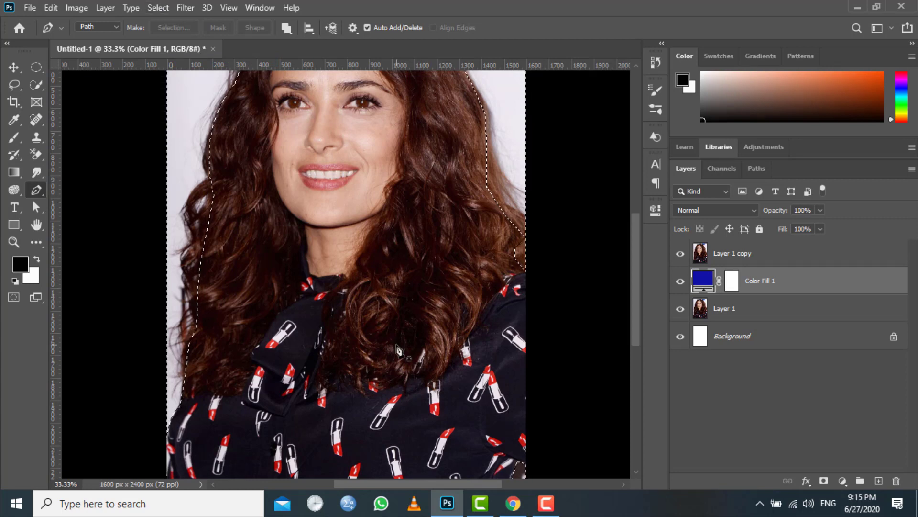
# Step: Erase the background around the hair on Layer 1 copy, including the logo area, using the Background Eraser at brush size 250
pyautogui.scroll(5, 440, 376)
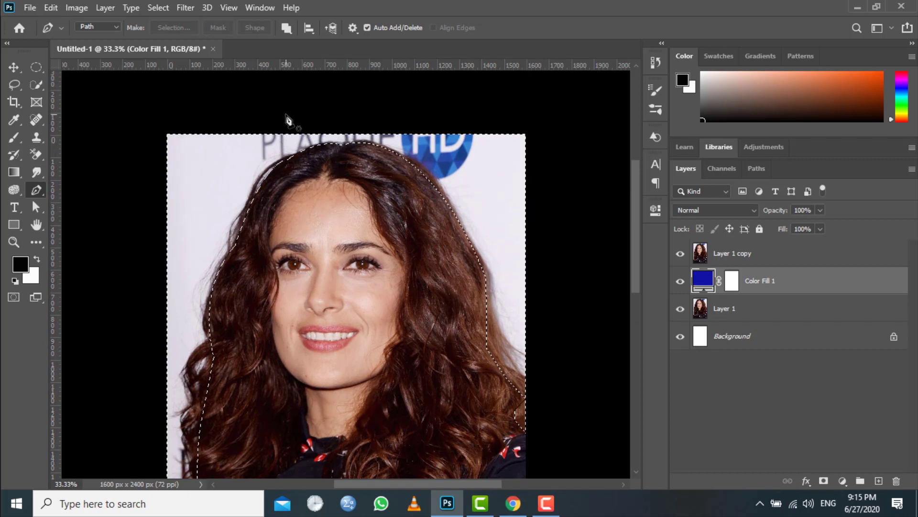
pyautogui.click(35, 156)
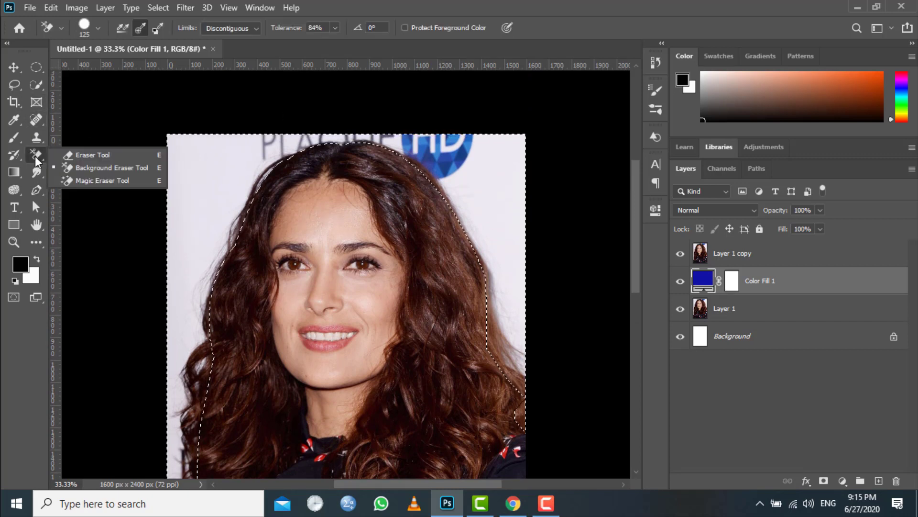
pyautogui.click(93, 167)
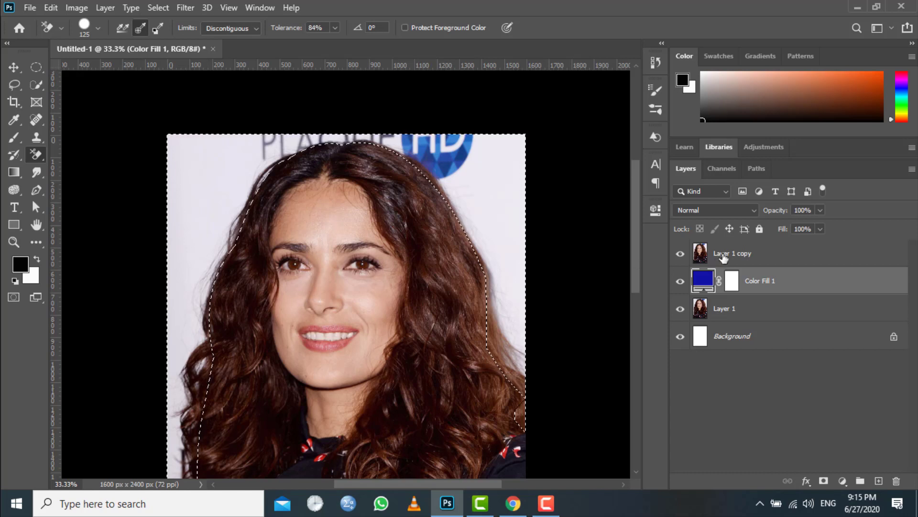
pyautogui.click(706, 257)
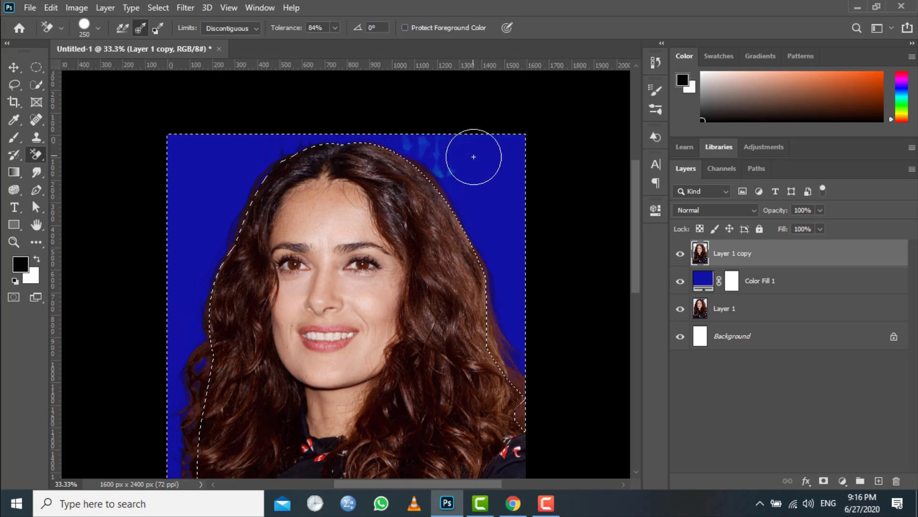
pyautogui.moveTo(474, 157)
pyautogui.mouseDown()
pyautogui.moveTo(419, 131)
pyautogui.moveTo(471, 181)
pyautogui.moveTo(420, 136)
pyautogui.mouseUp()
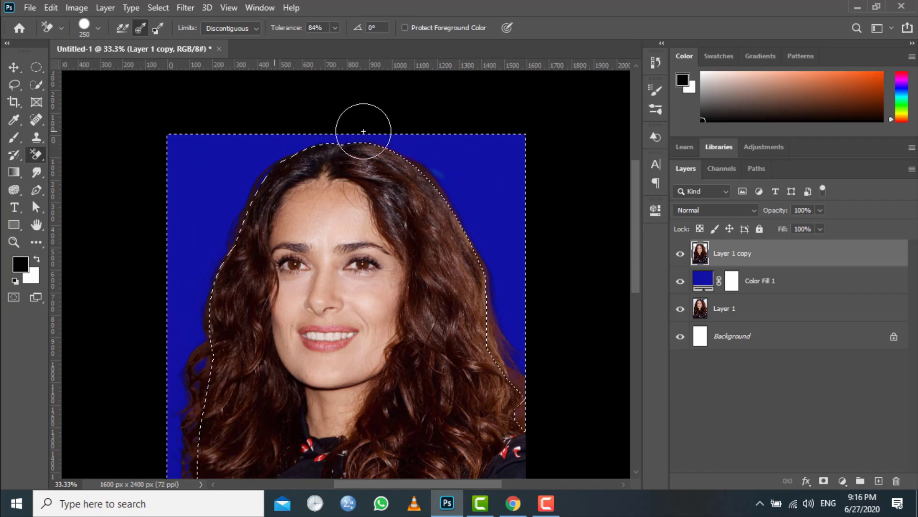
# Step: Erase the remaining white background beside the sleeve at the photo's lower right corner and clear the selection
pyautogui.scroll(-5, 527, 193)
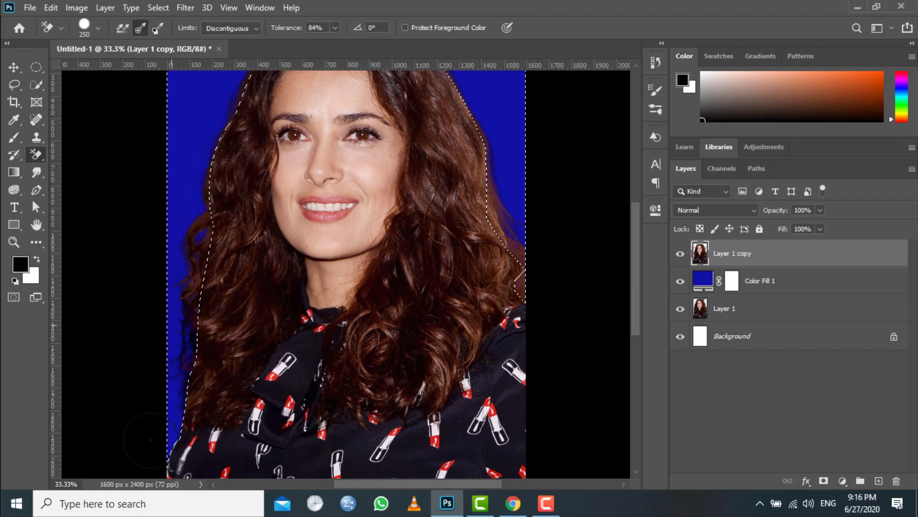
pyautogui.scroll(-4, 127, 369)
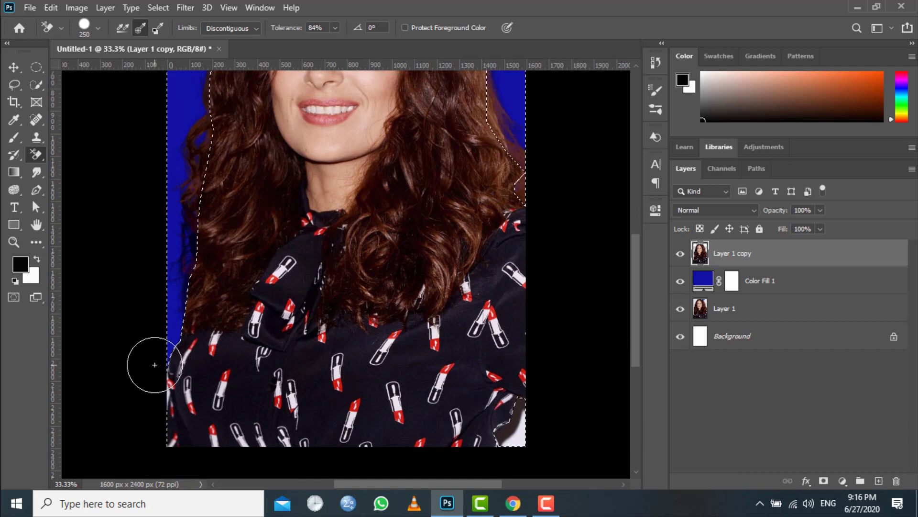
pyautogui.scroll(-3, 154, 365)
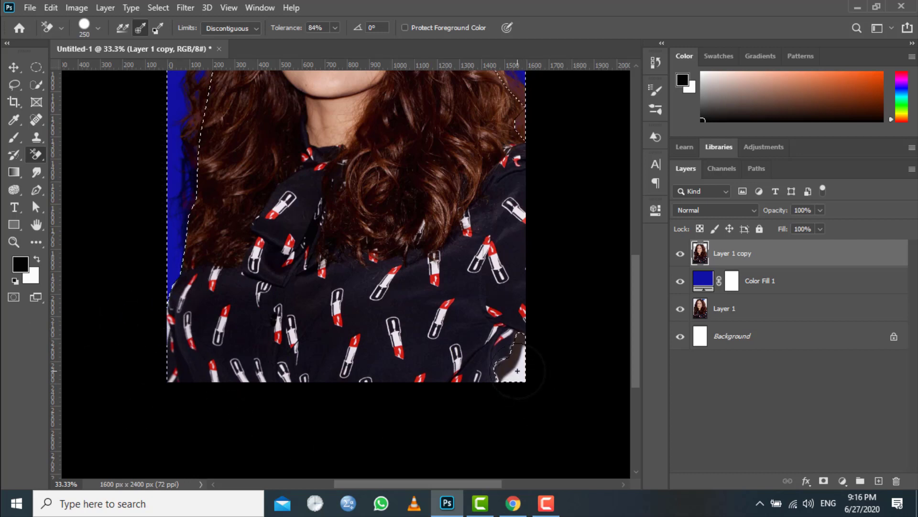
pyautogui.moveTo(517, 371)
pyautogui.mouseDown()
pyautogui.moveTo(521, 360)
pyautogui.moveTo(502, 363)
pyautogui.moveTo(527, 339)
pyautogui.mouseUp()
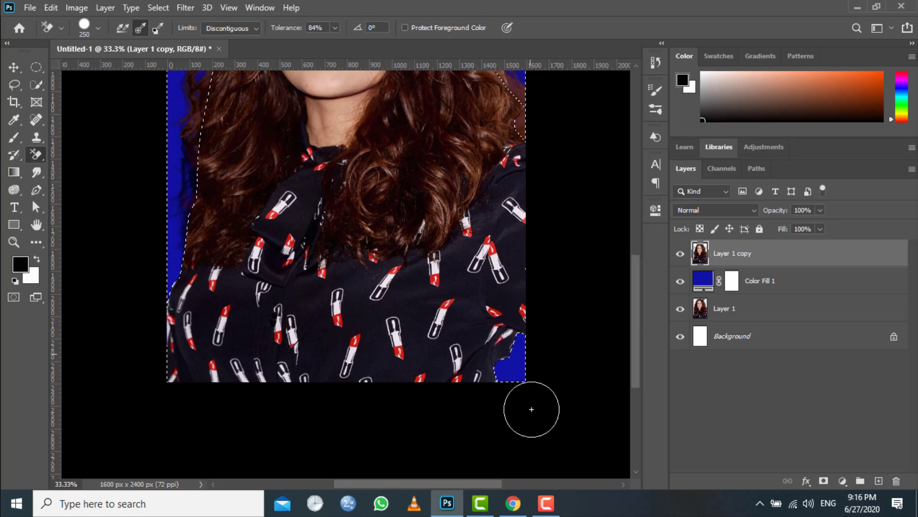
pyautogui.scroll(5, 377, 447)
pyautogui.scroll(3, 378, 452)
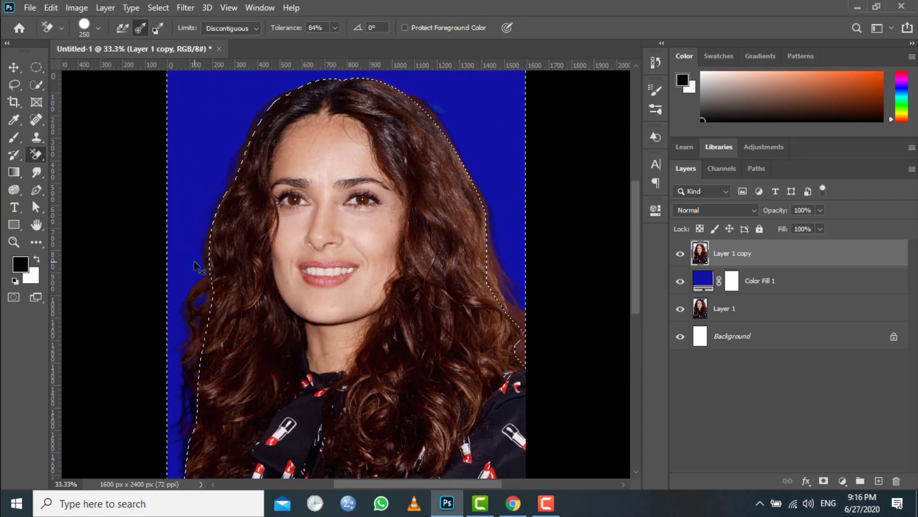
pyautogui.hotkey('ctrl', 'd')
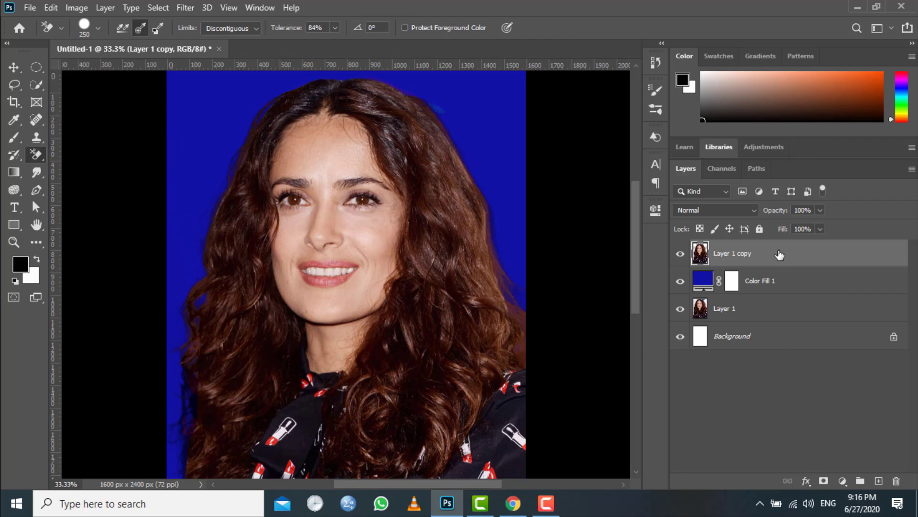
# Step: Switch to Chrome and preview several blue sky images from the cloud image search as candidate backgrounds
pyautogui.click(510, 506)
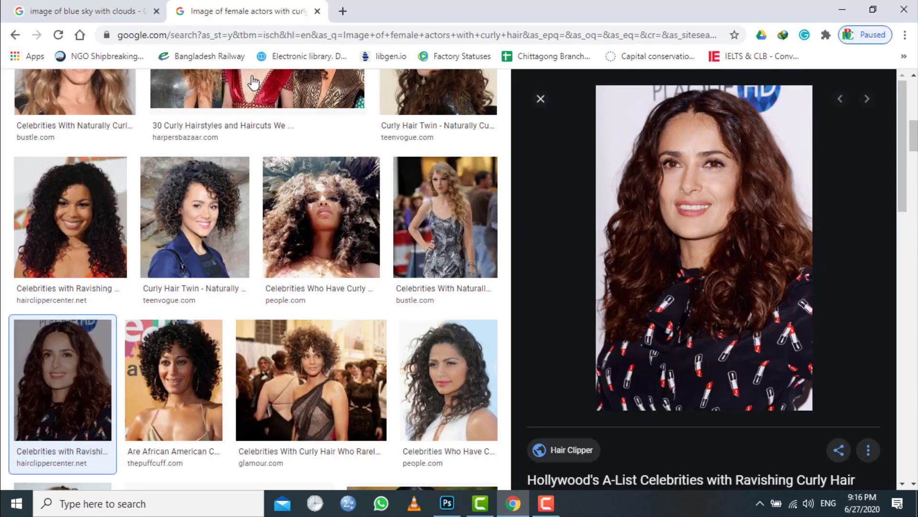
pyautogui.click(105, 11)
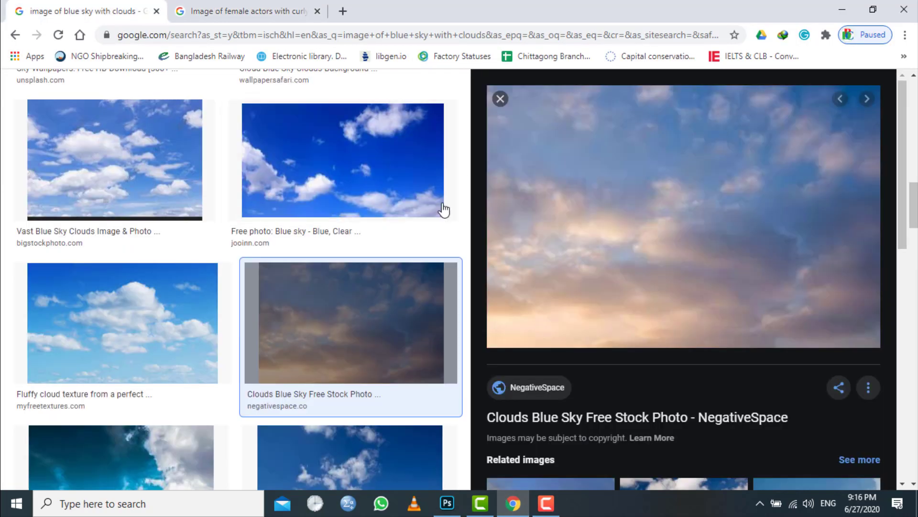
pyautogui.rightClick(625, 187)
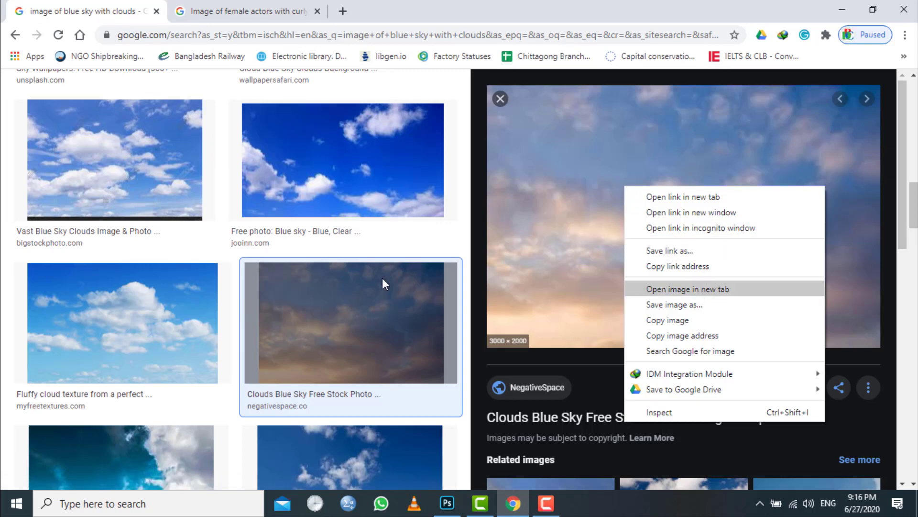
pyautogui.click(142, 320)
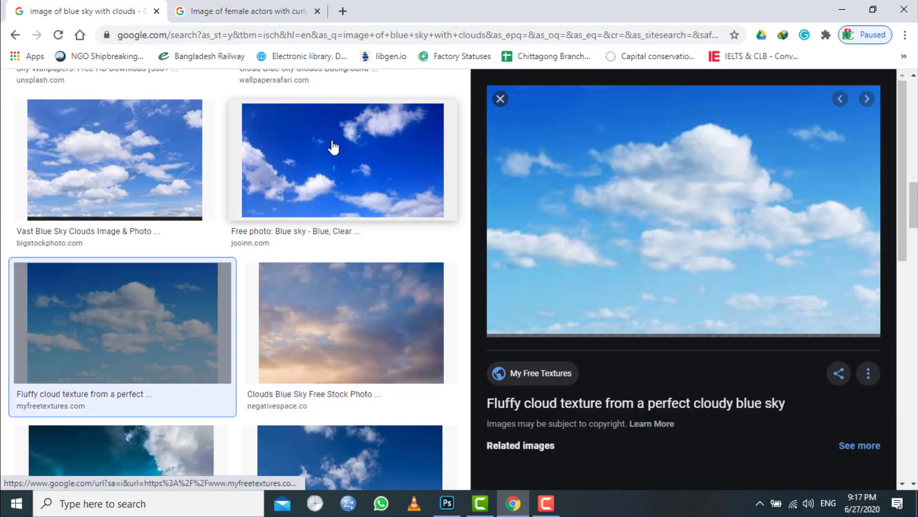
pyautogui.click(385, 157)
pyautogui.scroll(1, 744, 165)
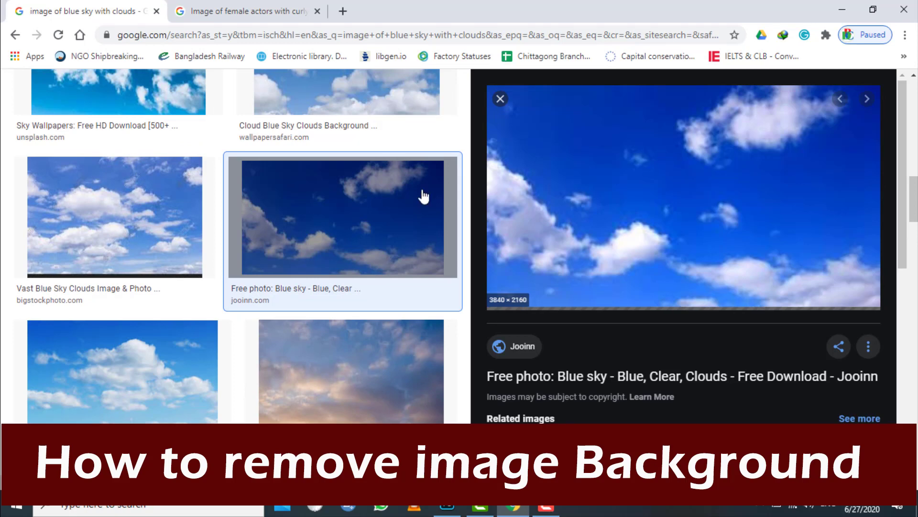
pyautogui.scroll(2, 165, 162)
pyautogui.scroll(7, 164, 162)
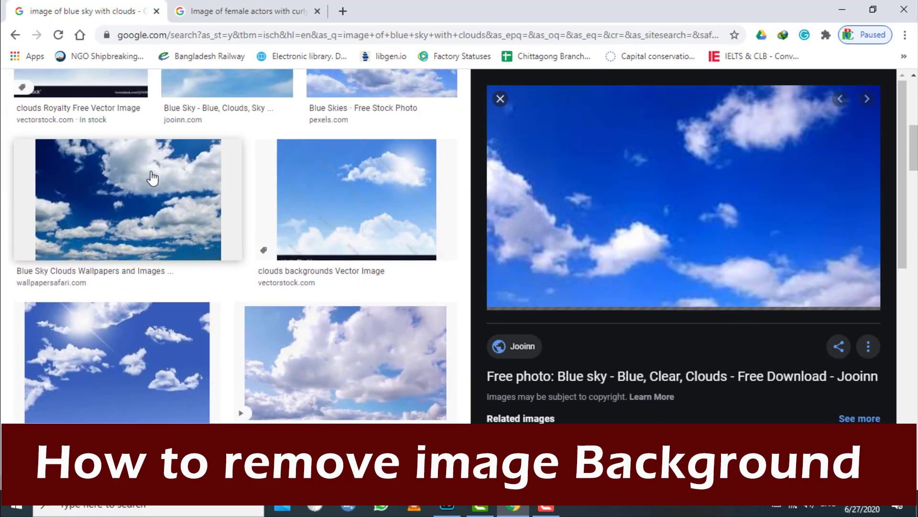
pyautogui.click(154, 178)
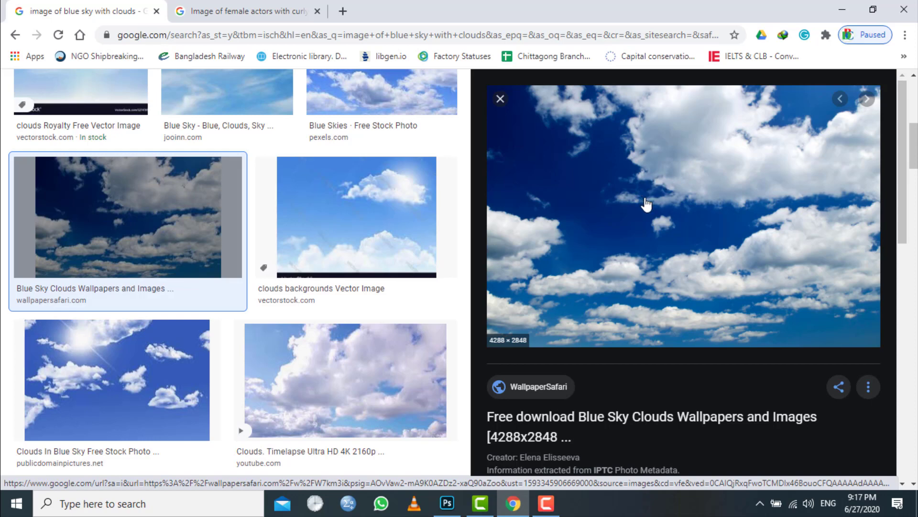
# Step: Open the WallpaperAccess "Blue Sky Clouds Wallpapers" image and copy it to the clipboard
pyautogui.scroll(7, 382, 224)
pyautogui.click(216, 233)
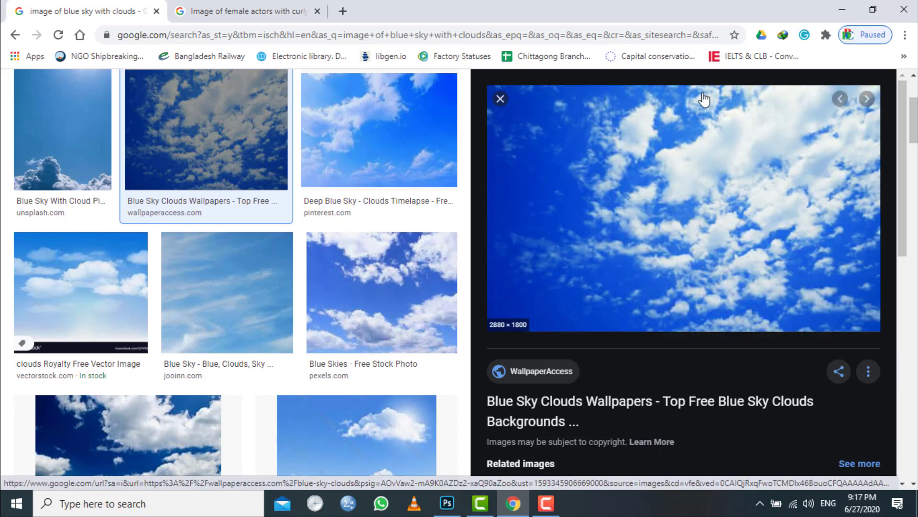
pyautogui.rightClick(651, 165)
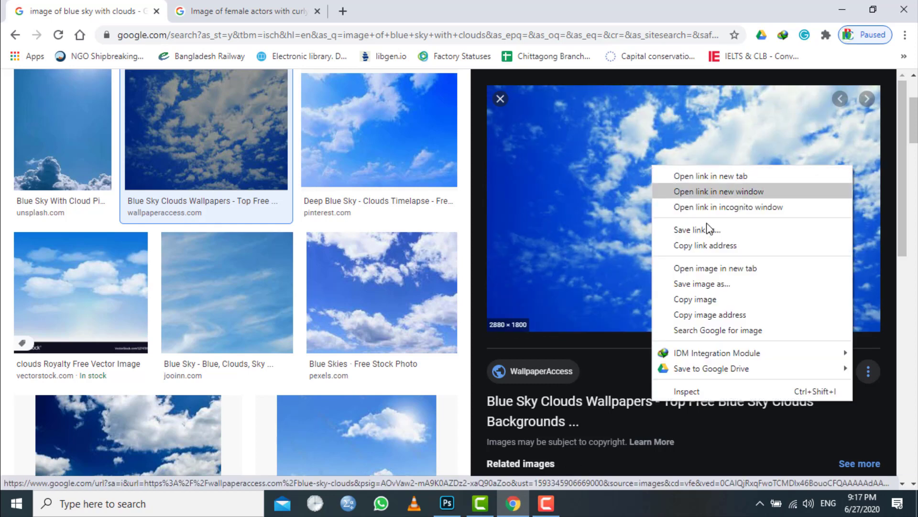
pyautogui.click(693, 297)
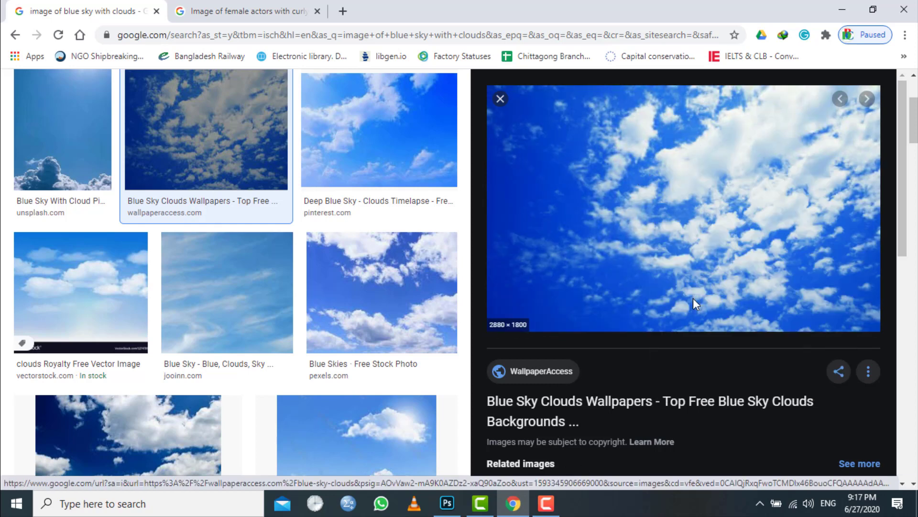
# Step: Switch to Photoshop, paste the sky image into the portrait document, and place its layer directly below Layer 1 copy
pyautogui.click(447, 503)
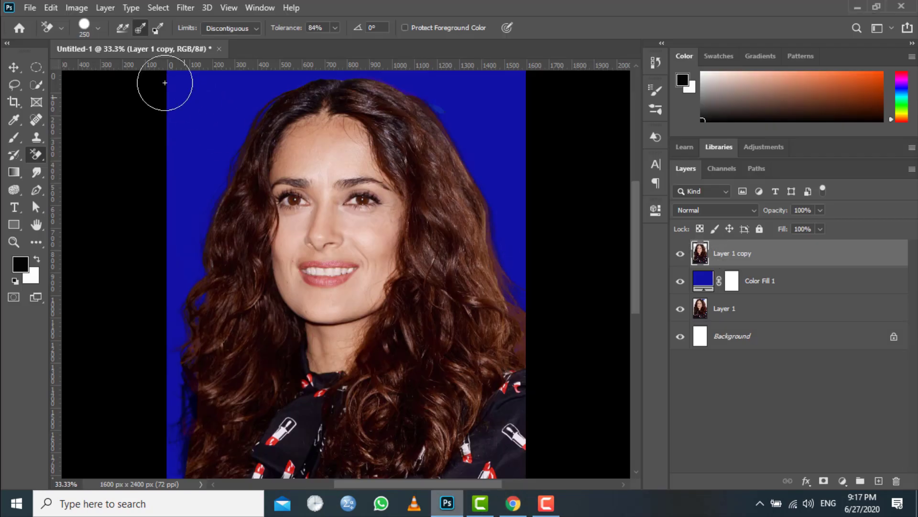
pyautogui.click(51, 8)
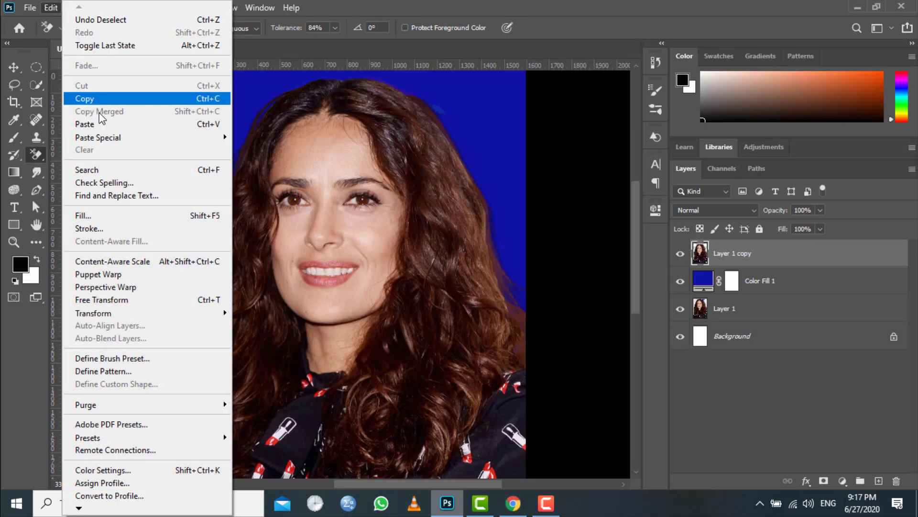
pyautogui.click(97, 127)
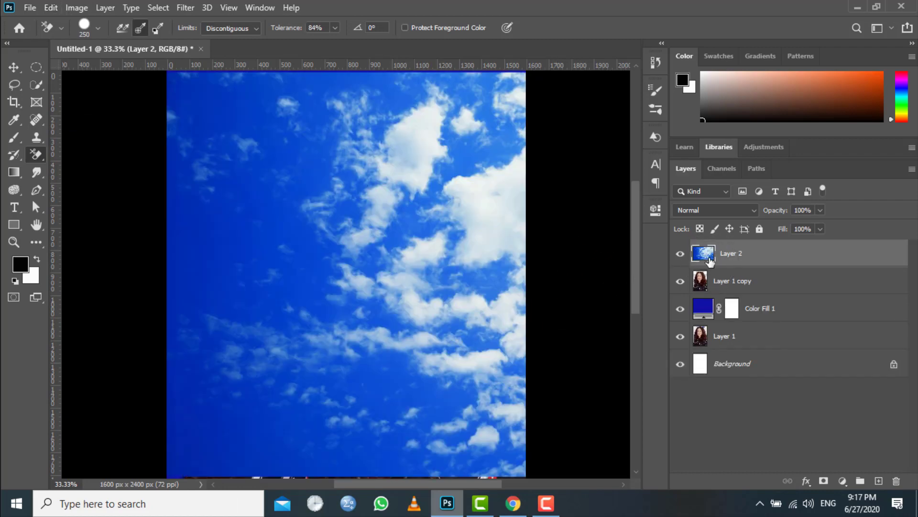
pyautogui.moveTo(709, 260); pyautogui.dragTo(704, 295)
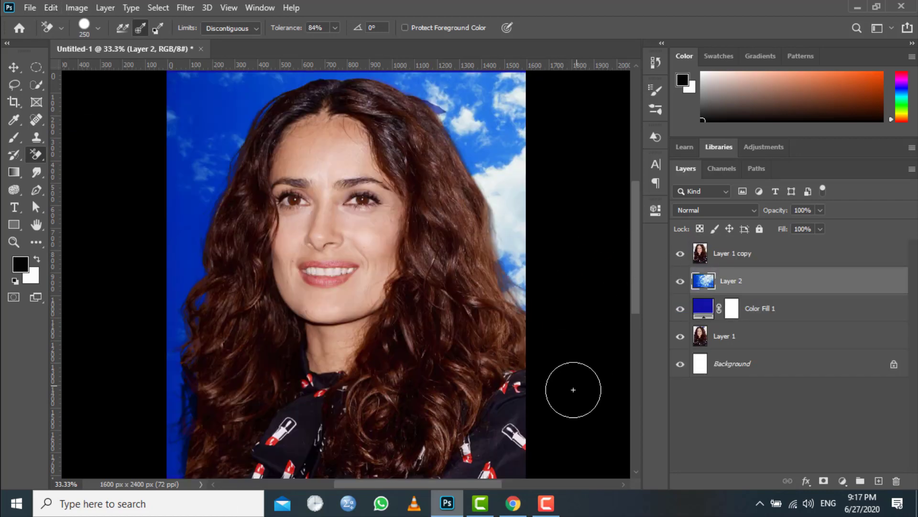
# Step: Erase patches of the sky layer along the canvas's left edge, beside the hair and the sleeve, with the Background Eraser
pyautogui.scroll(-3, 462, 400)
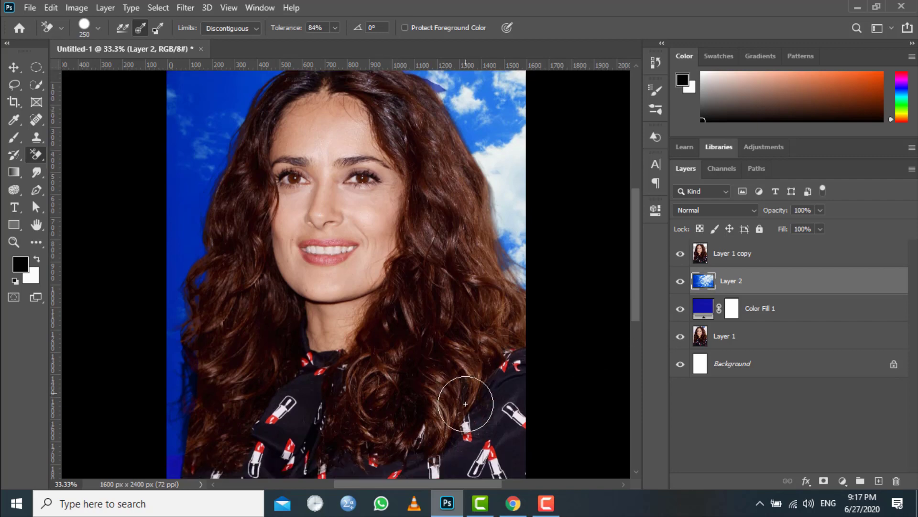
pyautogui.scroll(-5, 466, 404)
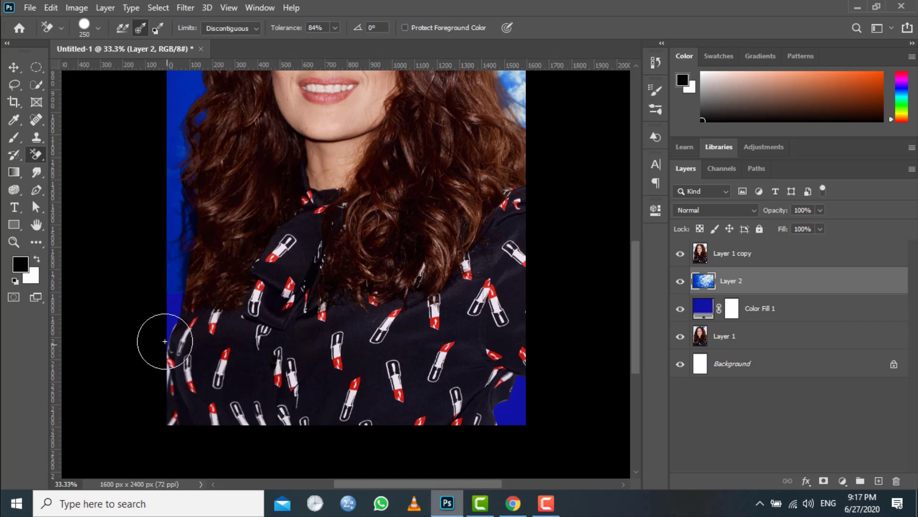
pyautogui.moveTo(172, 154); pyautogui.dragTo(177, 149)
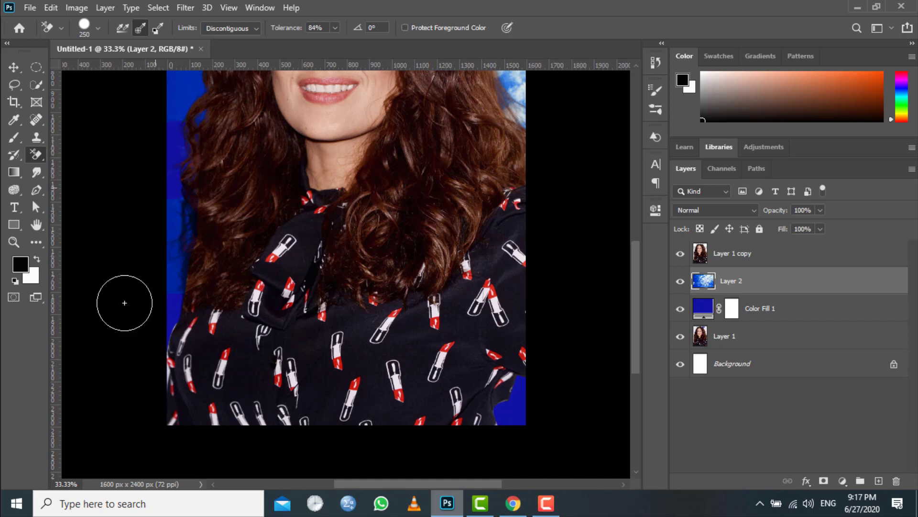
pyautogui.moveTo(148, 342); pyautogui.dragTo(173, 326)
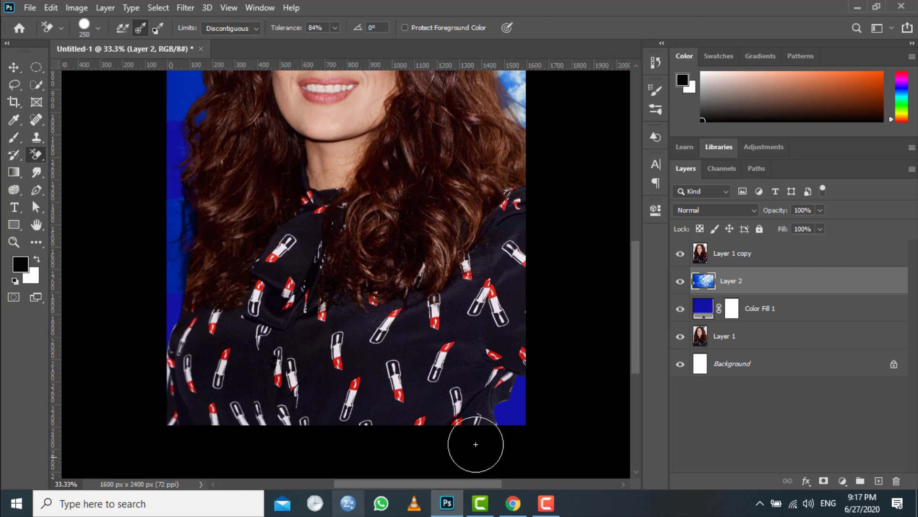
# Step: Shift the sky layer to the left behind the woman and scale it to 144% so it covers the whole canvas
pyautogui.scroll(5, 498, 421)
pyautogui.scroll(5, 522, 376)
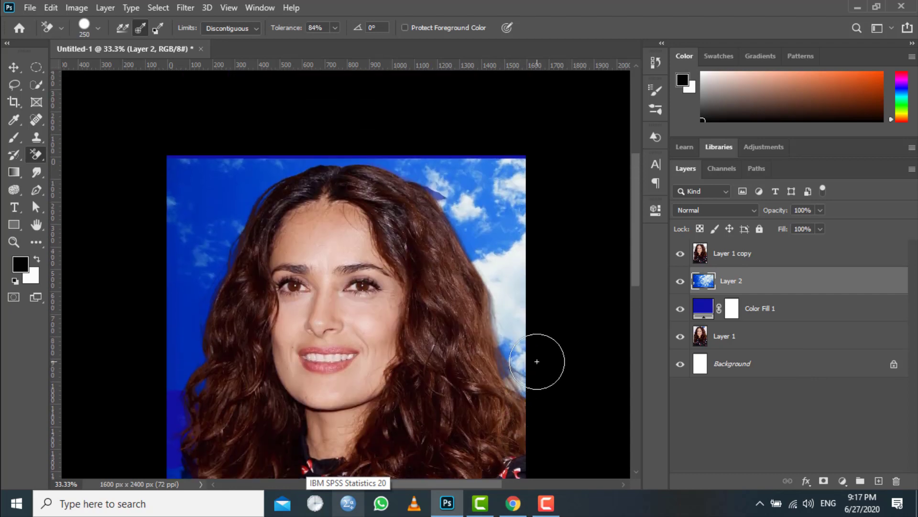
pyautogui.scroll(1, 591, 207)
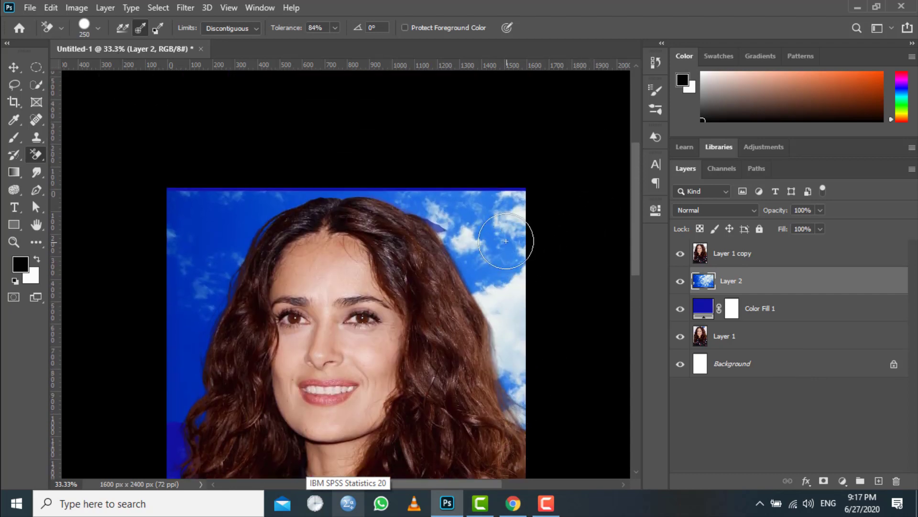
pyautogui.click(15, 68)
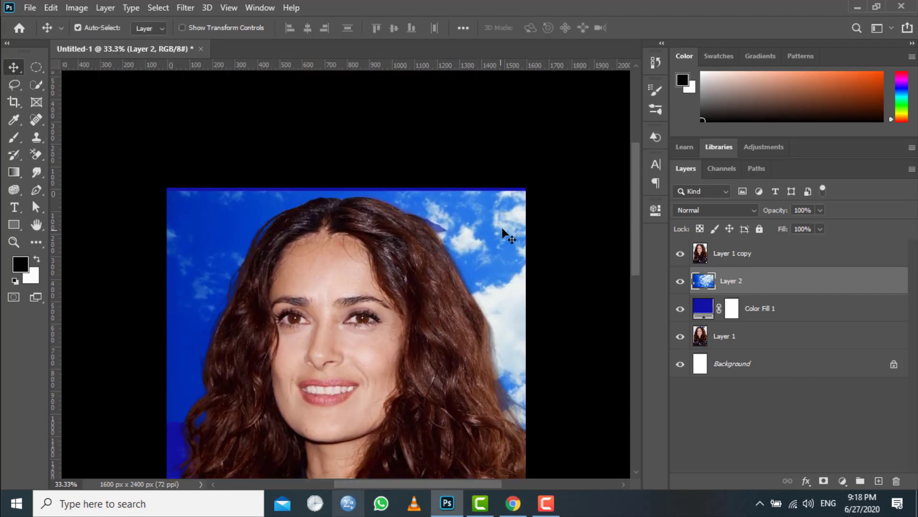
pyautogui.moveTo(502, 232); pyautogui.dragTo(458, 239)
pyautogui.hotkey('ctrl', 't')
pyautogui.scroll(-3, 503, 239)
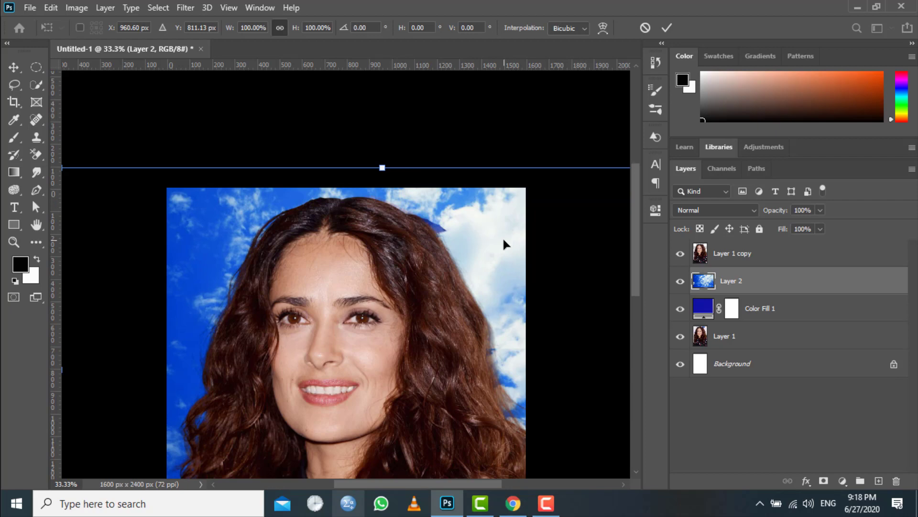
pyautogui.hotkey('ctrl', '-')
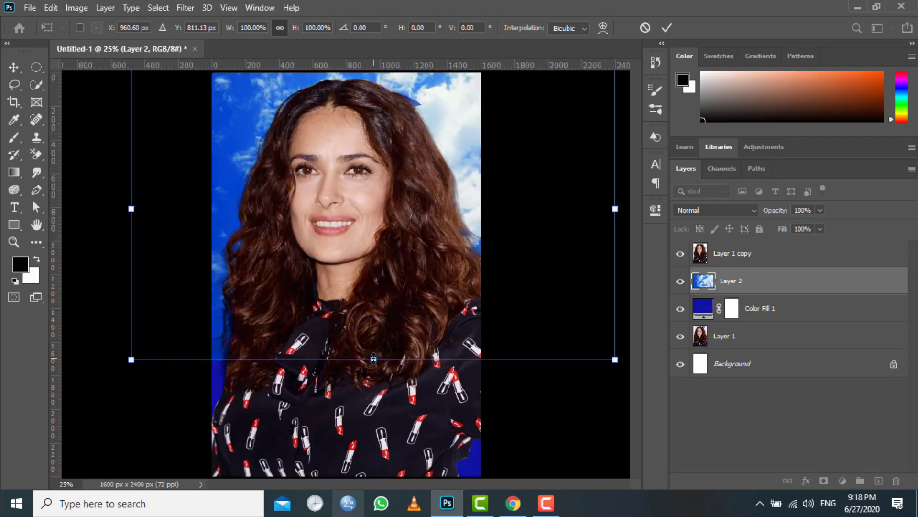
pyautogui.moveTo(373, 358); pyautogui.dragTo(388, 465)
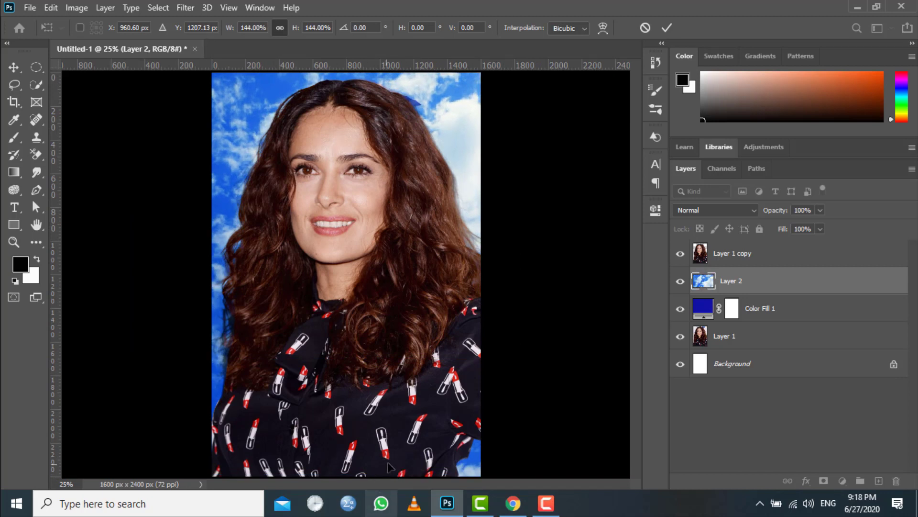
pyautogui.hotkey('ctrl', '-')
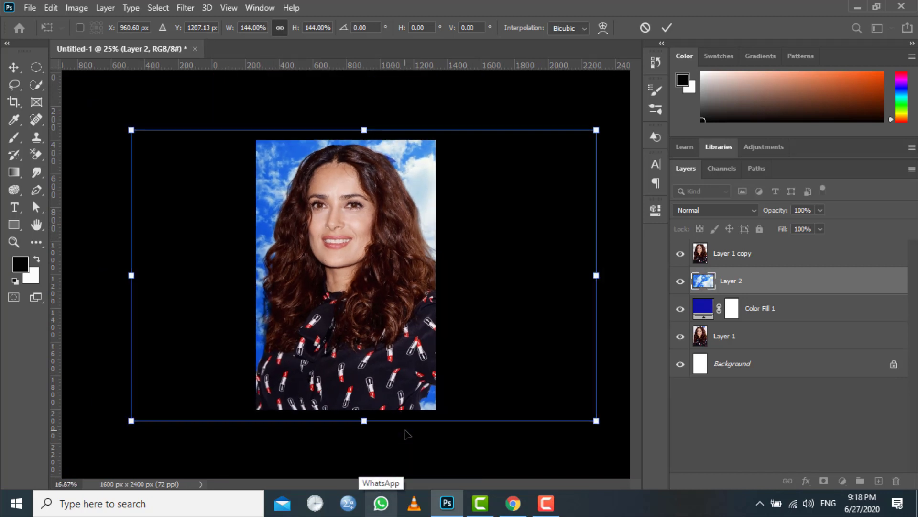
pyautogui.click(14, 67)
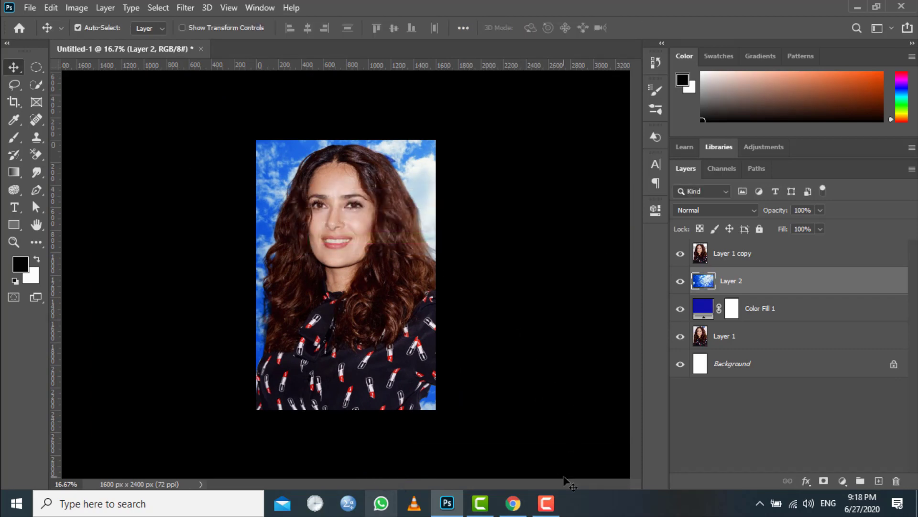
# Step: Switch to Chrome and copy the People.com photo of the curly blonde woman in a black top from the curly-hair image search
pyautogui.click(521, 508)
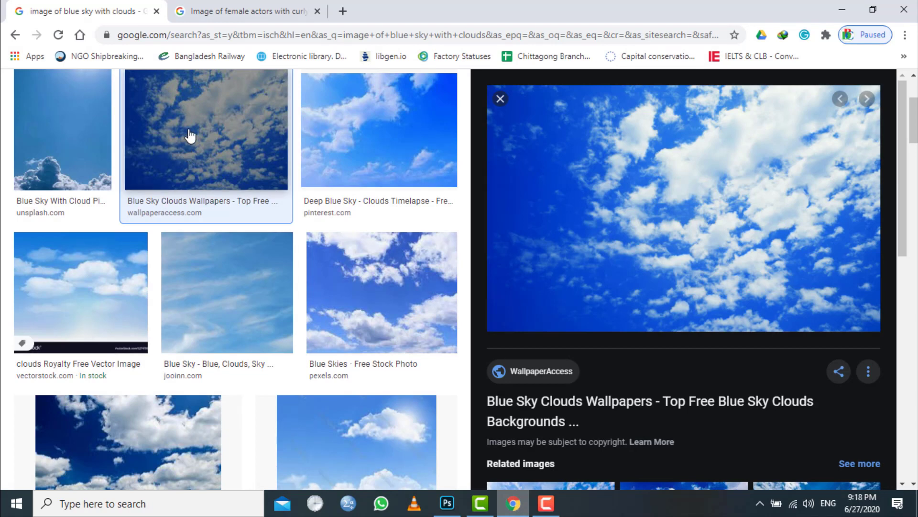
pyautogui.click(251, 13)
pyautogui.scroll(5, 266, 282)
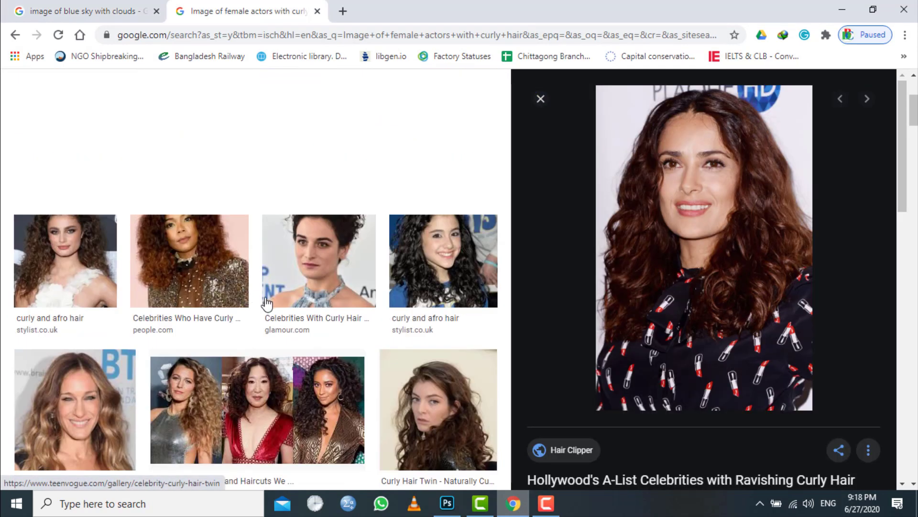
pyautogui.scroll(-5, 266, 304)
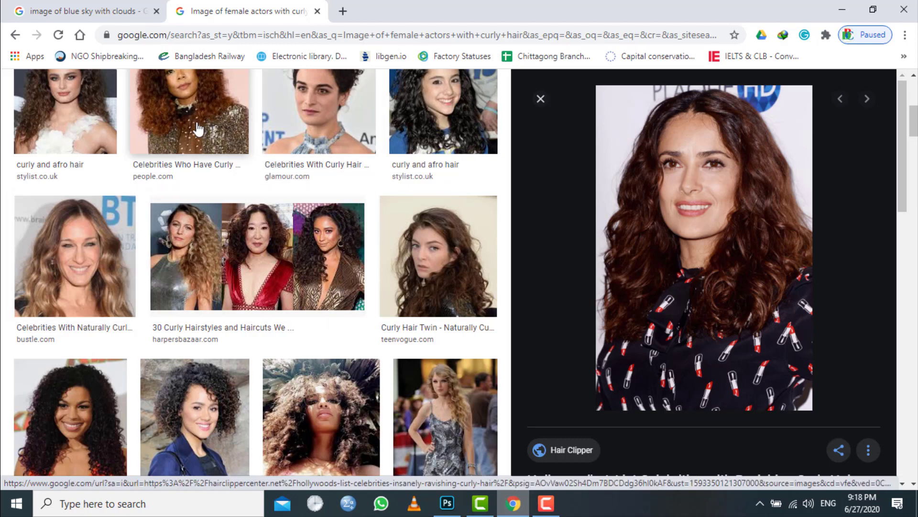
pyautogui.scroll(3, 196, 136)
pyautogui.scroll(2, 220, 133)
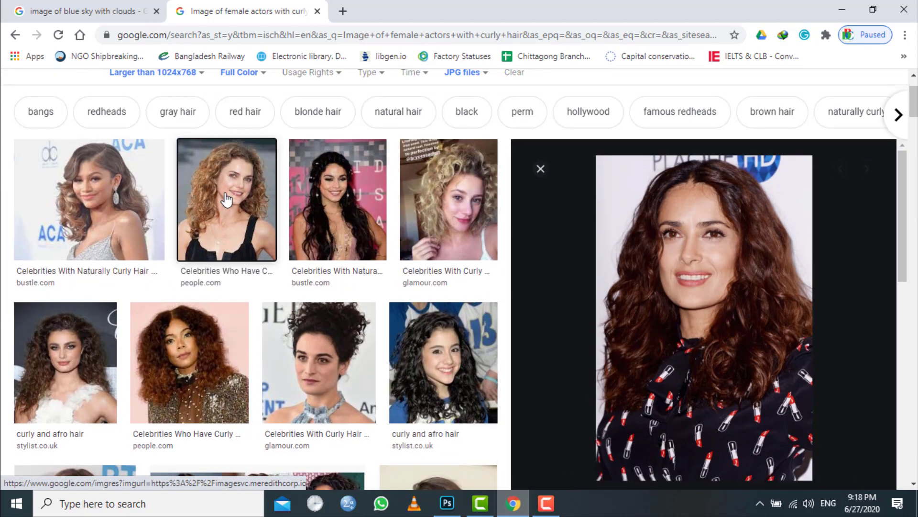
pyautogui.click(225, 193)
pyautogui.rightClick(695, 185)
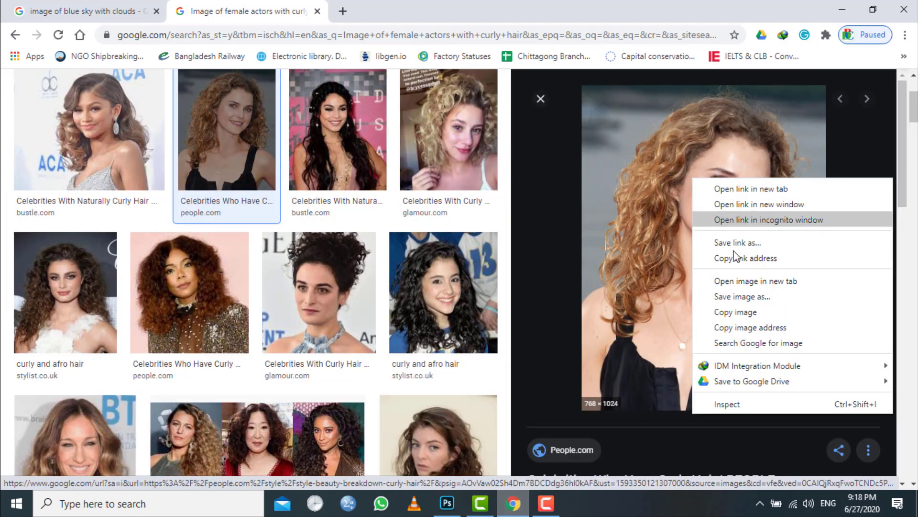
pyautogui.click(739, 315)
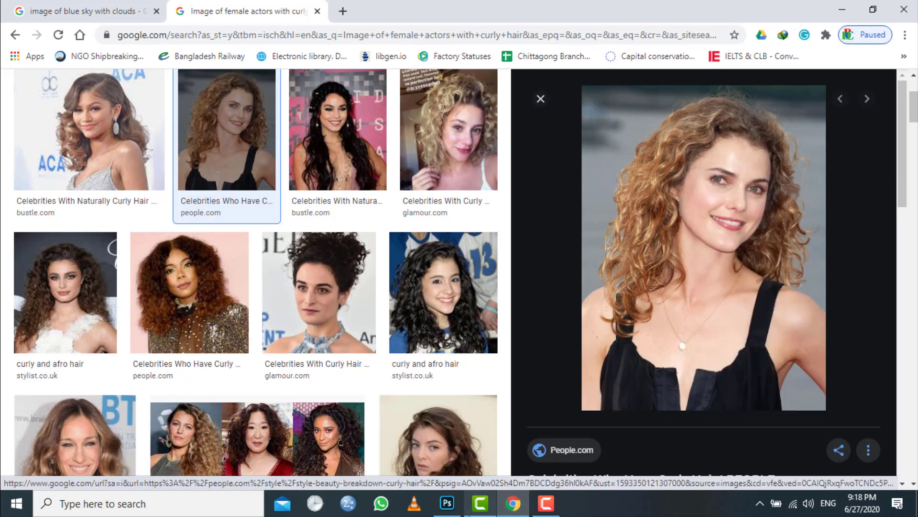
# Step: Switch to Photoshop and create a new 768 x 1024 pixel document from the Clipboard preset with a white background
pyautogui.click(447, 502)
pyautogui.click(29, 8)
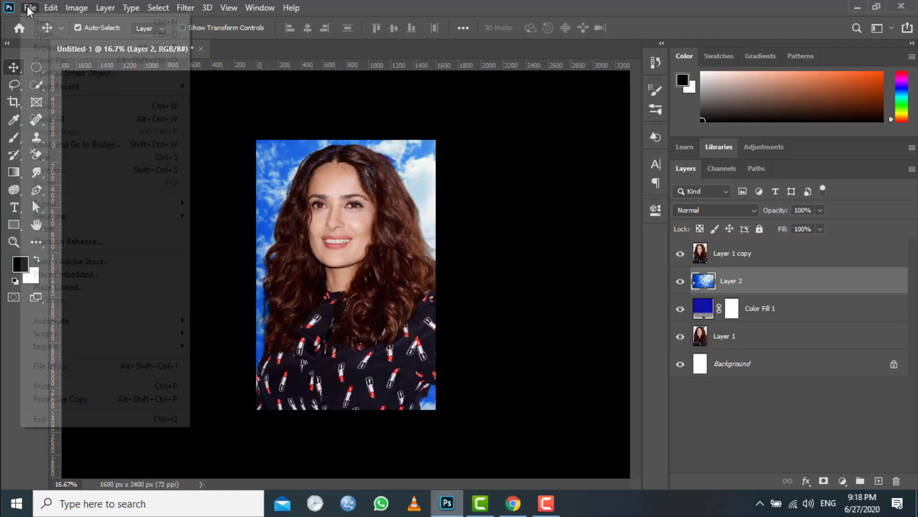
pyautogui.click(43, 22)
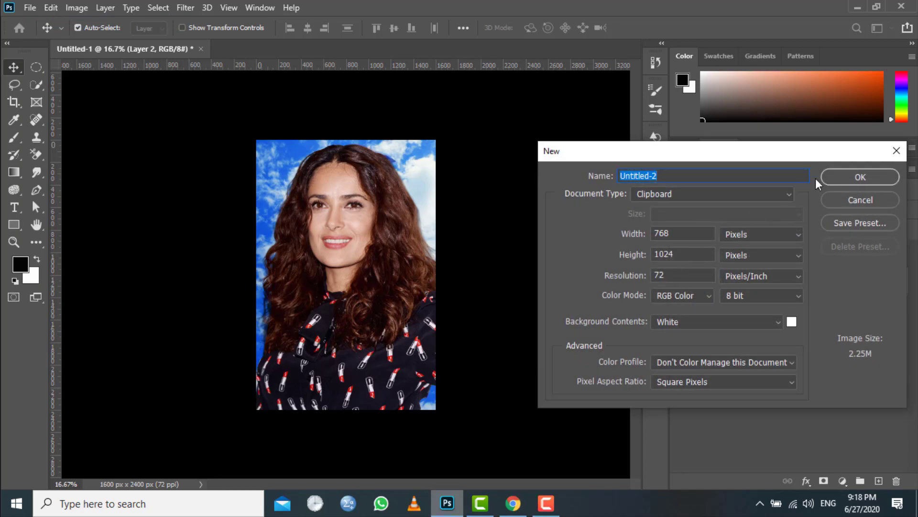
pyautogui.click(860, 177)
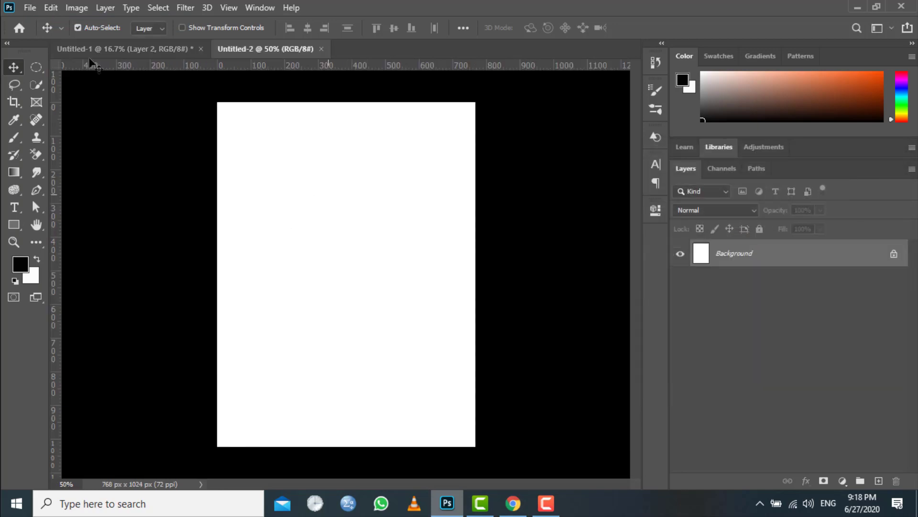
# Step: Paste the copied portrait into the new document and duplicate its layer
pyautogui.click(52, 8)
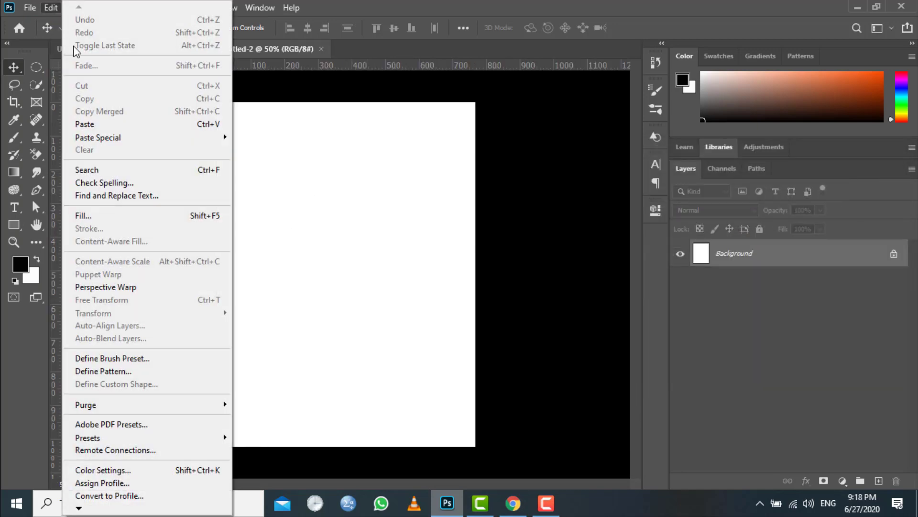
pyautogui.click(94, 124)
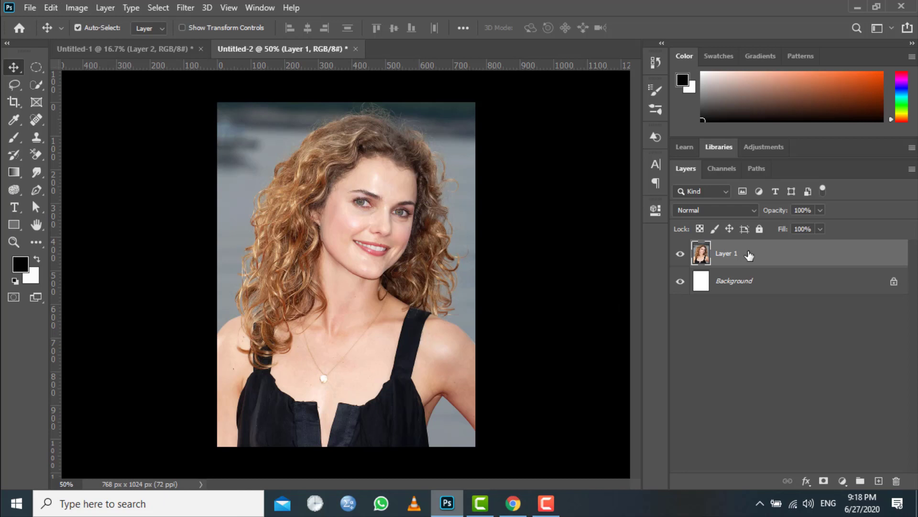
pyautogui.moveTo(749, 256); pyautogui.dragTo(884, 487)
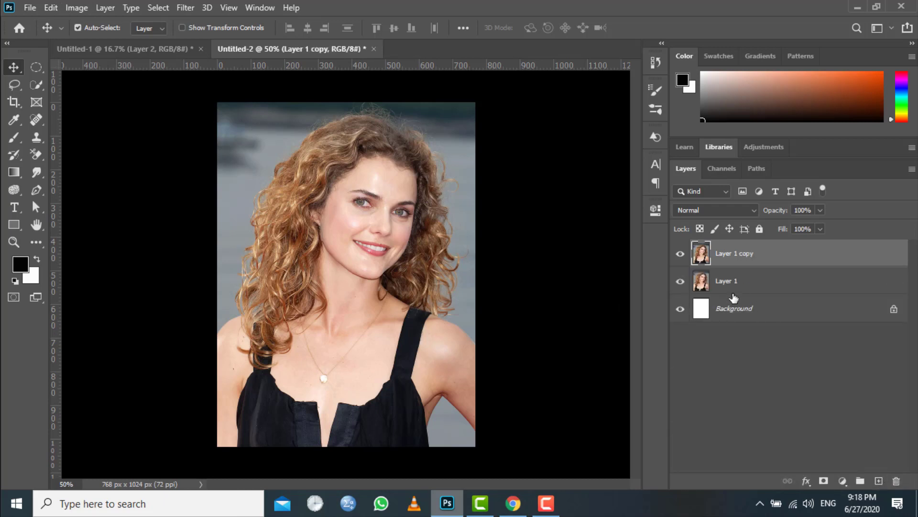
# Step: Add a blue Solid Color fill layer with hue 240 between Layer 1 and Layer 1 copy
pyautogui.click(731, 283)
pyautogui.click(843, 482)
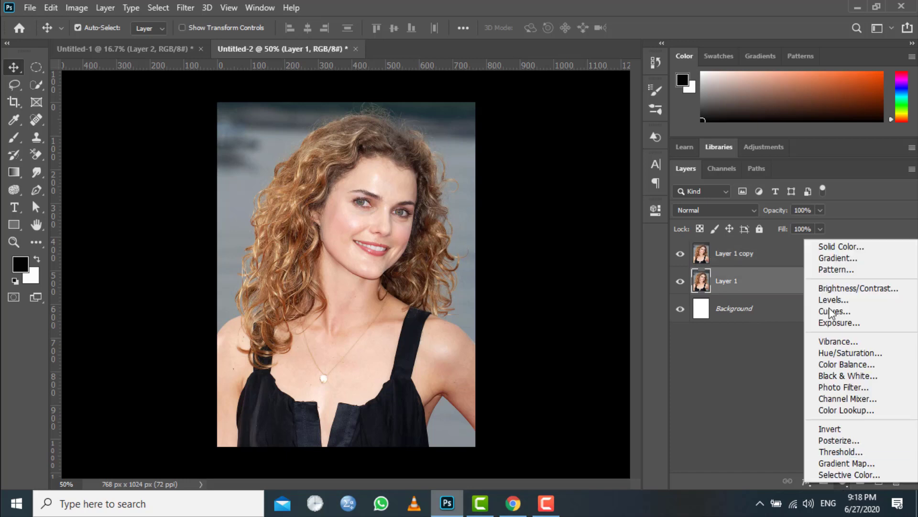
pyautogui.click(831, 243)
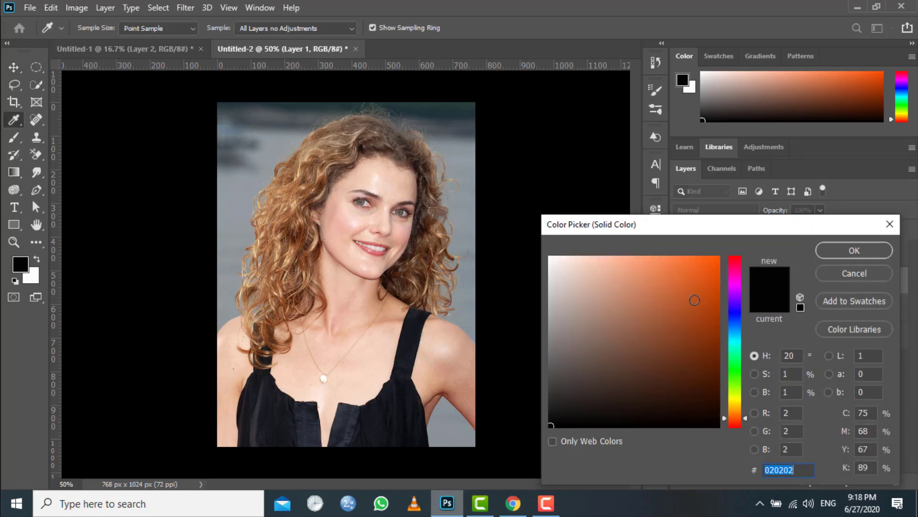
pyautogui.click(735, 312)
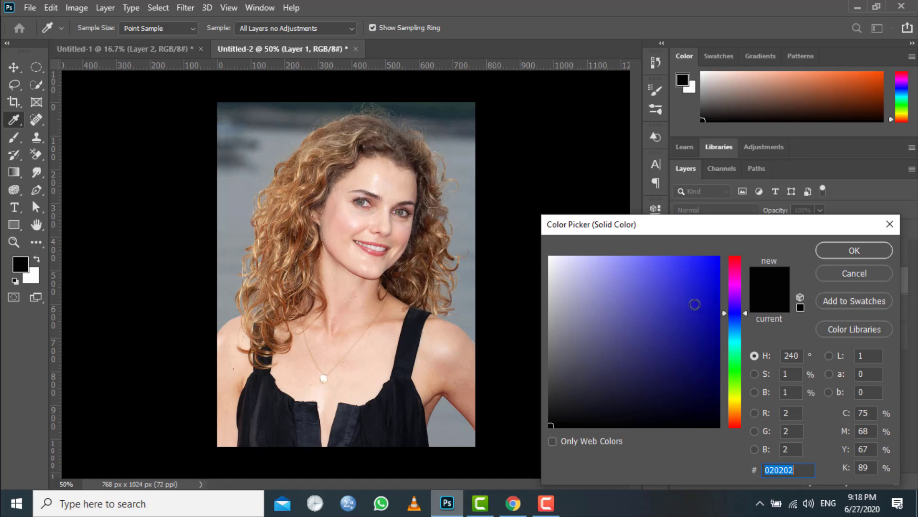
pyautogui.click(702, 302)
pyautogui.click(841, 249)
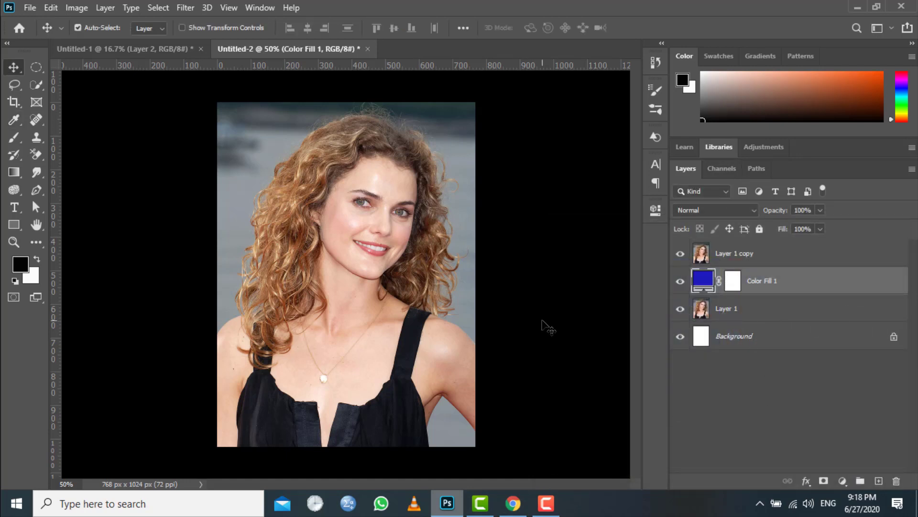
# Step: On Layer 1 copy, start a Pen path at the canvas's left edge and curve it along the shoulder up to the hair
pyautogui.click(728, 255)
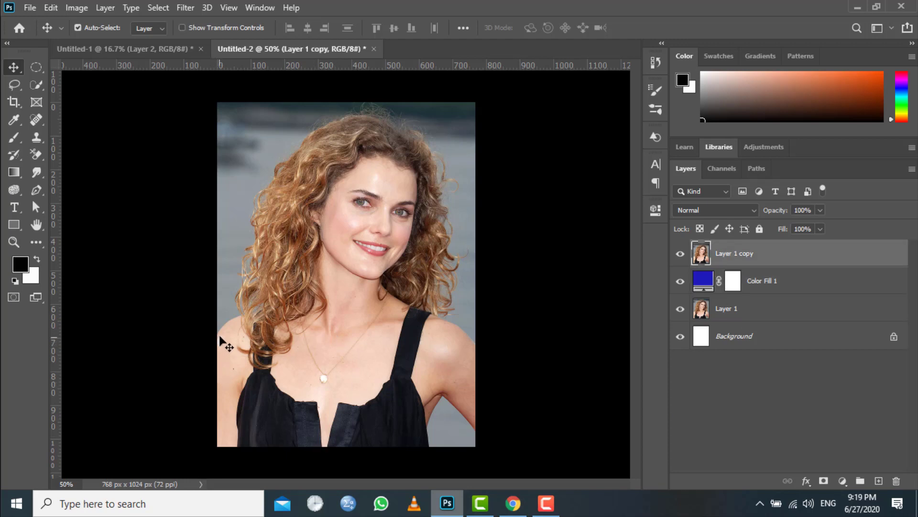
pyautogui.moveTo(33, 193); pyautogui.dragTo(79, 194)
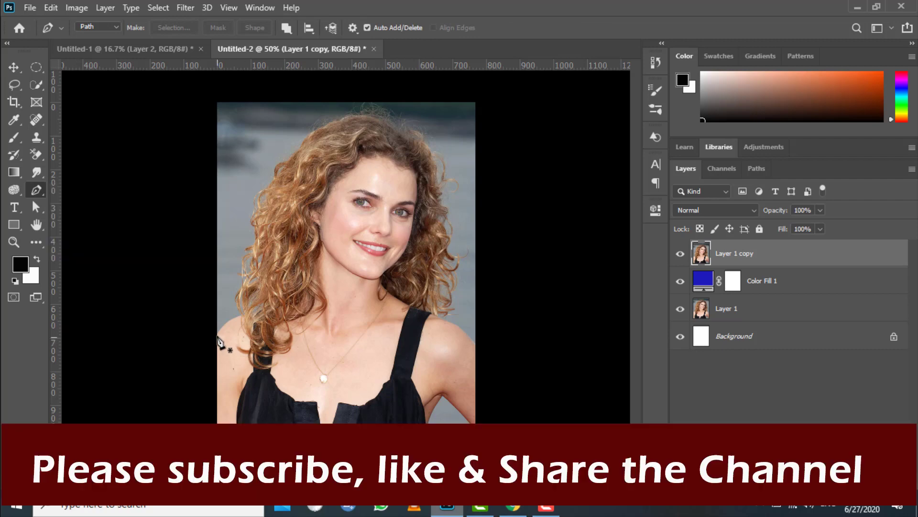
pyautogui.hotkey('ctrl', '+')
pyautogui.hotkey('ctrl', '+')
pyautogui.hotkey('ctrl', '+')
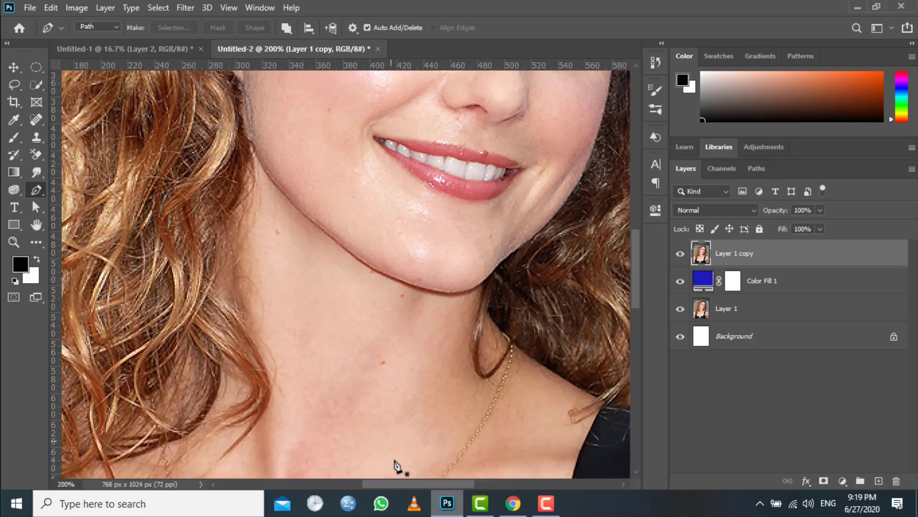
pyautogui.moveTo(402, 482); pyautogui.dragTo(351, 479)
pyautogui.scroll(-3, 358, 420)
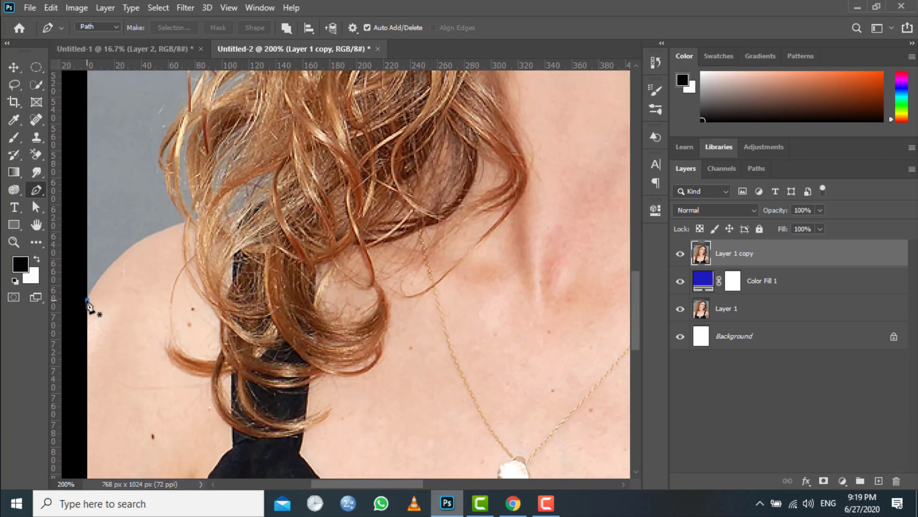
pyautogui.click(87, 300)
pyautogui.click(183, 222)
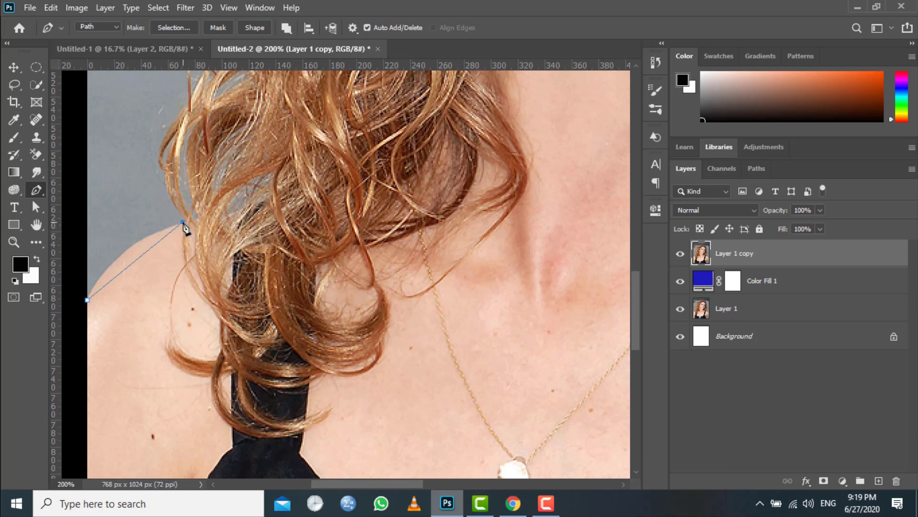
pyautogui.moveTo(183, 223); pyautogui.dragTo(208, 223)
pyautogui.hotkey('ctrl', 'z')
pyautogui.click(183, 223)
pyautogui.moveTo(185, 224); pyautogui.dragTo(238, 222)
pyautogui.click(185, 224)
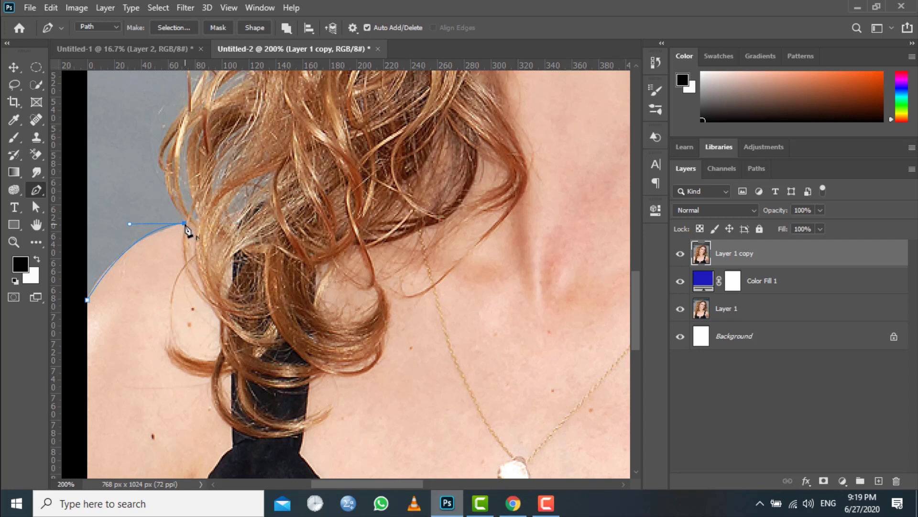
# Step: Extend the path from the shoulder into the hair and up just inside the lower left curls
pyautogui.click(245, 216)
pyautogui.click(270, 196)
pyautogui.scroll(3, 276, 180)
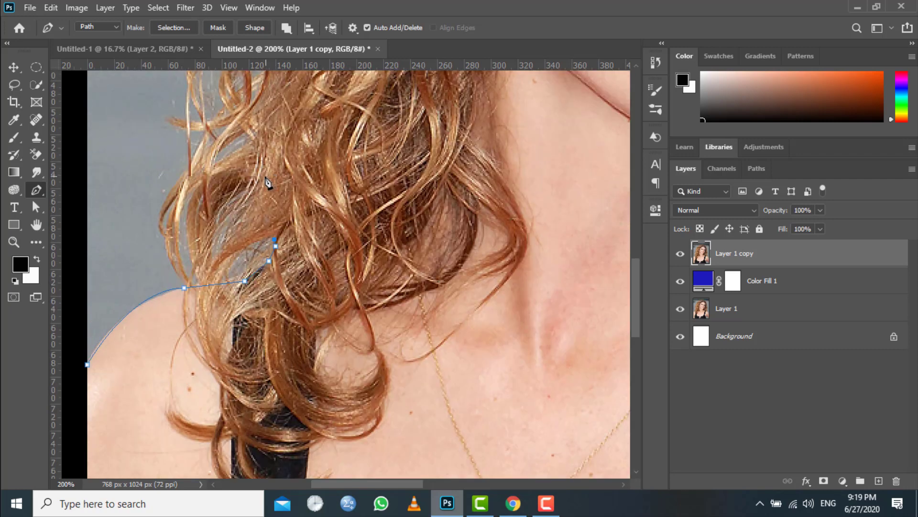
pyautogui.click(259, 142)
pyautogui.click(260, 124)
pyautogui.scroll(3, 266, 138)
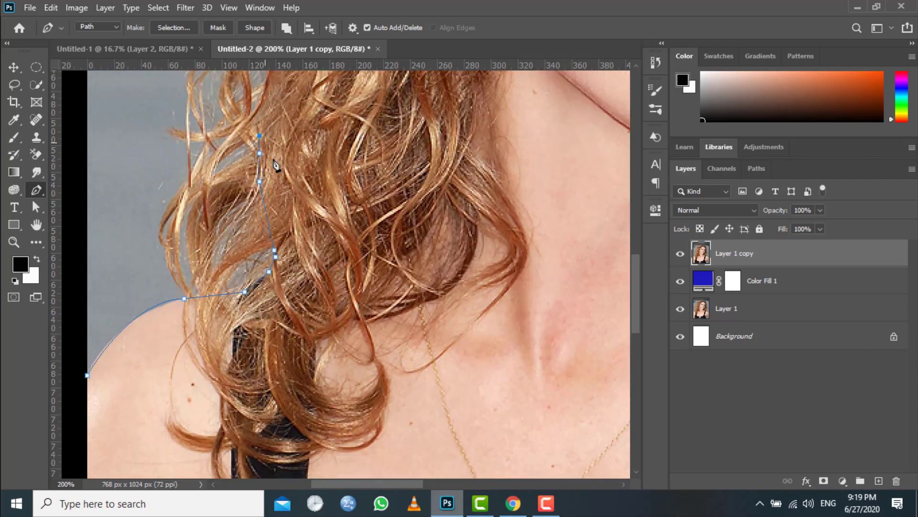
pyautogui.click(269, 148)
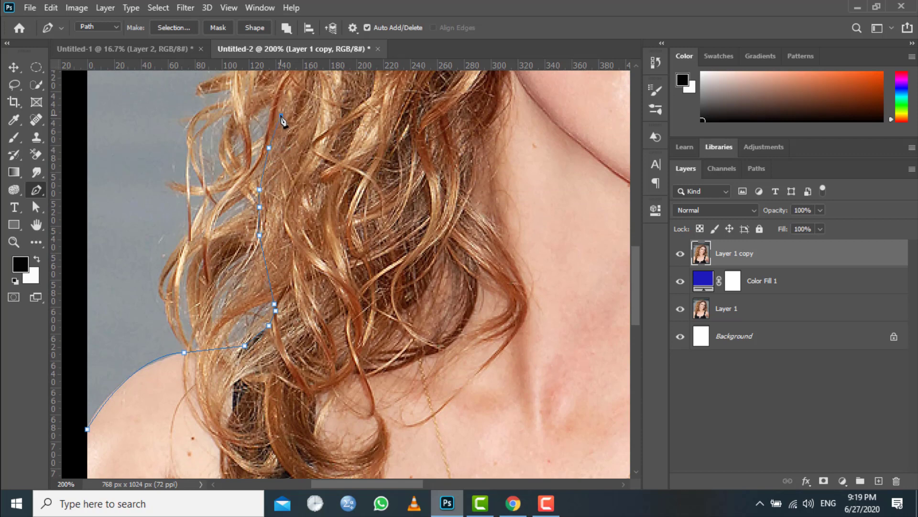
pyautogui.click(281, 116)
pyautogui.scroll(3, 283, 122)
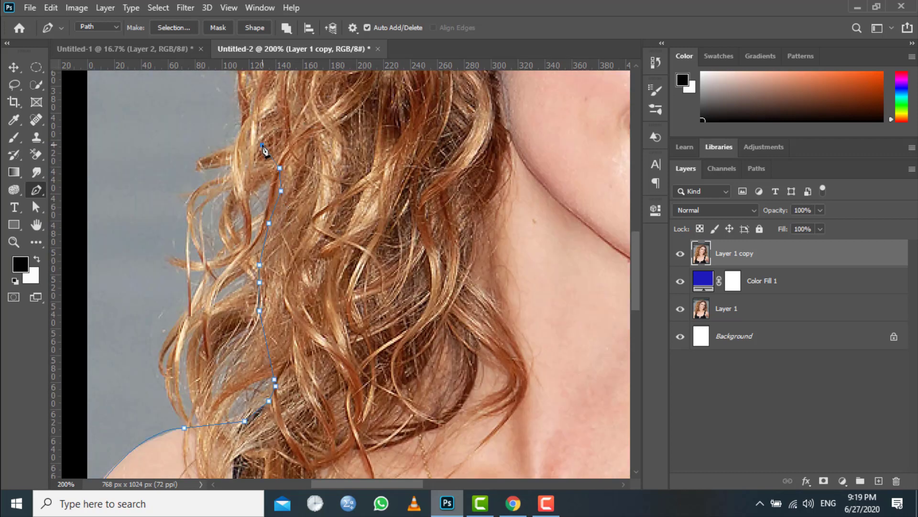
# Step: Continue the path upward just inside the left curls, past ear level, leaving the loose outer strands outside
pyautogui.scroll(3, 264, 151)
pyautogui.click(254, 153)
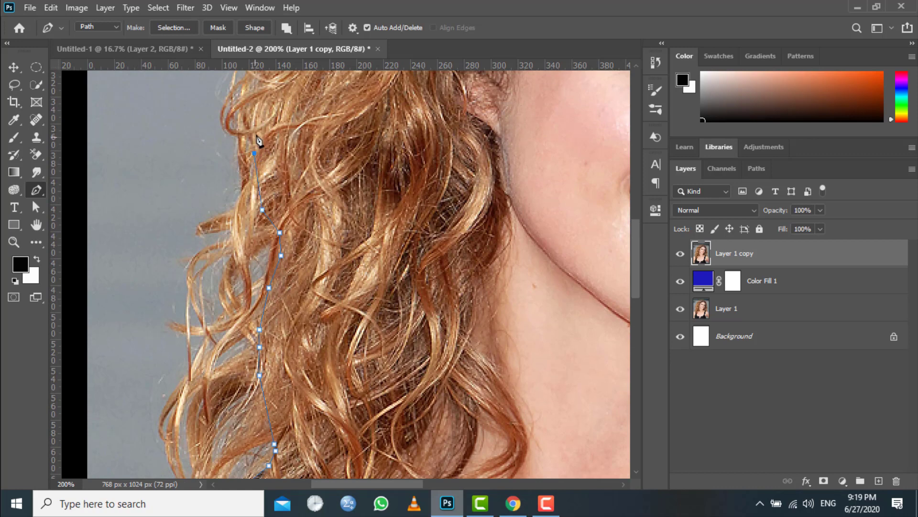
pyautogui.click(257, 131)
pyautogui.scroll(2, 261, 151)
pyautogui.click(268, 129)
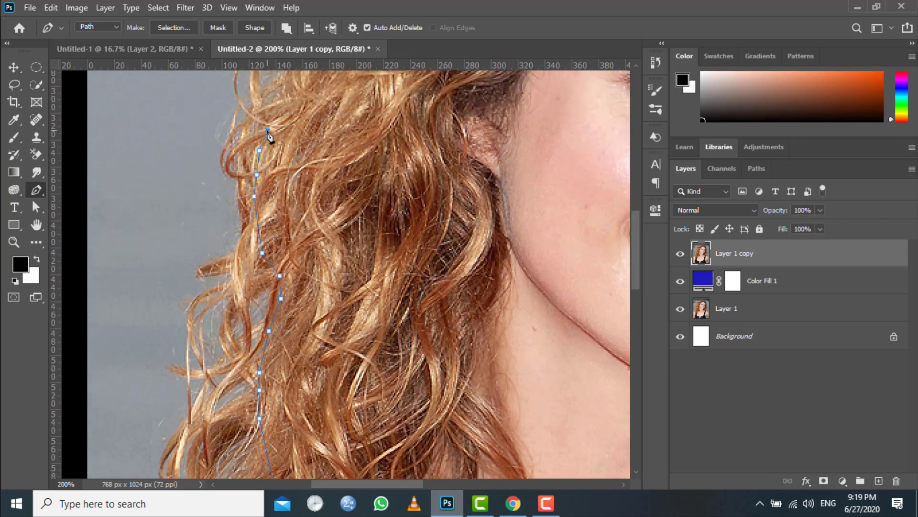
pyautogui.scroll(3, 280, 136)
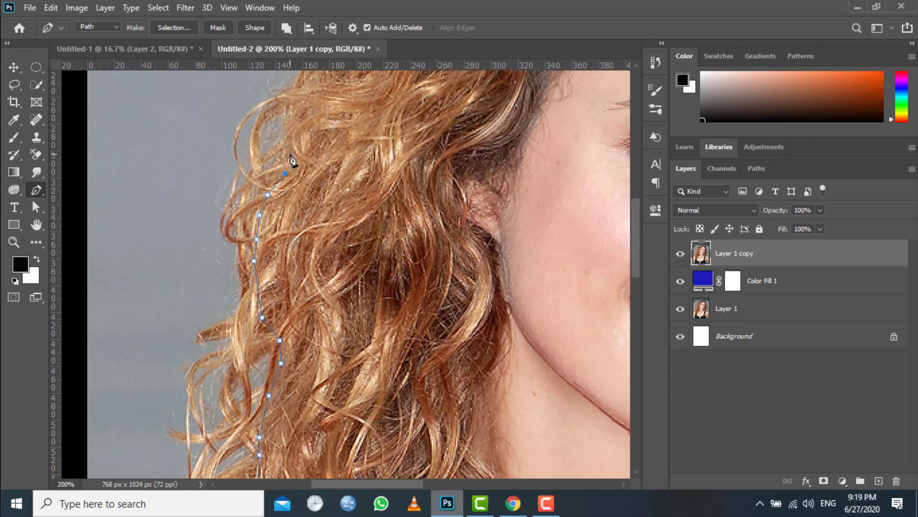
pyautogui.click(290, 155)
pyautogui.click(285, 133)
pyautogui.click(290, 113)
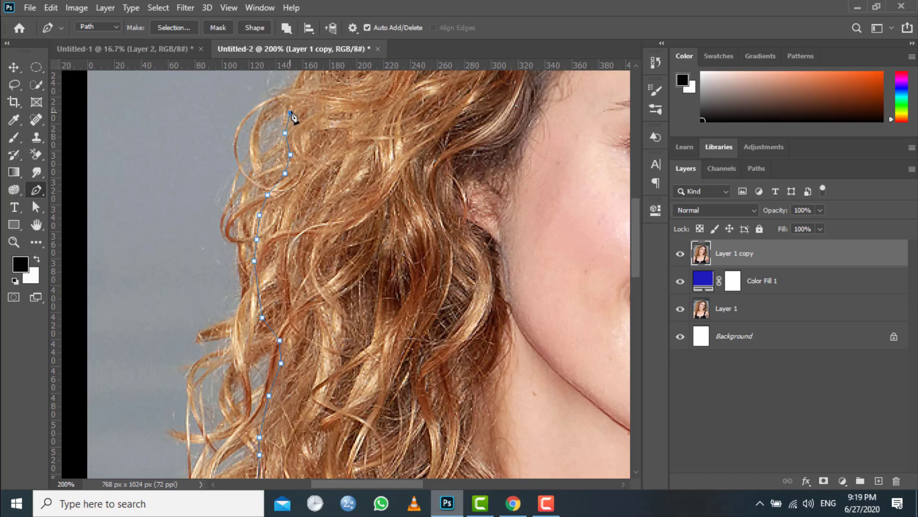
# Step: Trace the path around the upper left curls to the hair's edge near the crown, ending in a corner anchor
pyautogui.click(317, 87)
pyautogui.scroll(3, 316, 108)
pyautogui.click(323, 125)
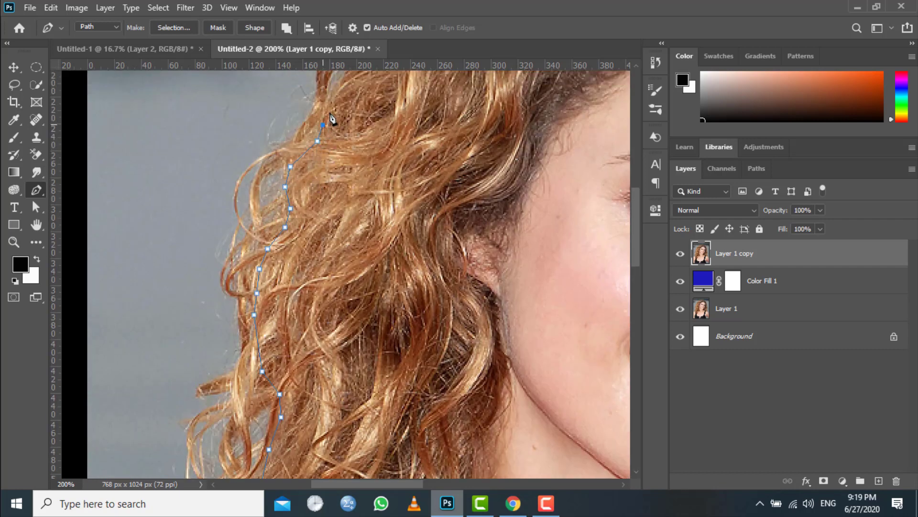
pyautogui.scroll(3, 333, 119)
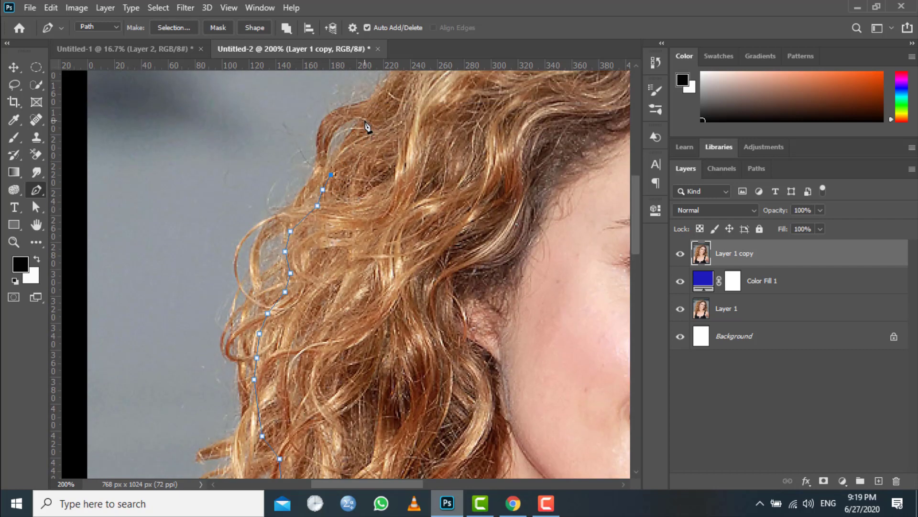
pyautogui.scroll(3, 367, 144)
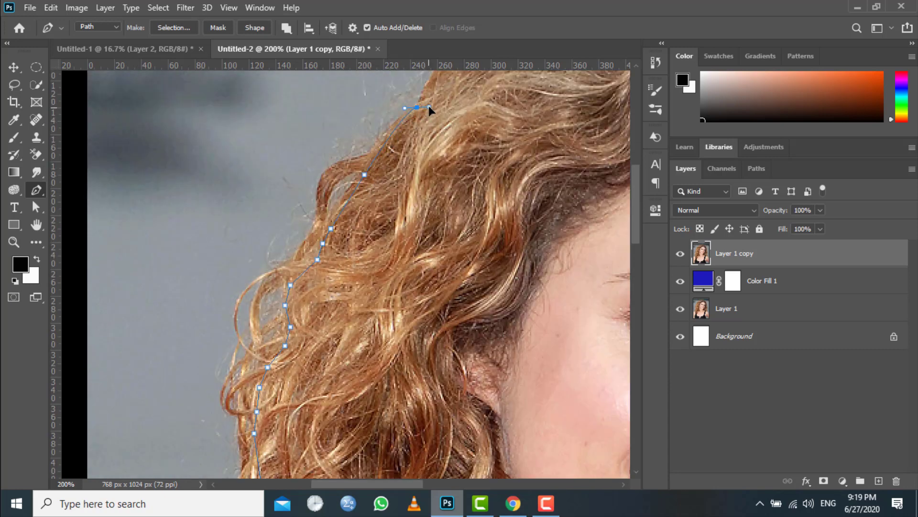
pyautogui.scroll(3, 423, 144)
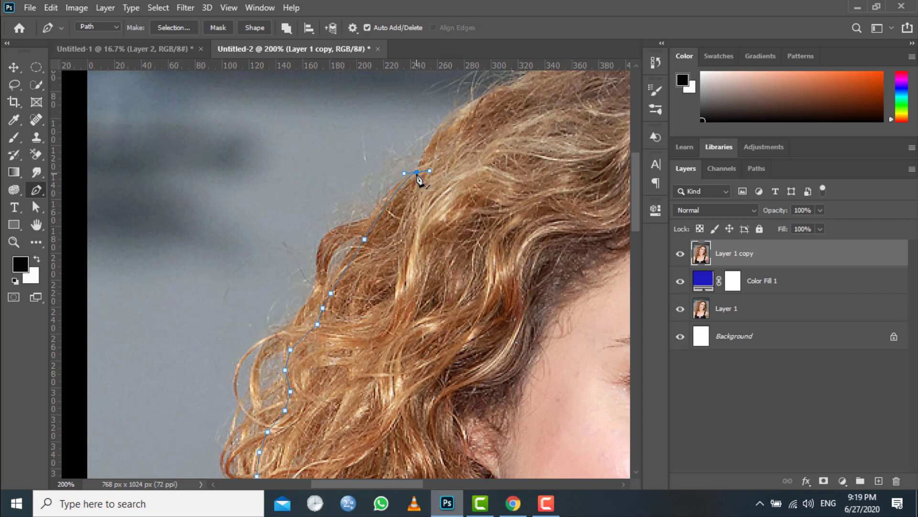
pyautogui.scroll(2, 421, 181)
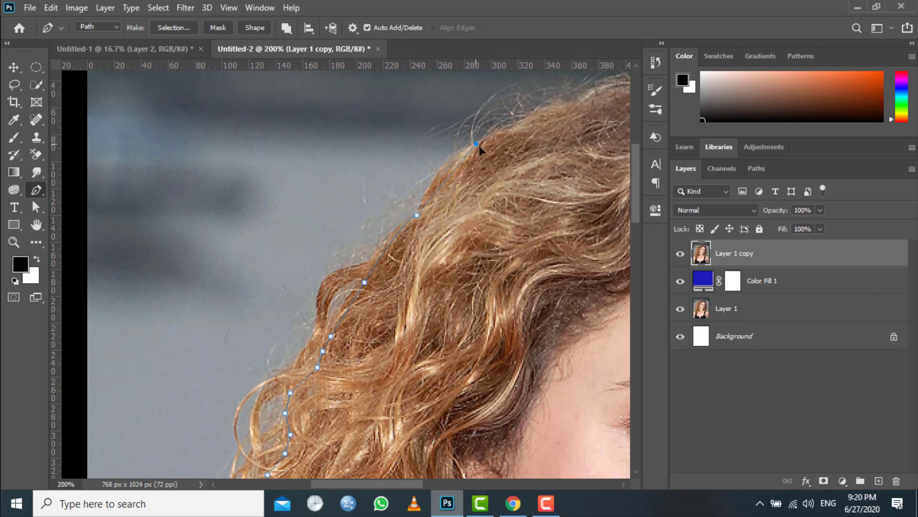
pyautogui.moveTo(487, 141); pyautogui.dragTo(493, 137)
pyautogui.keyDown('alt'); pyautogui.click(477, 144); pyautogui.keyUp('alt')
pyautogui.scroll(3, 526, 239)
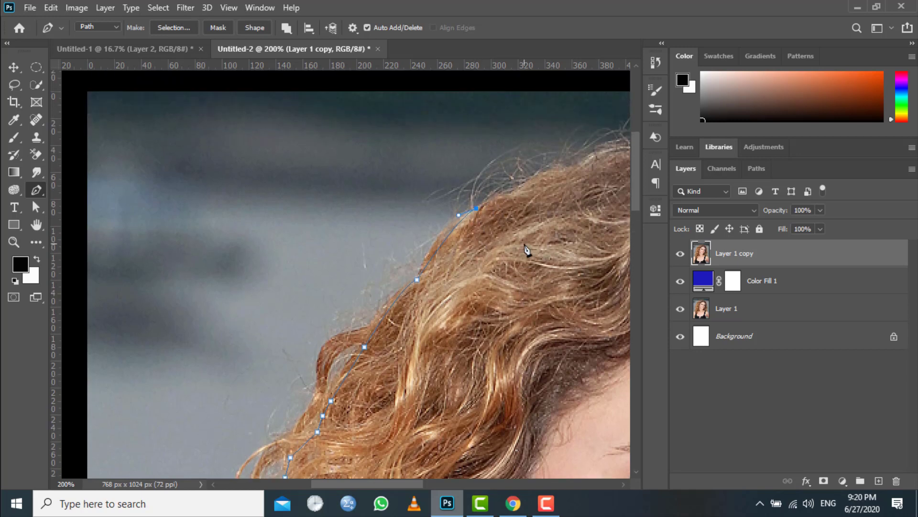
# Step: Curve the path over the top of the head and down the upper right edge of the hair
pyautogui.click(580, 165)
pyautogui.moveTo(415, 483); pyautogui.dragTo(490, 483)
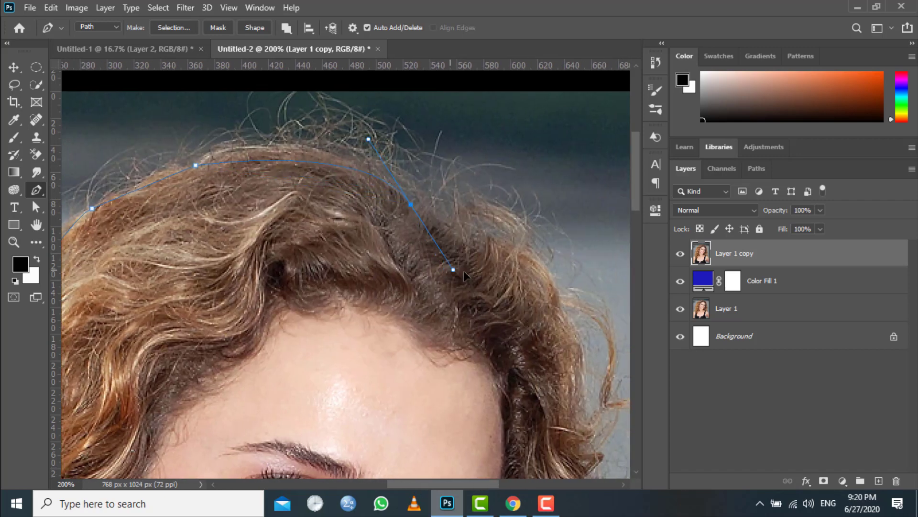
pyautogui.moveTo(477, 287); pyautogui.dragTo(481, 293)
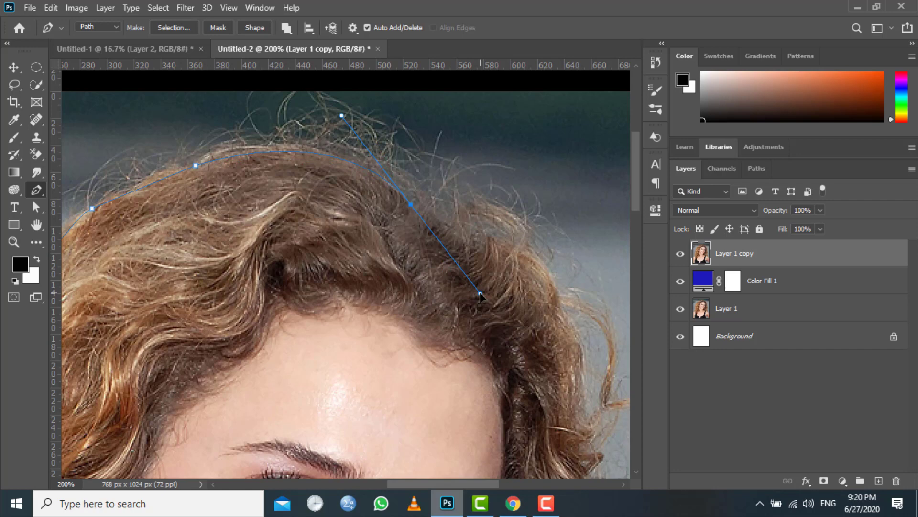
pyautogui.keyDown('alt'); pyautogui.click(412, 207); pyautogui.keyUp('alt')
pyautogui.moveTo(578, 381); pyautogui.dragTo(605, 444)
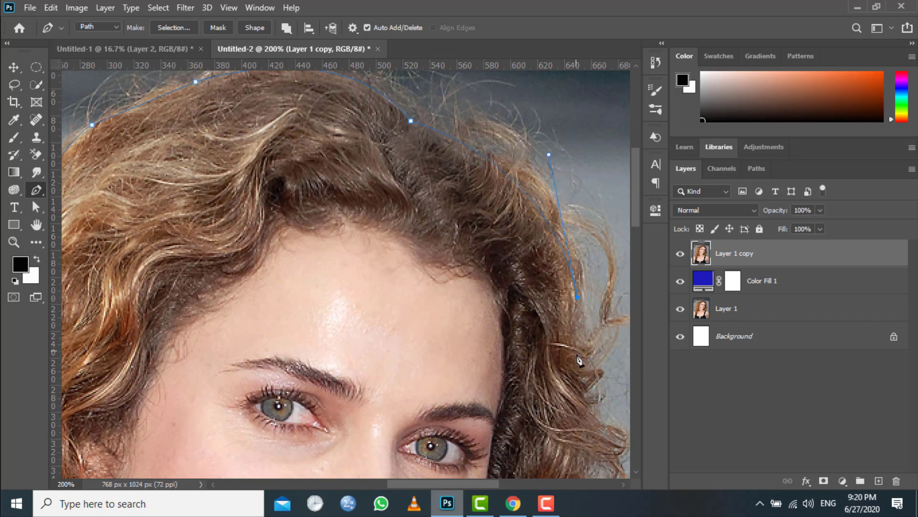
pyautogui.hotkey('ctrl', 'z')
# Step: Extend the path down the right edge of the hair, around the outward curl at nose level
pyautogui.scroll(-2, 581, 320)
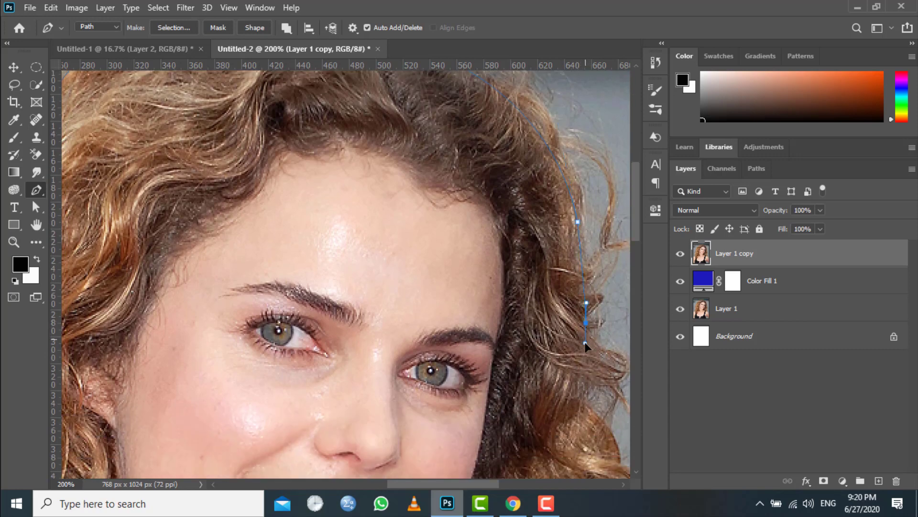
pyautogui.moveTo(586, 343); pyautogui.dragTo(595, 344)
pyautogui.scroll(-1, 571, 407)
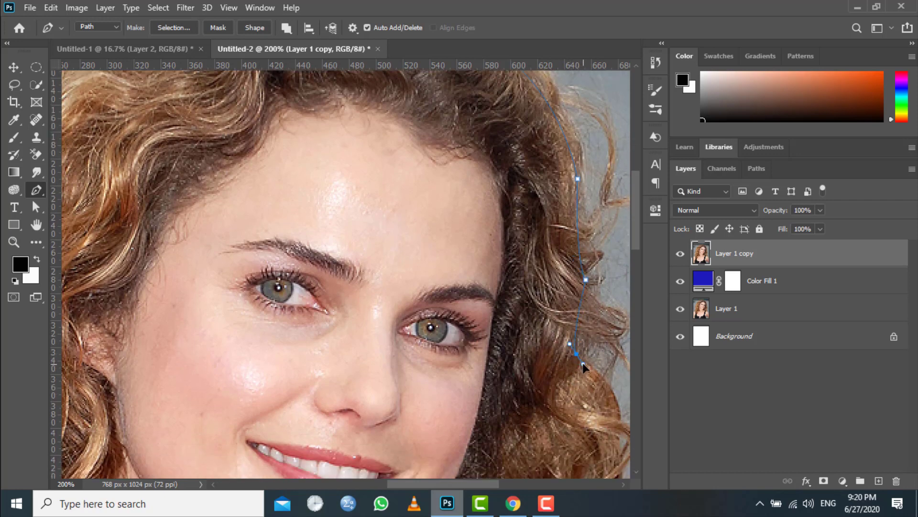
pyautogui.scroll(-2, 582, 368)
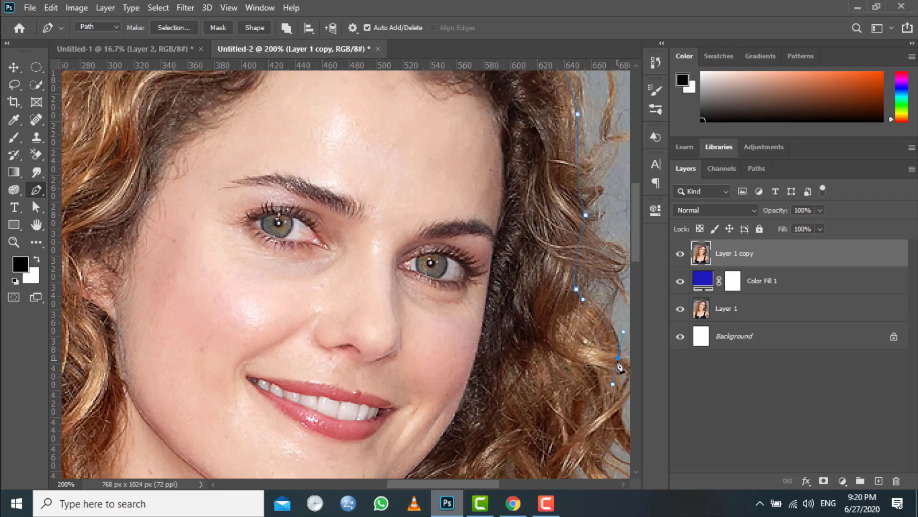
pyautogui.hotkey('ctrl', 'z')
pyautogui.scroll(-2, 602, 408)
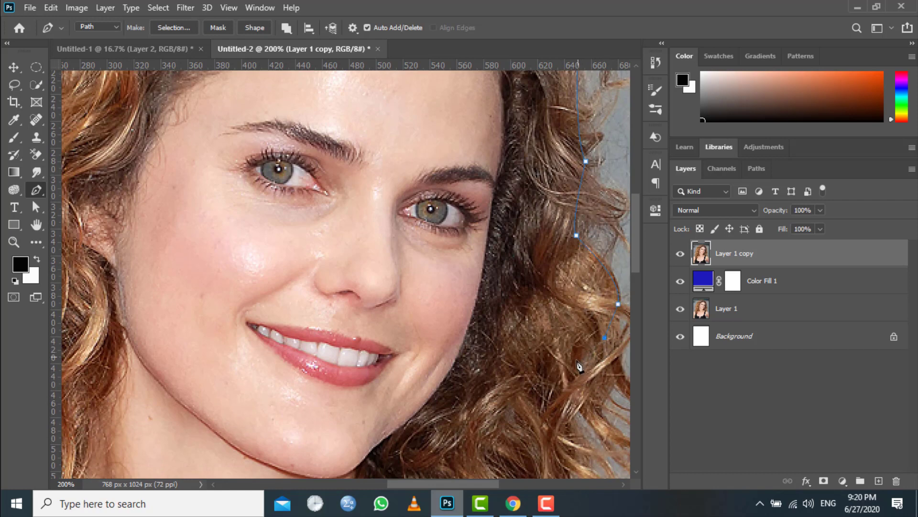
# Step: Continue the path down inside the lower right curls with straight segments, leaving the loose outer strands outside
pyautogui.click(579, 364)
pyautogui.scroll(-2, 584, 426)
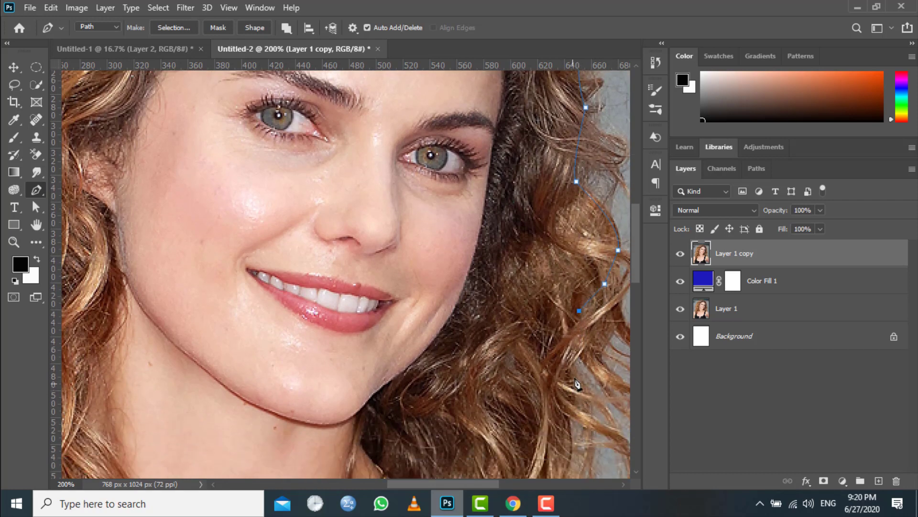
pyautogui.click(568, 365)
pyautogui.scroll(-2, 570, 371)
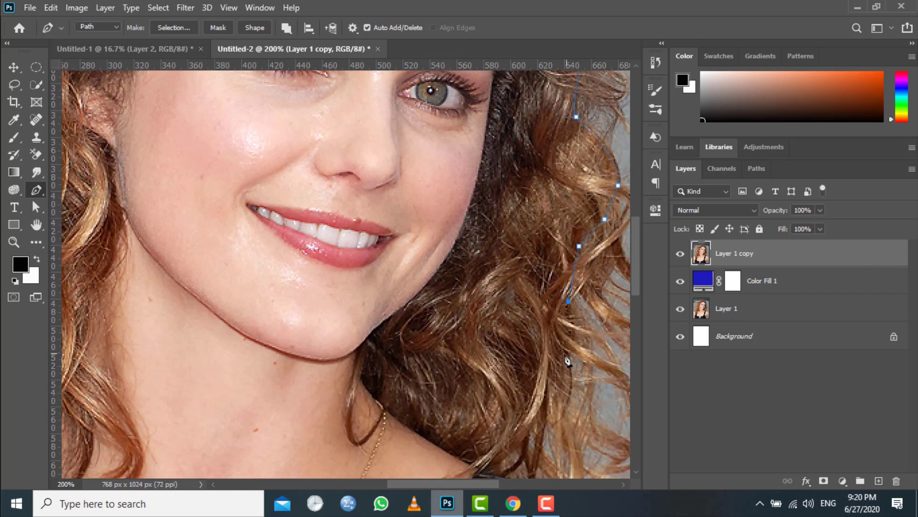
pyautogui.click(561, 354)
pyautogui.scroll(-2, 564, 378)
pyautogui.click(544, 358)
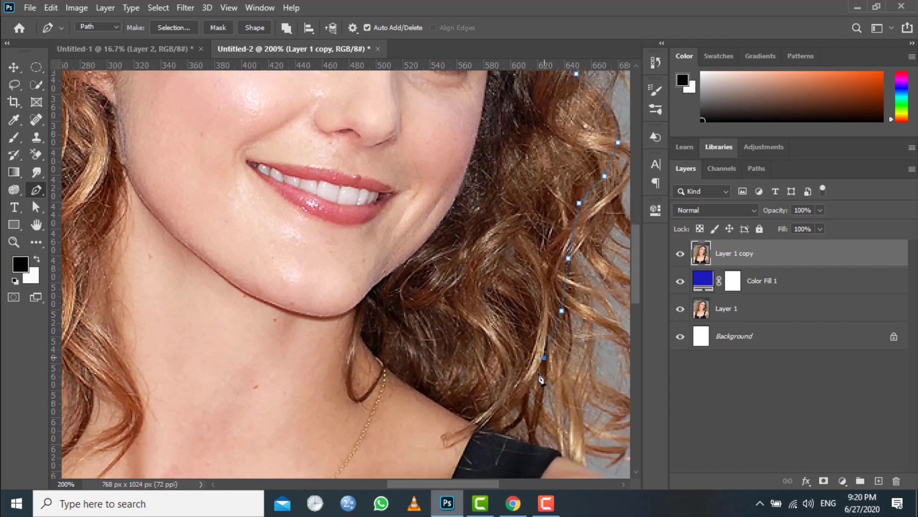
# Step: Trace the path inward through the lowest right curls to the dress strap and across the strap's top edge
pyautogui.click(528, 382)
pyautogui.click(506, 396)
pyautogui.click(493, 425)
pyautogui.click(559, 450)
pyautogui.moveTo(562, 454); pyautogui.dragTo(569, 449)
# Step: Curve the path over the right shoulder to the image's right edge, ending in a corner anchor
pyautogui.moveTo(567, 459); pyautogui.dragTo(523, 427)
pyautogui.scroll(-2, 584, 448)
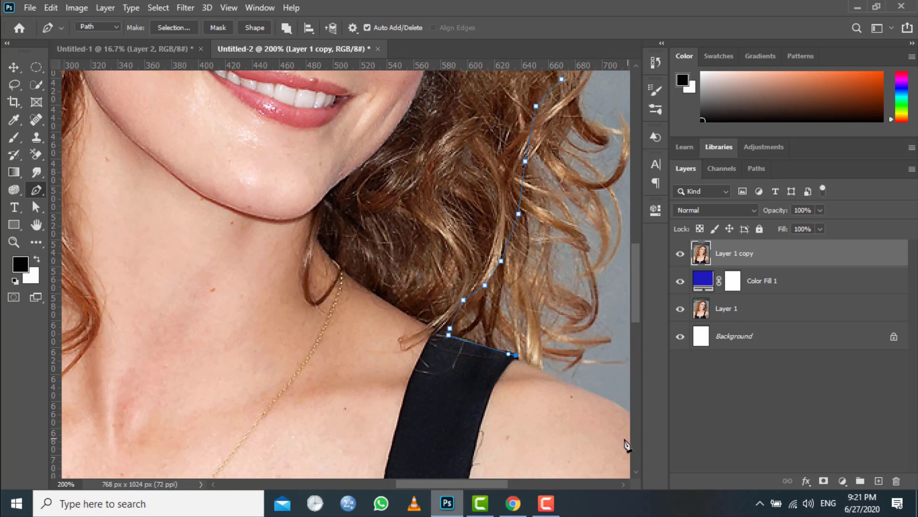
pyautogui.scroll(-3, 598, 440)
pyautogui.moveTo(493, 485); pyautogui.dragTo(523, 484)
pyautogui.moveTo(542, 419); pyautogui.dragTo(580, 458)
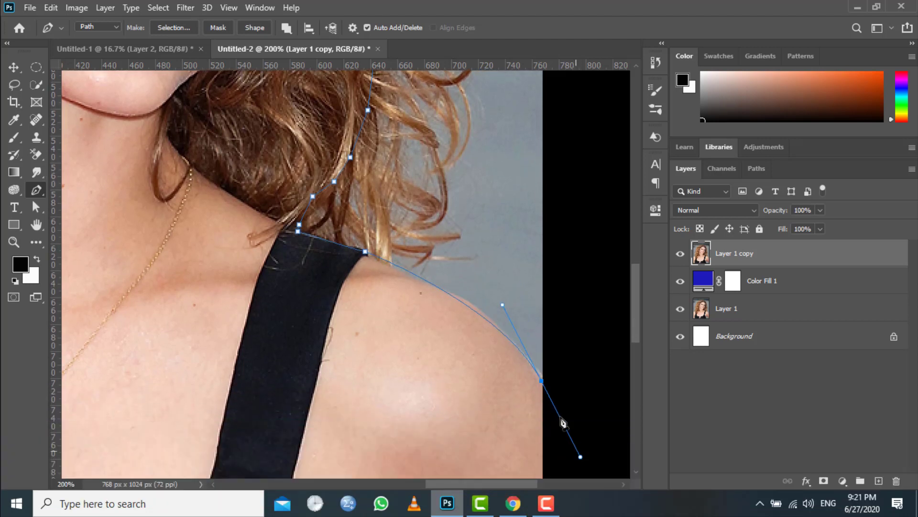
pyautogui.click(530, 380)
pyautogui.moveTo(457, 294); pyautogui.dragTo(485, 301)
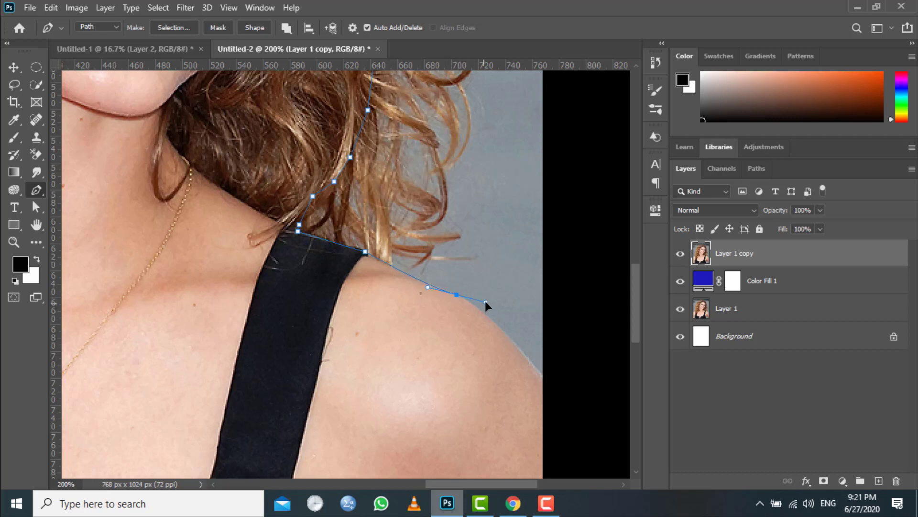
pyautogui.click(457, 294)
pyautogui.click(543, 376)
pyautogui.moveTo(544, 379); pyautogui.dragTo(566, 419)
pyautogui.keyDown('alt'); pyautogui.click(543, 377); pyautogui.keyUp('alt')
pyautogui.scroll(-3, 549, 390)
pyautogui.scroll(-8, 549, 396)
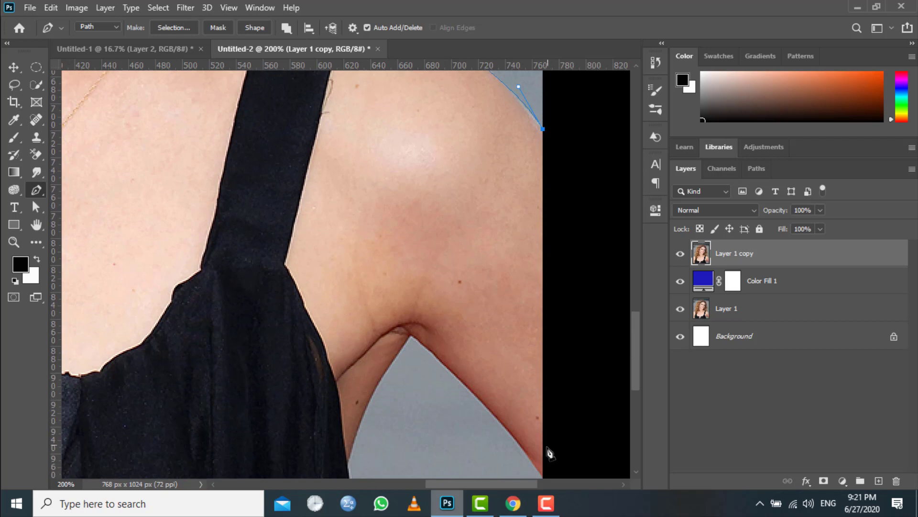
pyautogui.click(545, 424)
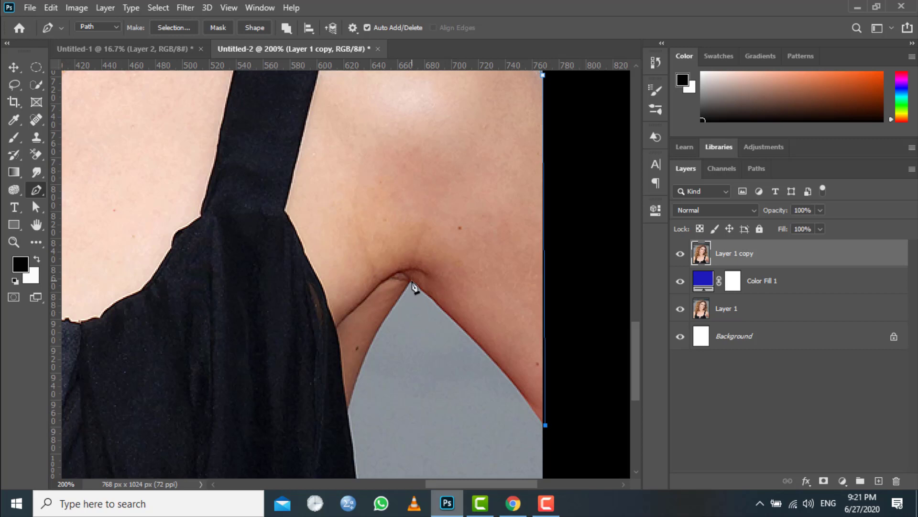
pyautogui.moveTo(413, 281); pyautogui.dragTo(387, 268)
pyautogui.hotkey('ctrl', 'z')
pyautogui.hotkey('ctrl', 'z')
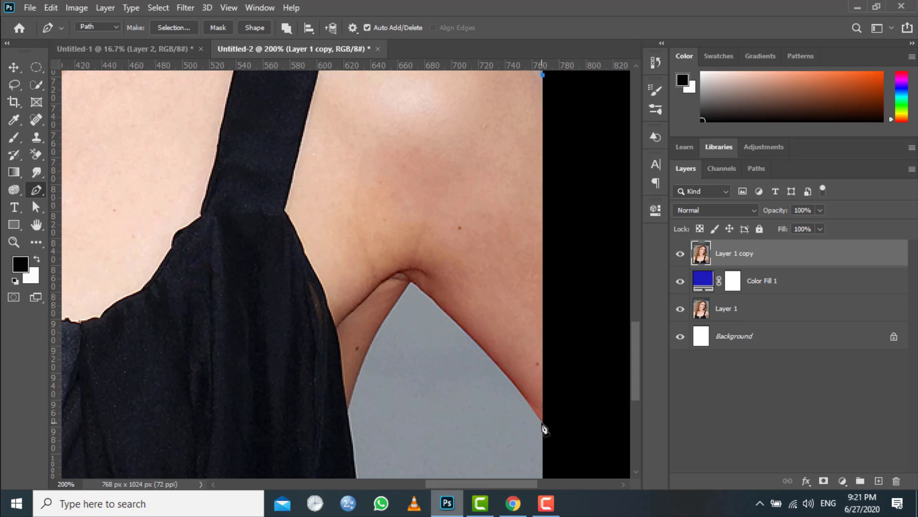
# Step: Run the path down the image's right edge to the arm's underside and curve it up to a corner anchor at the armpit
pyautogui.click(543, 422)
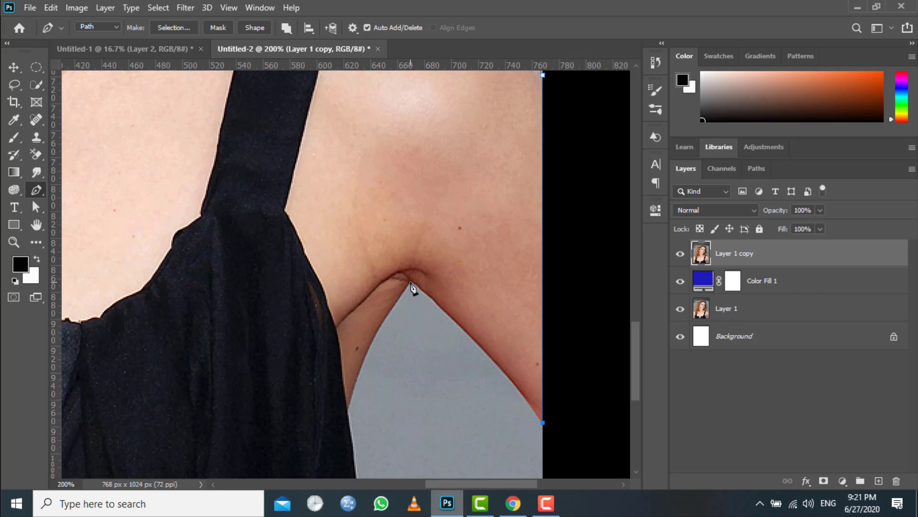
pyautogui.moveTo(412, 282); pyautogui.dragTo(375, 277)
pyautogui.keyDown('alt'); pyautogui.click(411, 282); pyautogui.keyUp('alt')
# Step: Curve the path down from the armpit to the dress and follow the dress edge to the bottom of the image
pyautogui.click(347, 410)
pyautogui.moveTo(349, 415); pyautogui.dragTo(332, 474)
pyautogui.scroll(-4, 371, 437)
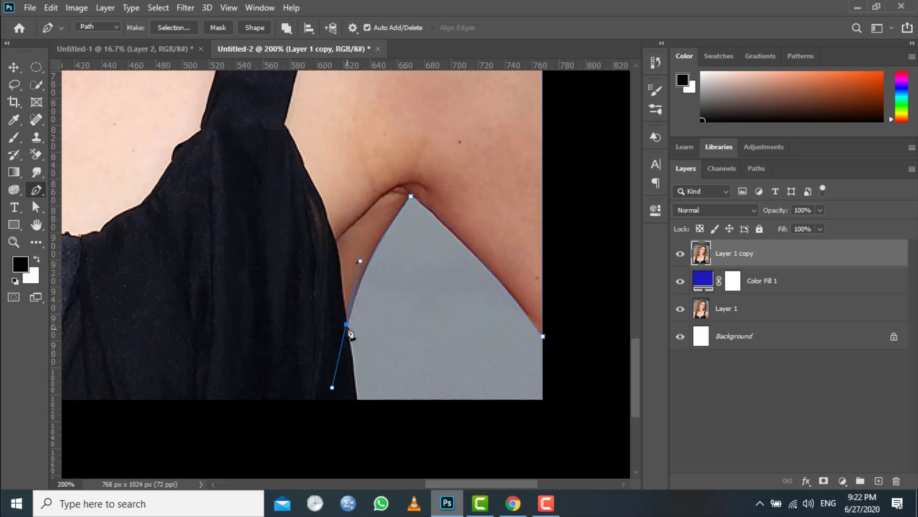
pyautogui.keyDown('alt'); pyautogui.click(347, 326); pyautogui.keyUp('alt')
pyautogui.click(356, 401)
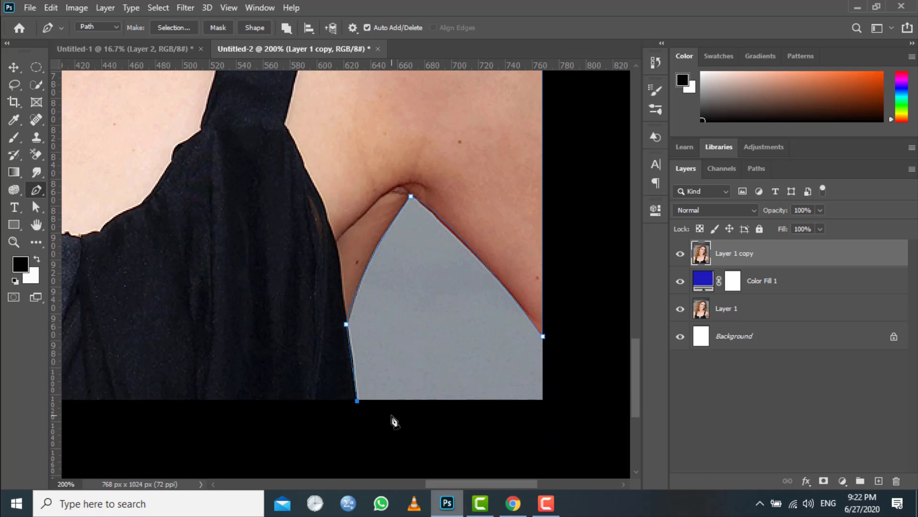
# Step: Run the path along the image's bottom edge and up its left edge, closing it at the starting anchor on the left shoulder
pyautogui.moveTo(449, 481); pyautogui.dragTo(397, 482)
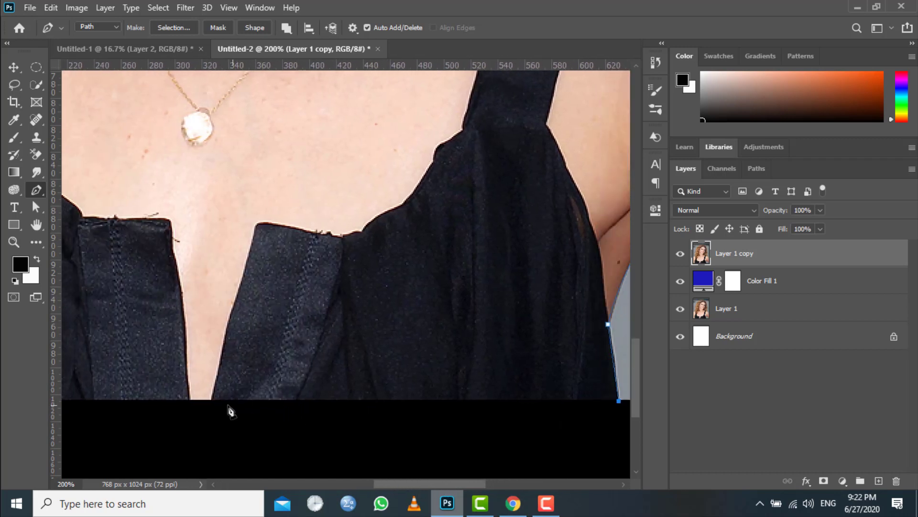
pyautogui.click(213, 403)
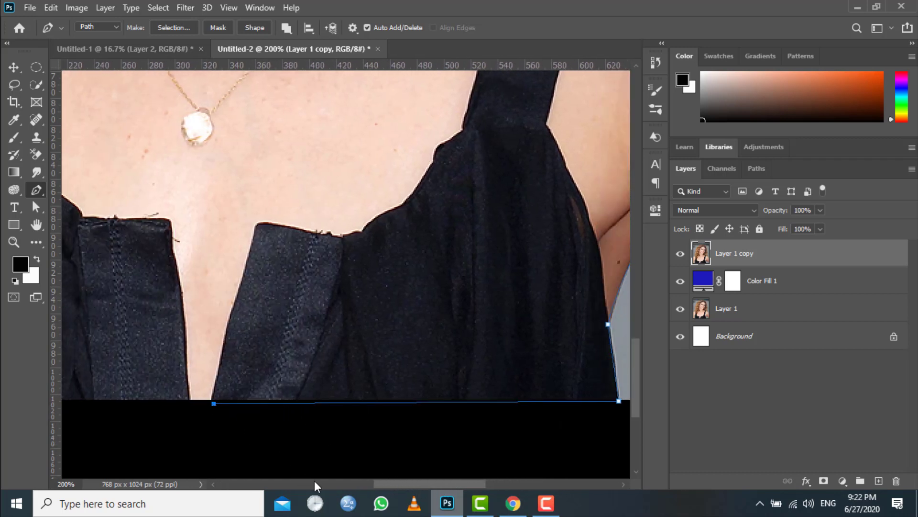
pyautogui.moveTo(379, 486); pyautogui.dragTo(299, 480)
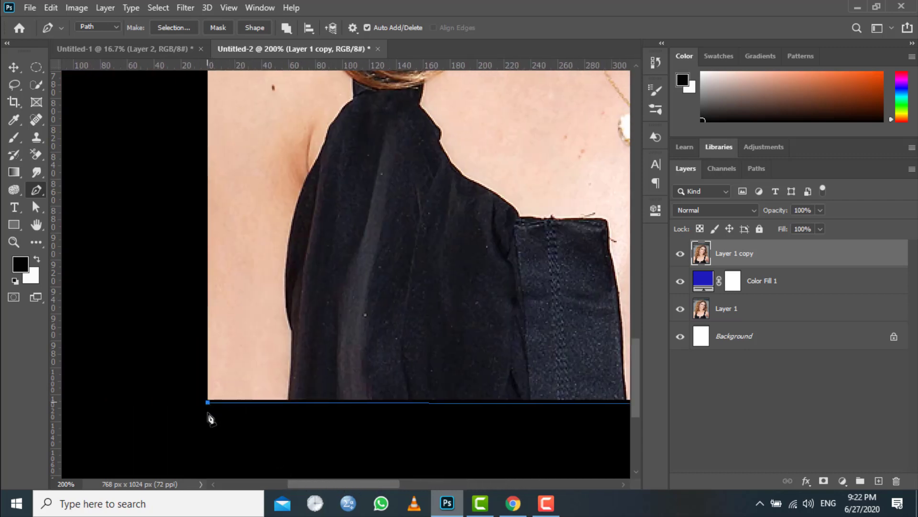
pyautogui.scroll(3, 200, 400)
pyautogui.scroll(5, 200, 400)
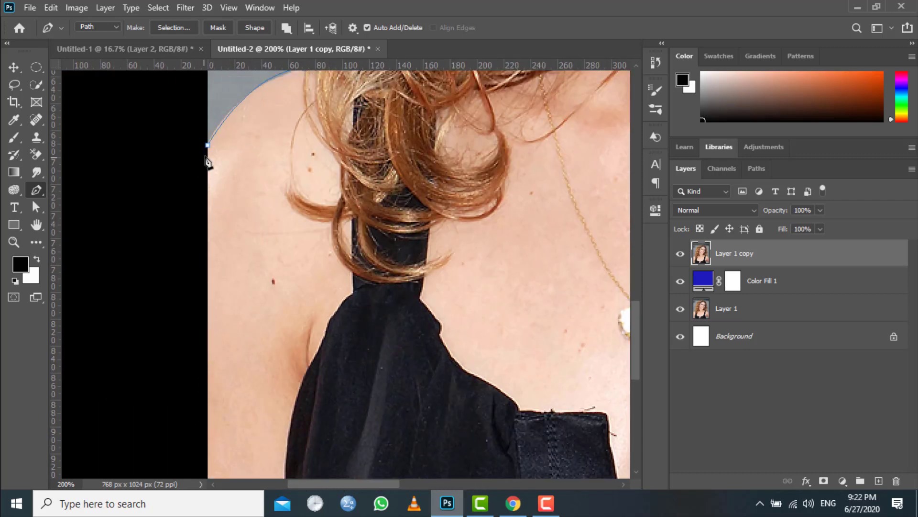
pyautogui.click(208, 147)
pyautogui.moveTo(208, 151); pyautogui.dragTo(196, 222)
pyautogui.scroll(2, 196, 222)
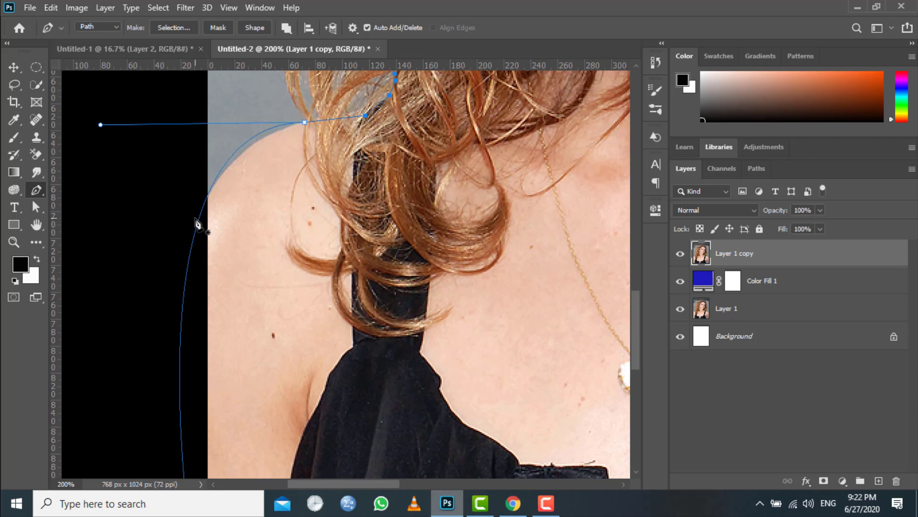
pyautogui.hotkey('ctrl', 'z')
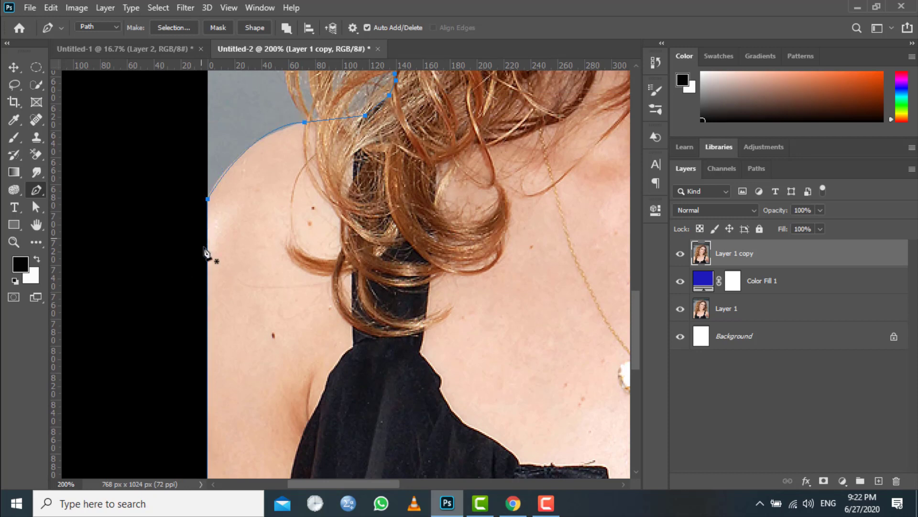
pyautogui.click(207, 288)
pyautogui.click(208, 199)
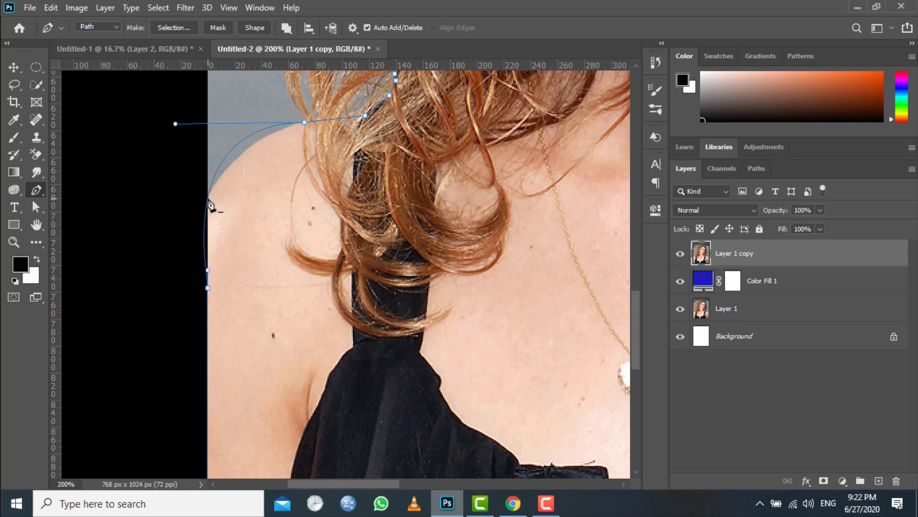
pyautogui.hotkey('ctrl', 'z')
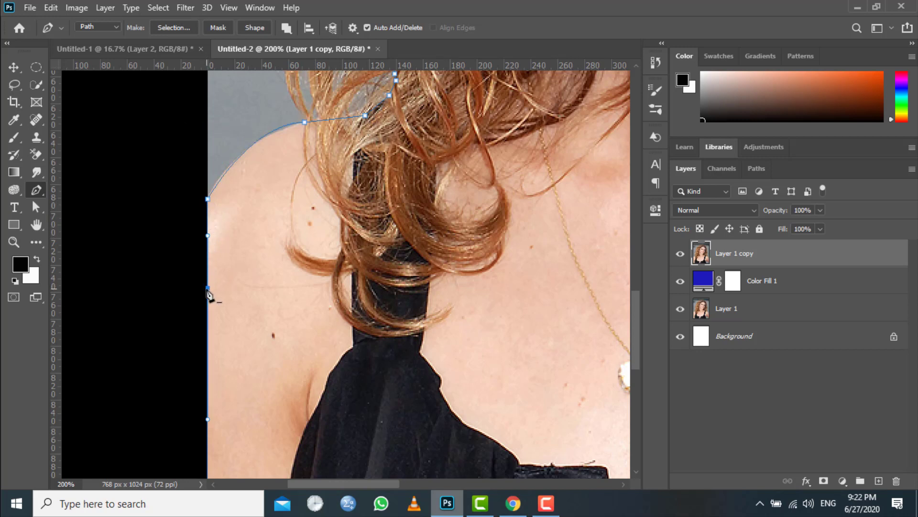
# Step: Delete the extra anchors at the left image edge and beside the strap, and refit the curve to the left shoulder
pyautogui.click(207, 199)
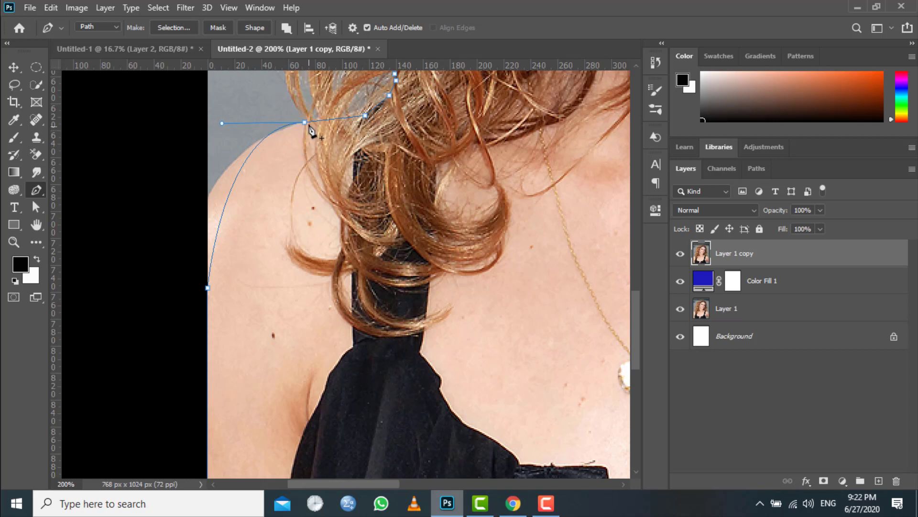
pyautogui.click(366, 116)
pyautogui.moveTo(364, 117); pyautogui.dragTo(358, 116)
pyautogui.click(207, 287)
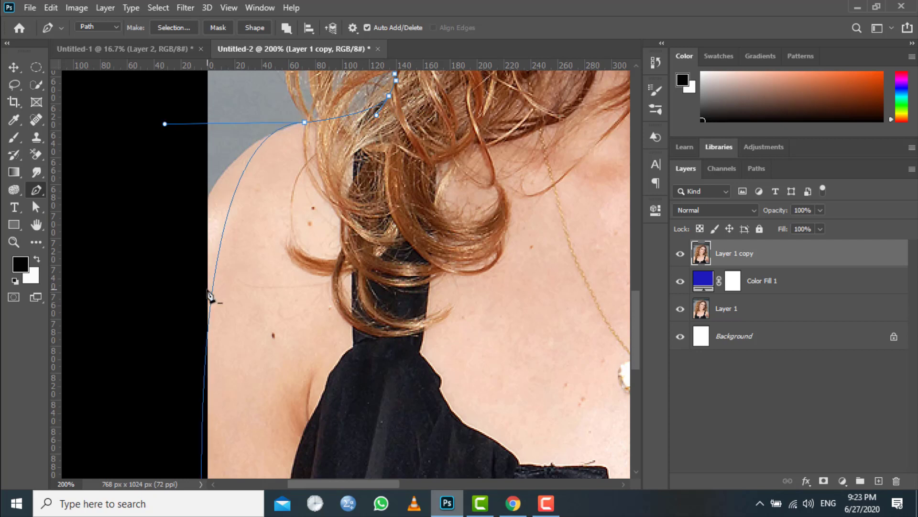
pyautogui.moveTo(198, 279); pyautogui.dragTo(179, 308)
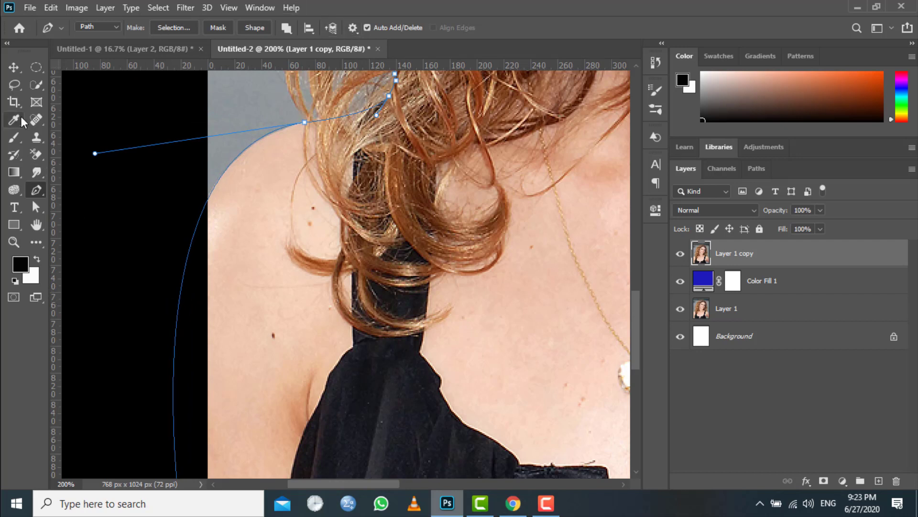
# Step: Convert the path to a new anti-aliased selection with a 0.5 pixel feather and invert it to cover the background
pyautogui.rightClick(462, 278)
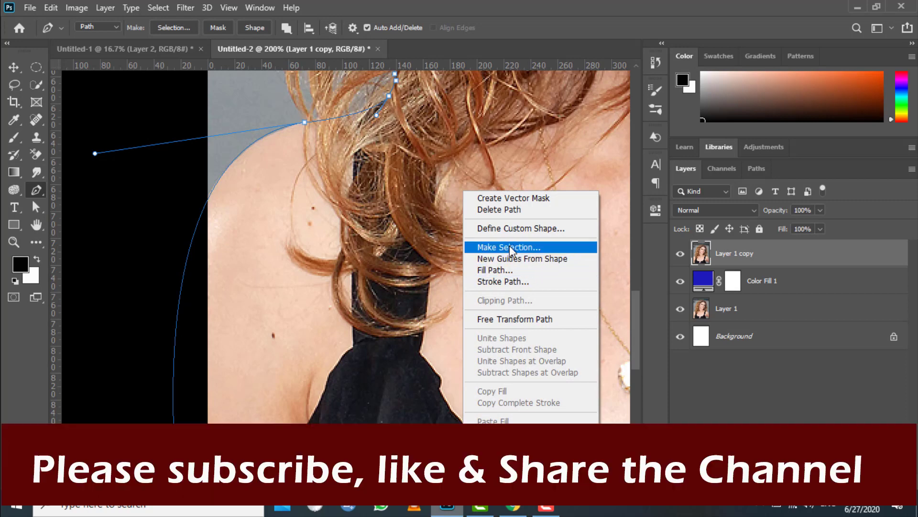
pyautogui.click(509, 246)
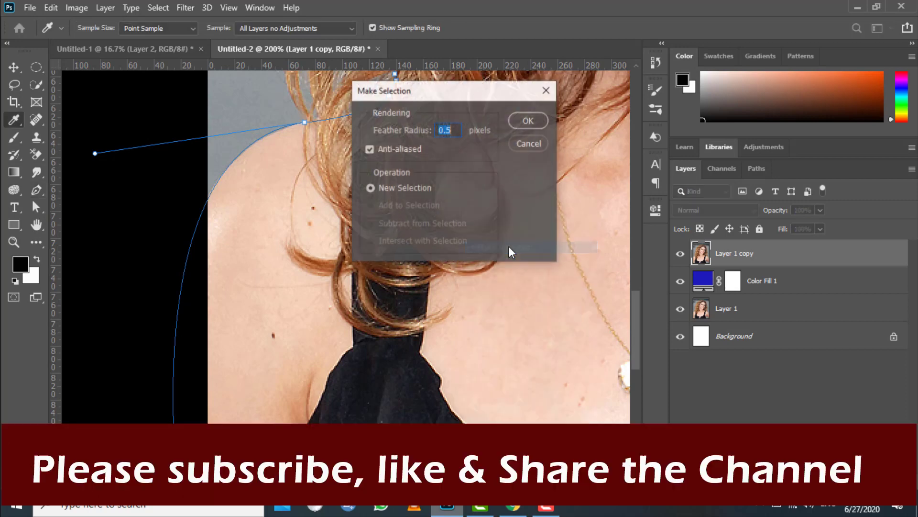
pyautogui.click(529, 120)
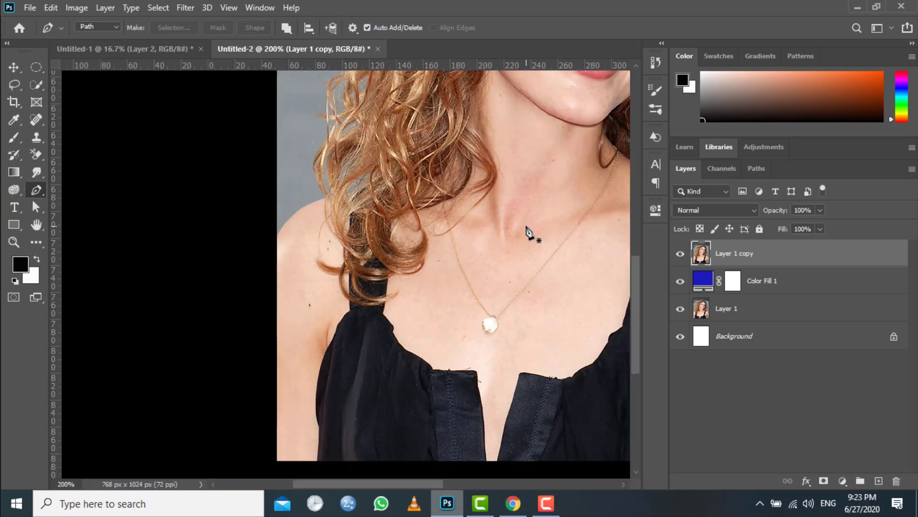
pyautogui.hotkey('ctrl', '-')
pyautogui.hotkey('ctrl', '-')
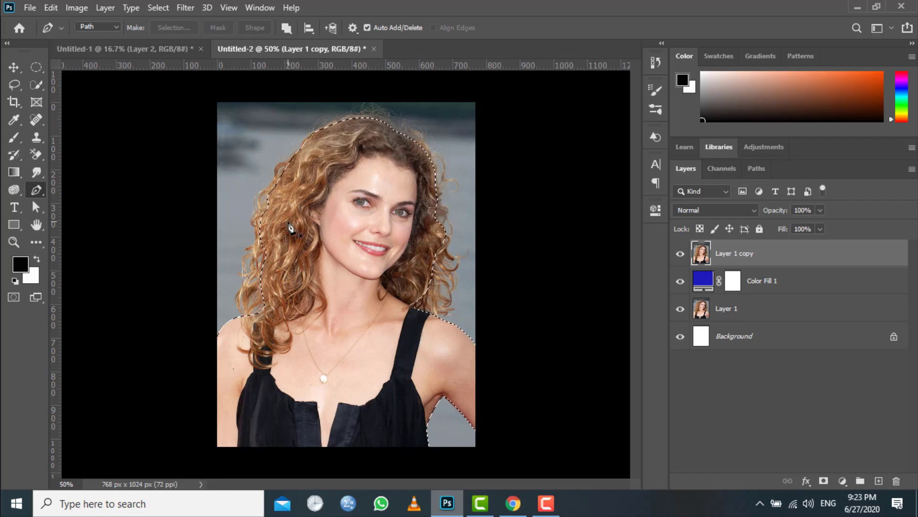
pyautogui.click(158, 8)
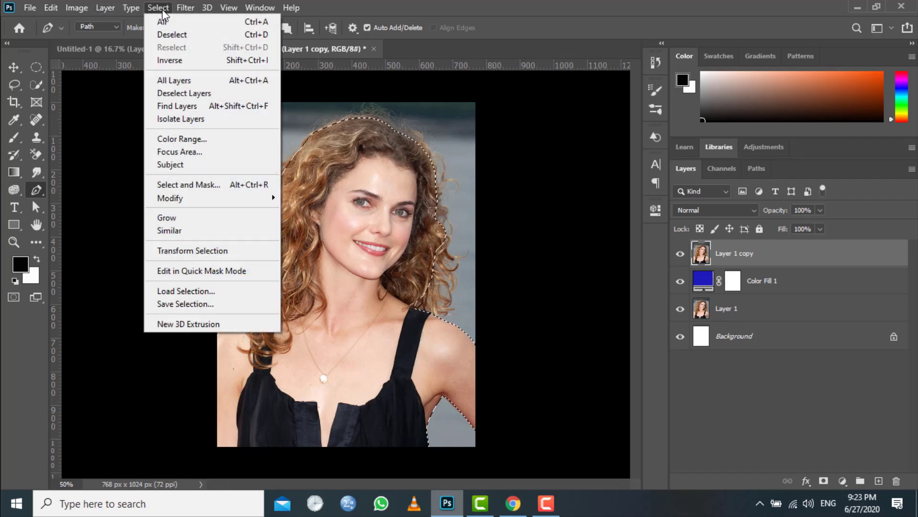
pyautogui.click(170, 60)
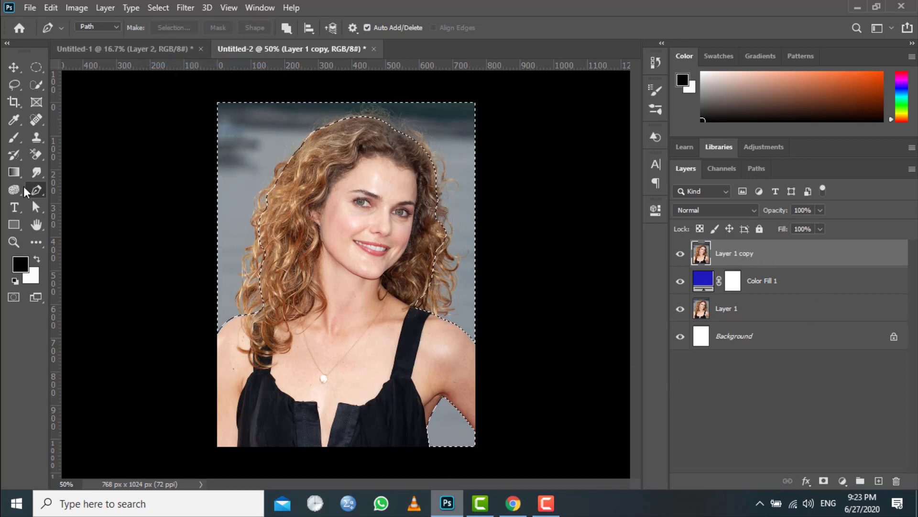
# Step: Try to erase the selected background around the woman's hair and shoulders with the Background Eraser, and undo the erasing
pyautogui.rightClick(37, 153)
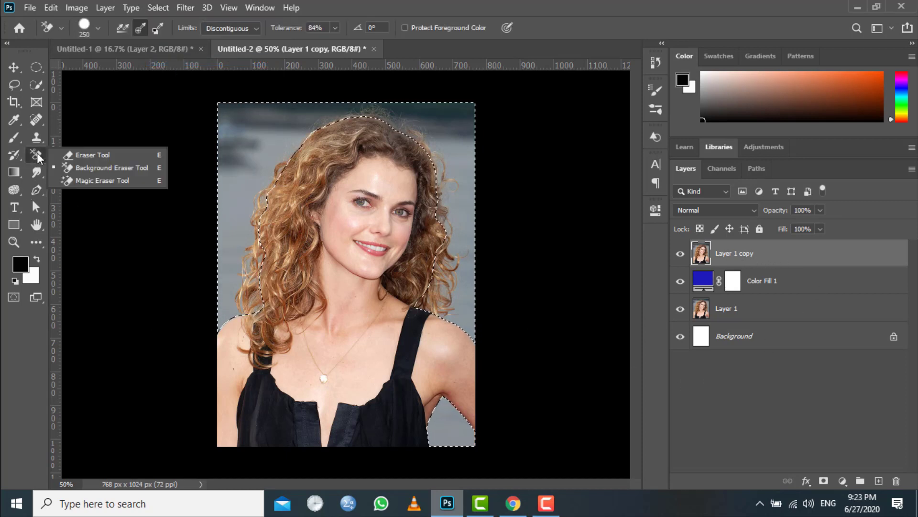
pyautogui.click(105, 168)
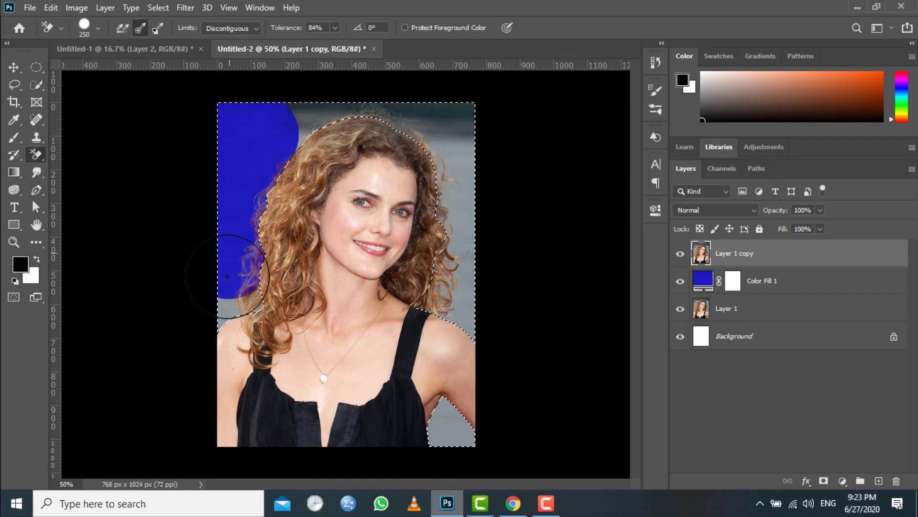
pyautogui.moveTo(288, 144)
pyautogui.mouseDown()
pyautogui.moveTo(311, 82)
pyautogui.moveTo(340, 70)
pyautogui.moveTo(257, 141)
pyautogui.moveTo(366, 80)
pyautogui.moveTo(462, 99)
pyautogui.mouseUp()
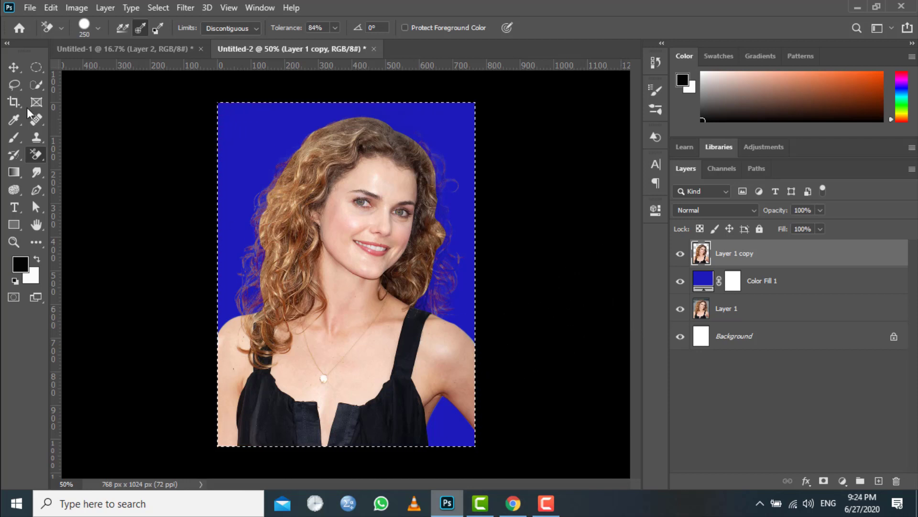
pyautogui.click(13, 67)
pyautogui.hotkey('ctrl', 'shift', 'i')
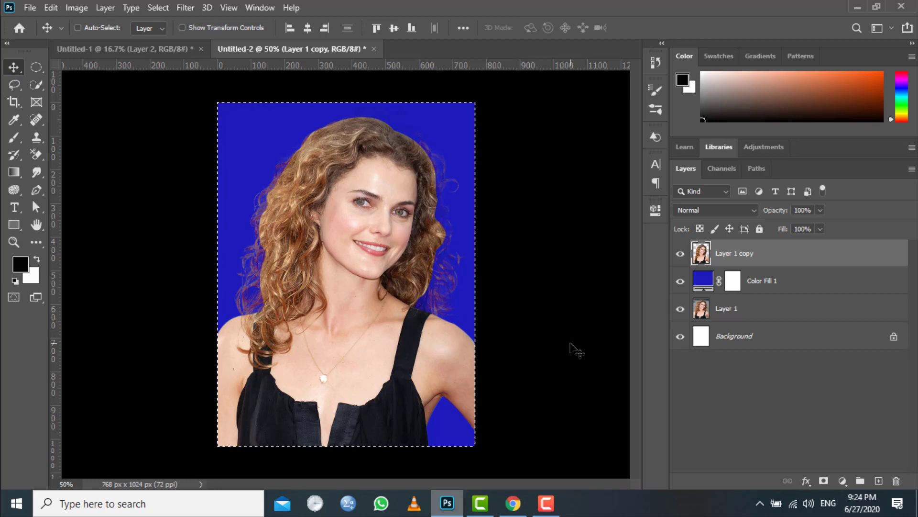
pyautogui.hotkey('ctrl', 'z')
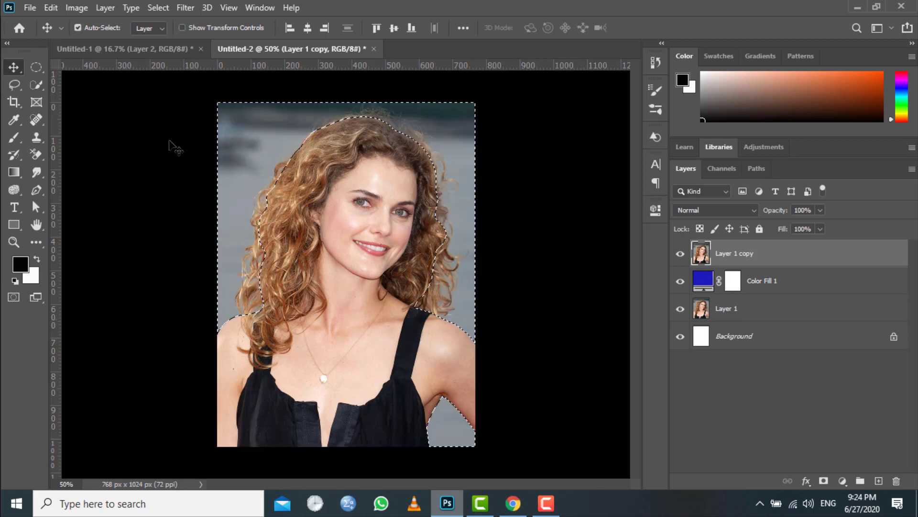
# Step: Set the Background Eraser tolerance to 41%, erase the selected background all around the woman and under her arm, and deselect
pyautogui.click(36, 155)
pyautogui.click(97, 167)
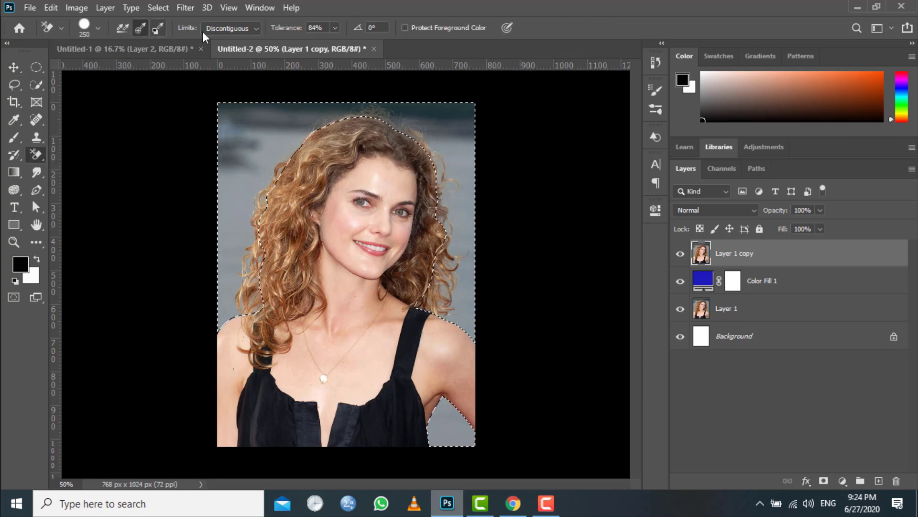
pyautogui.moveTo(334, 28); pyautogui.dragTo(308, 51)
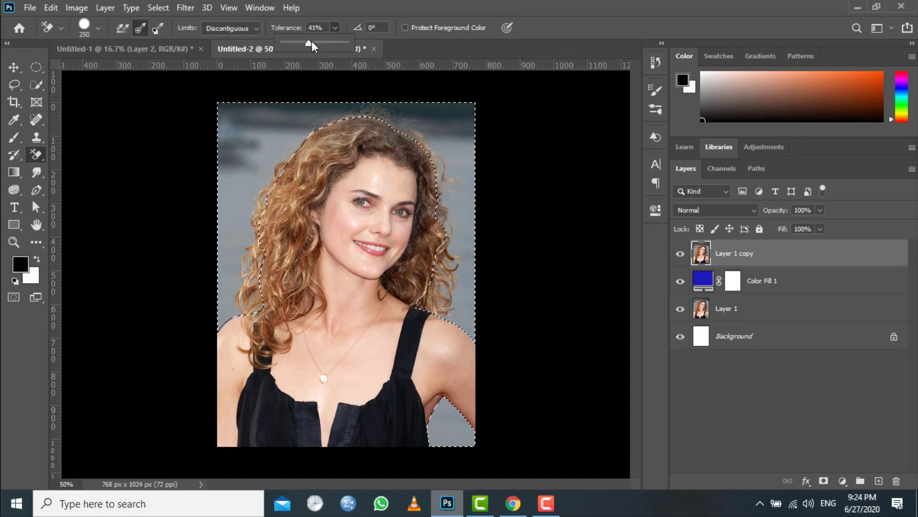
pyautogui.click(249, 133)
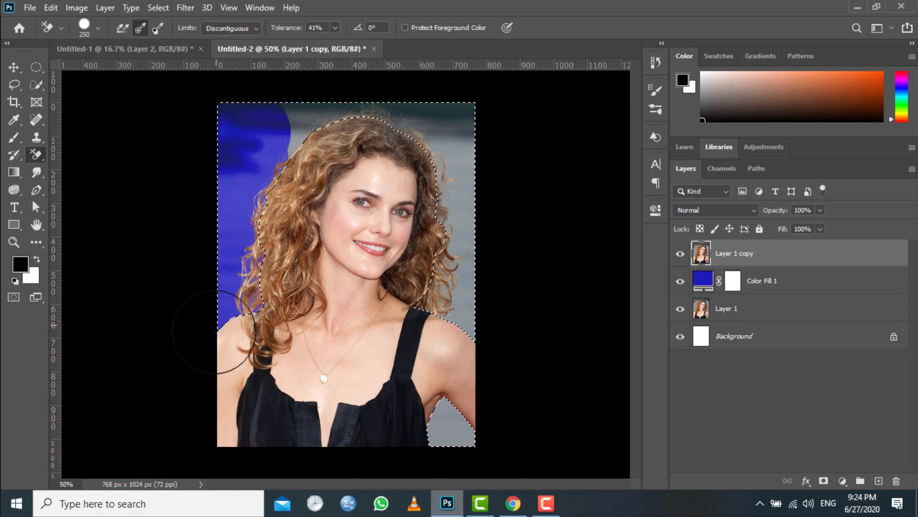
pyautogui.moveTo(248, 183)
pyautogui.mouseDown()
pyautogui.moveTo(259, 147)
pyautogui.moveTo(287, 117)
pyautogui.moveTo(359, 100)
pyautogui.moveTo(402, 96)
pyautogui.moveTo(438, 117)
pyautogui.moveTo(469, 154)
pyautogui.mouseUp()
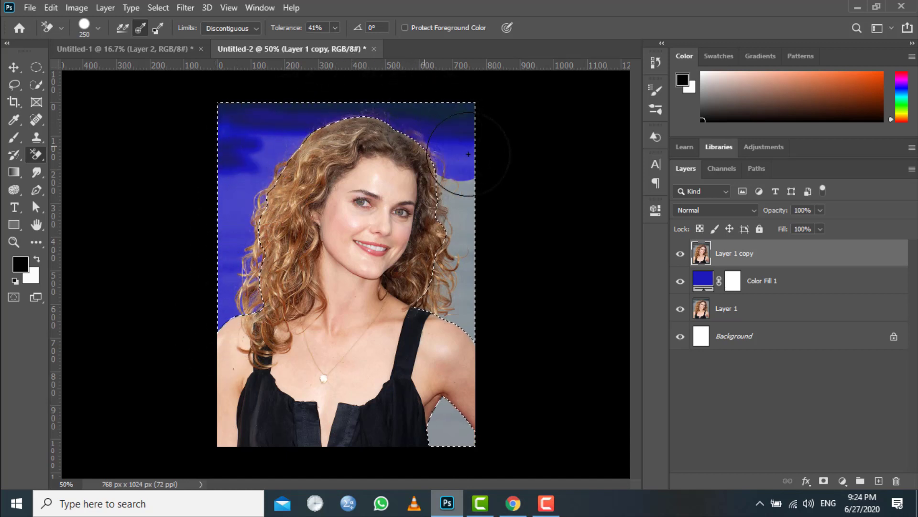
pyautogui.moveTo(464, 281); pyautogui.dragTo(483, 347)
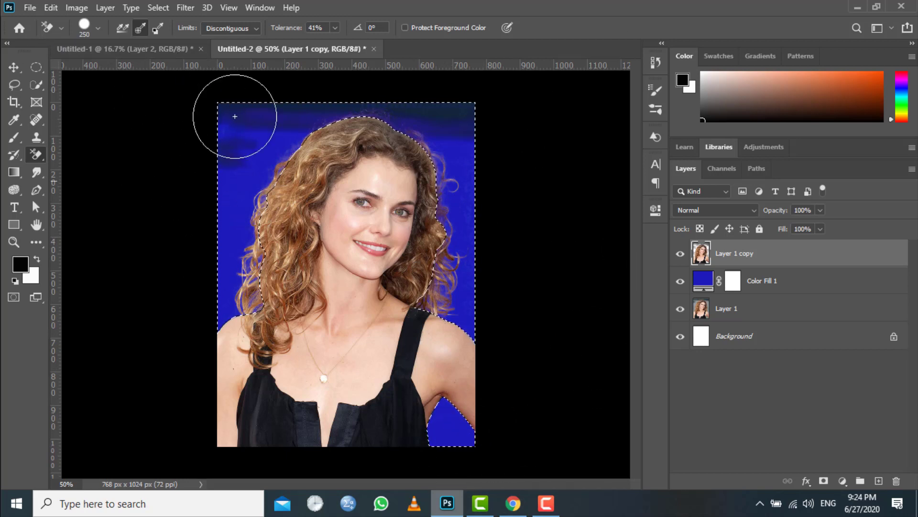
pyautogui.click(167, 9)
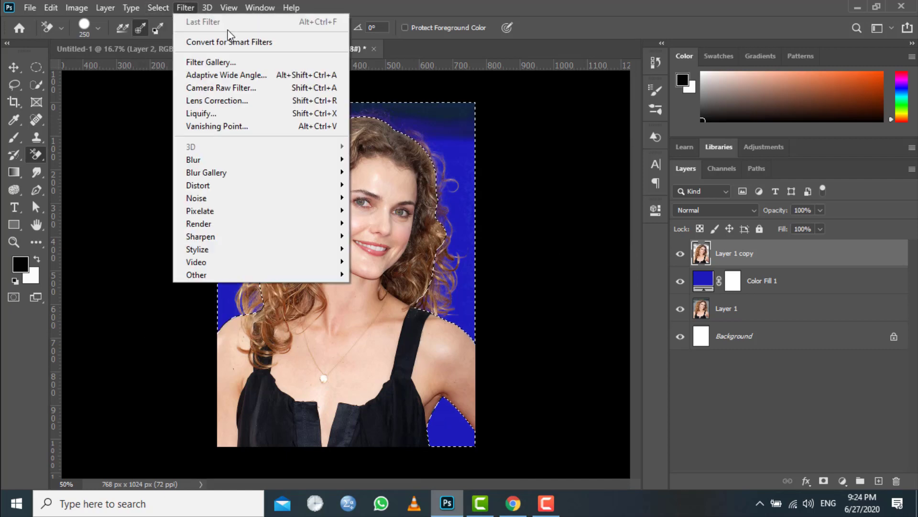
pyautogui.click(163, 34)
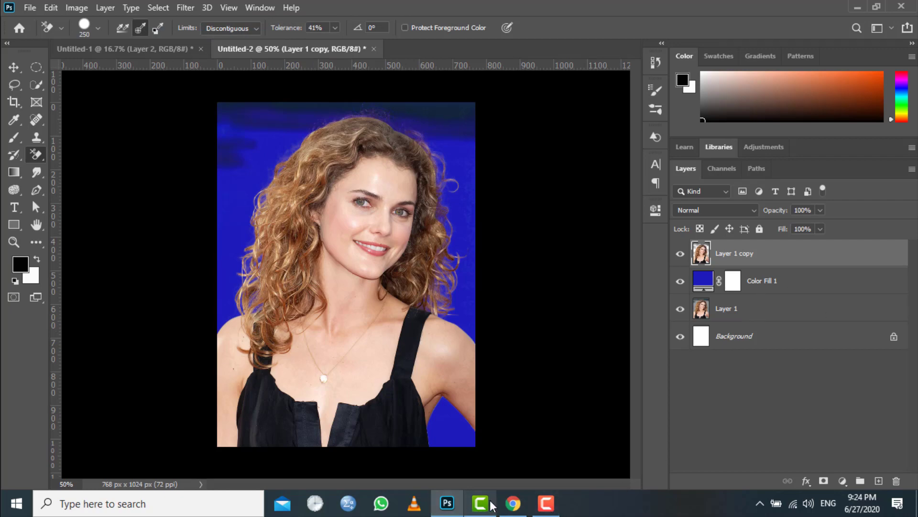
# Step: Switch to Chrome and copy the WallpaperAccess blue sky image from the blue sky with clouds search results
pyautogui.click(512, 502)
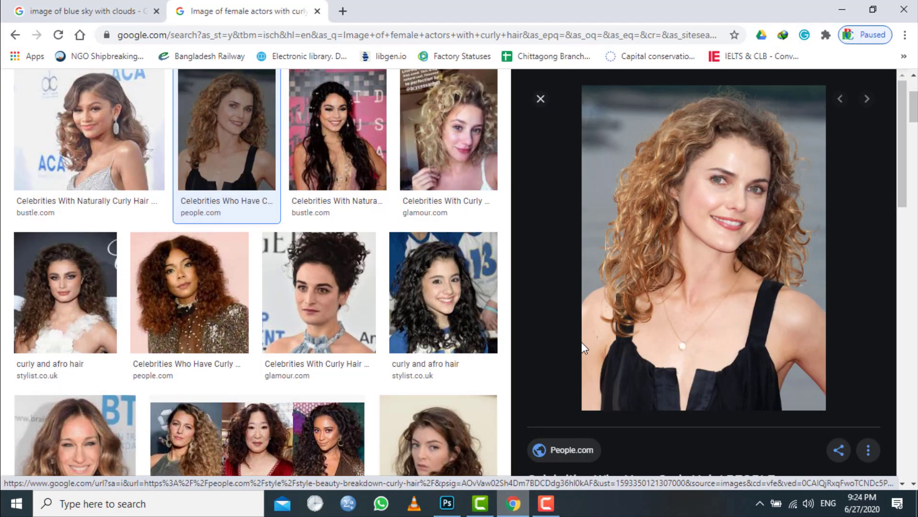
pyautogui.click(101, 11)
pyautogui.rightClick(616, 163)
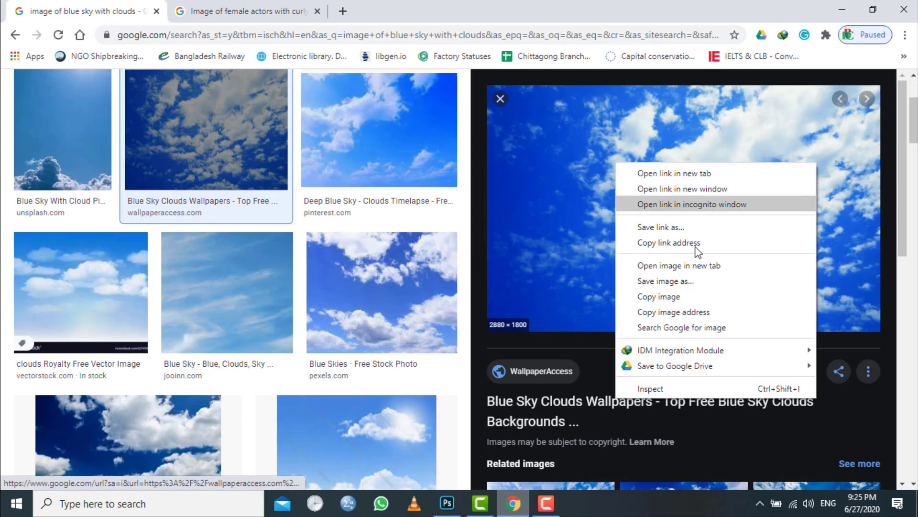
pyautogui.click(677, 296)
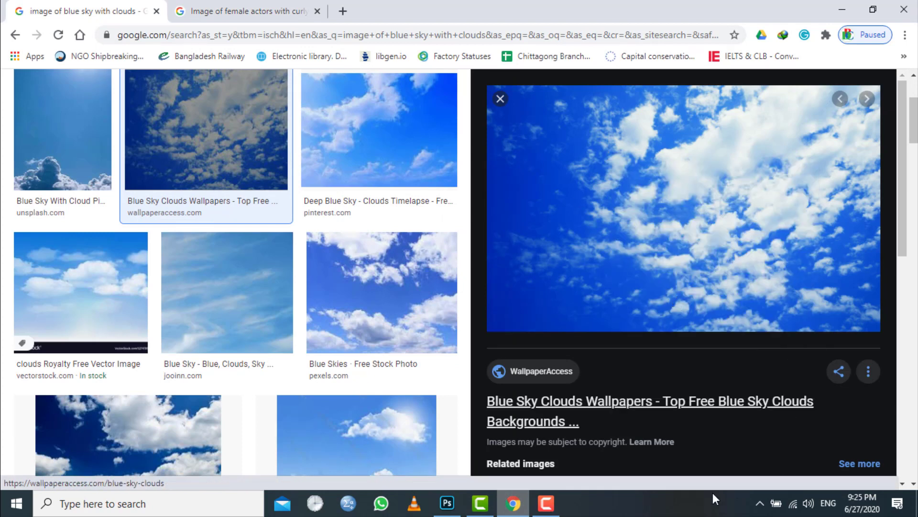
# Step: Return to Photoshop, paste the sky image into Untitled-2 and move its layer directly below Layer 1 copy
pyautogui.click(448, 504)
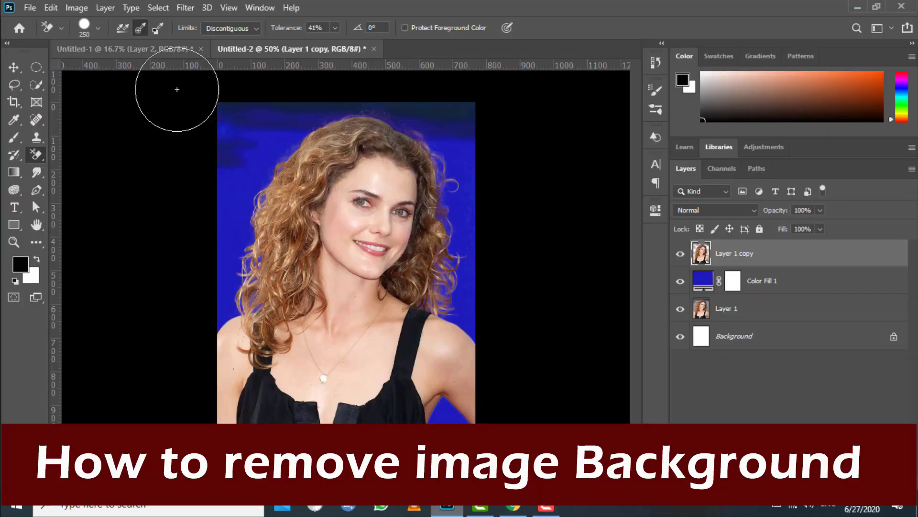
pyautogui.click(52, 7)
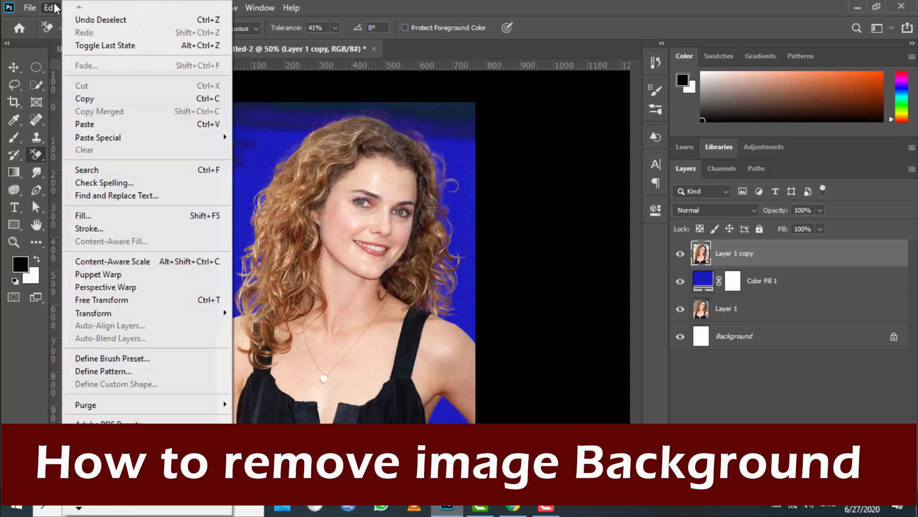
pyautogui.click(85, 125)
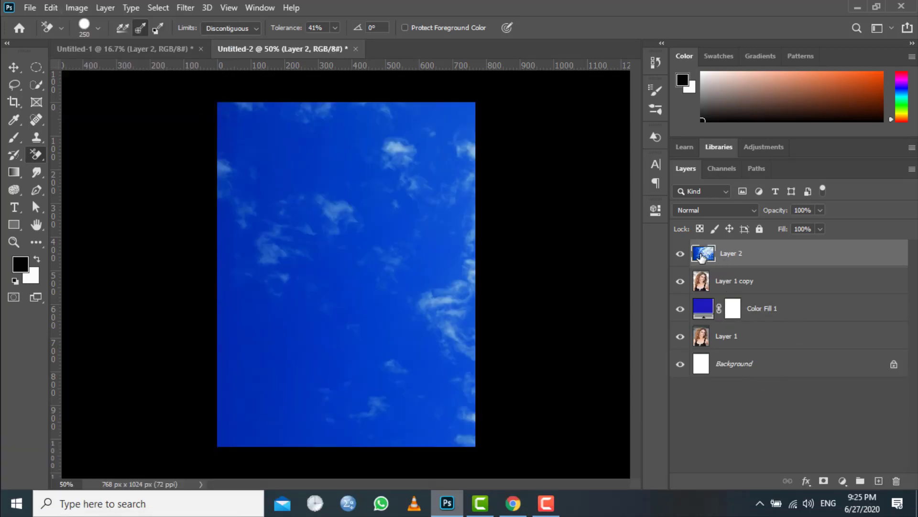
pyautogui.moveTo(701, 257); pyautogui.dragTo(701, 293)
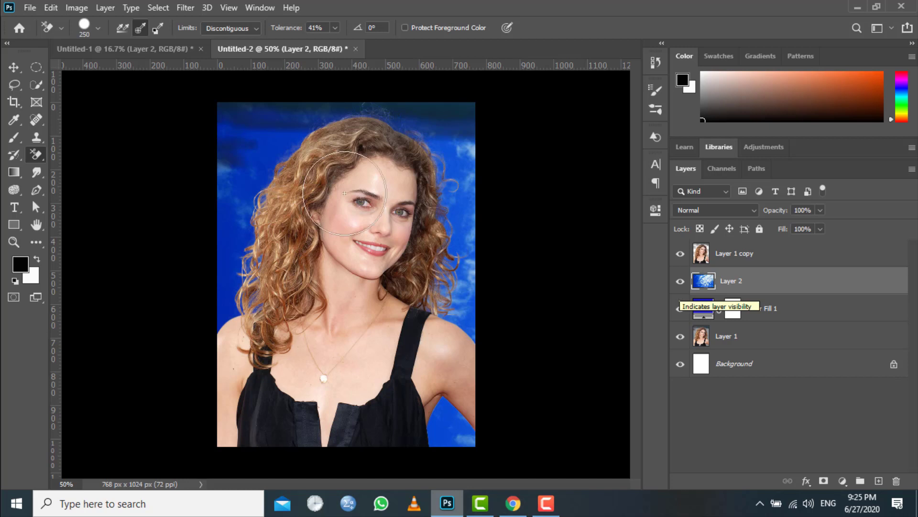
pyautogui.click(14, 68)
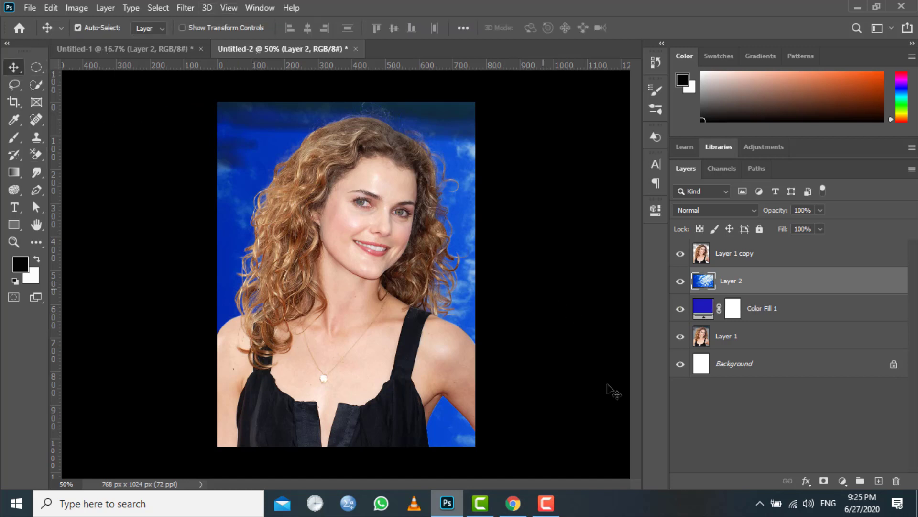
# Step: Switch to Chrome and copy the stylist.co.uk portrait of the woman in the white floral dress from the curly hair search results
pyautogui.click(513, 502)
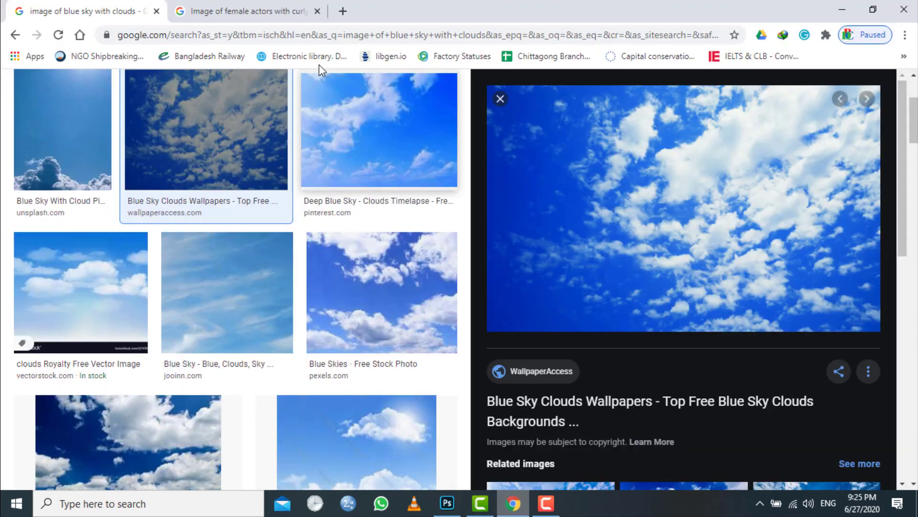
pyautogui.click(221, 10)
pyautogui.scroll(-1, 329, 313)
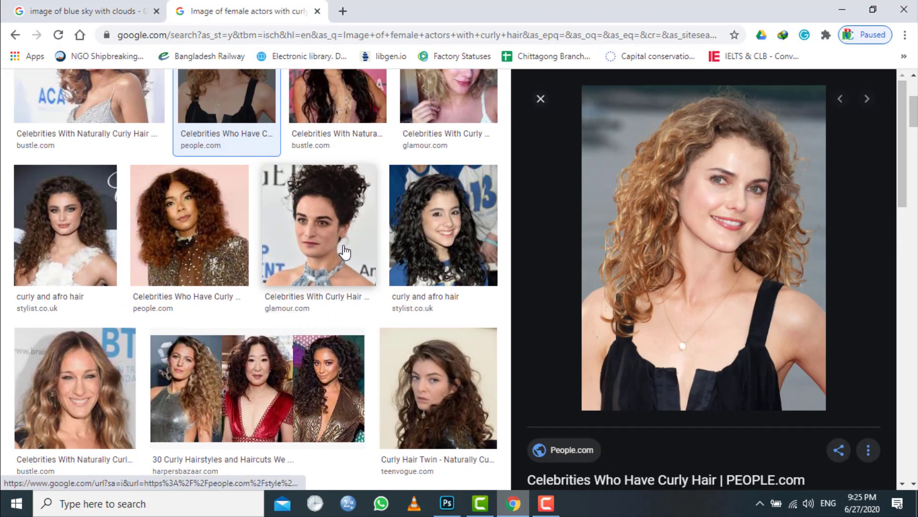
pyautogui.click(50, 269)
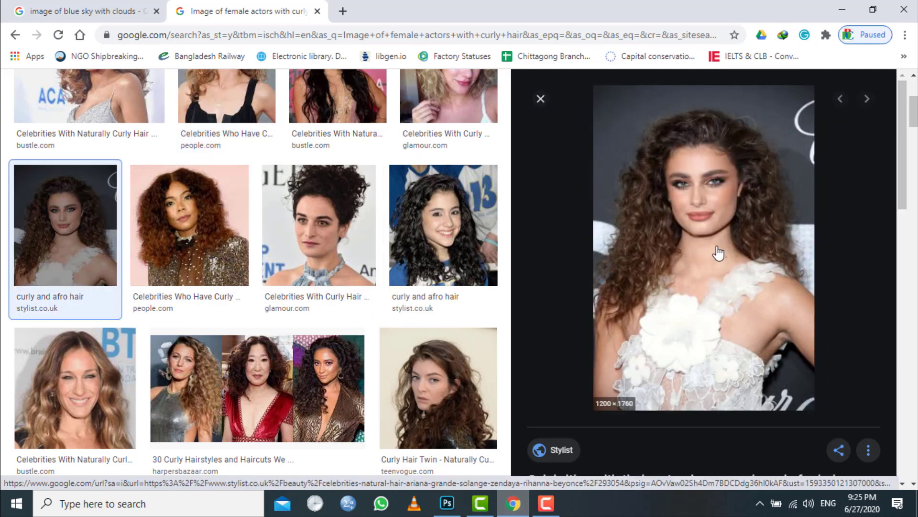
pyautogui.rightClick(718, 247)
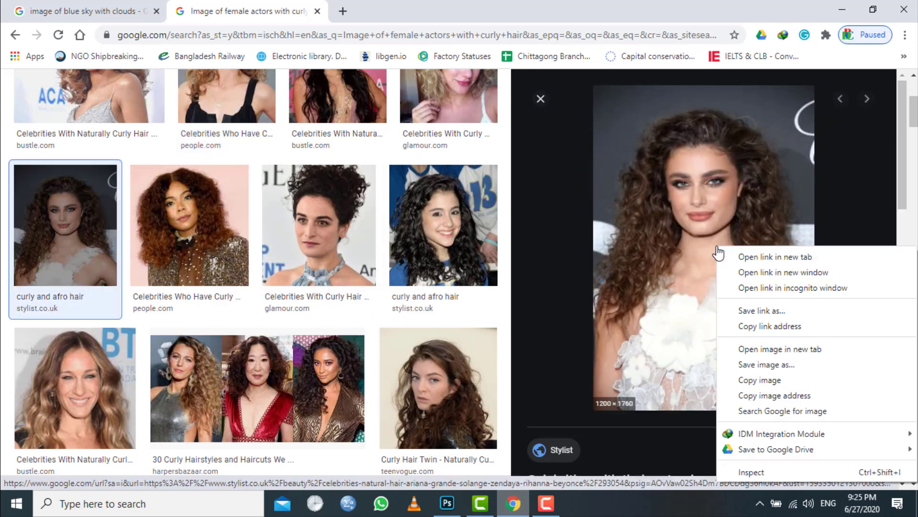
pyautogui.click(766, 380)
# Step: Switch to Photoshop, create a new 1200 x 1760 px document and paste the copied portrait into it
pyautogui.click(447, 503)
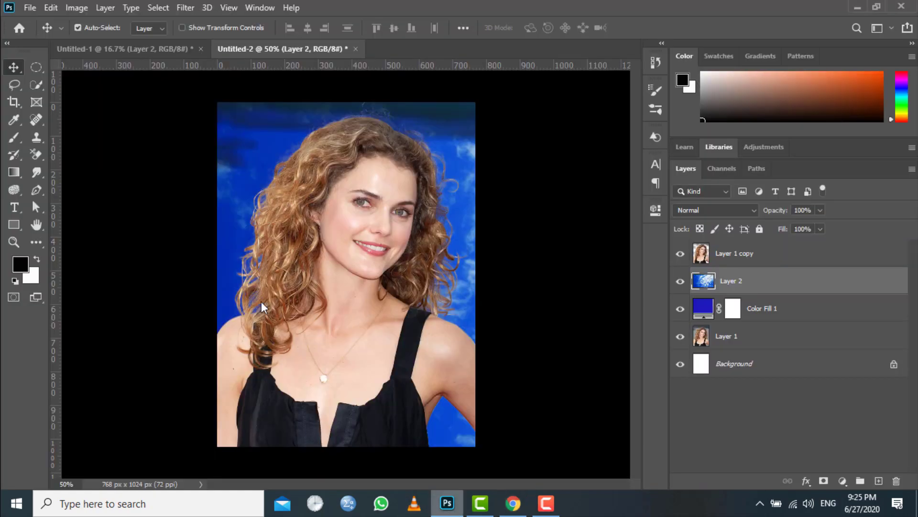
pyautogui.click(33, 5)
pyautogui.click(37, 19)
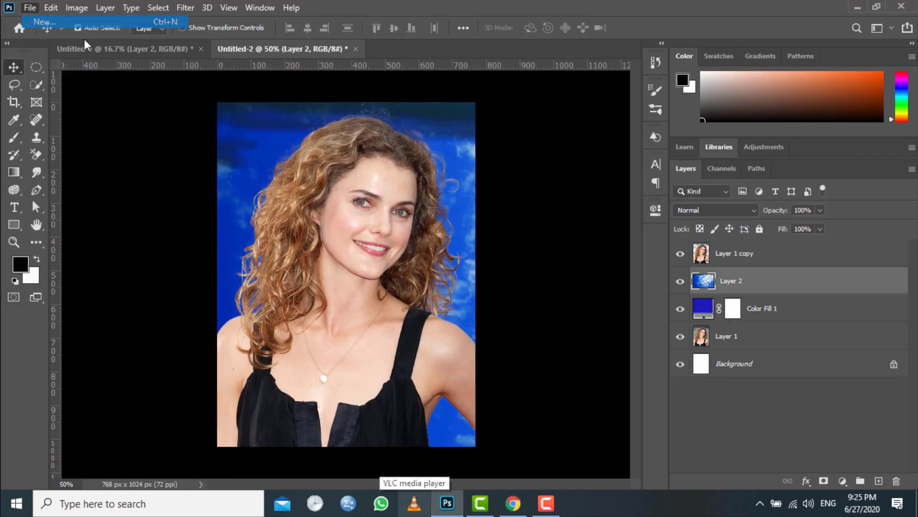
pyautogui.click(851, 176)
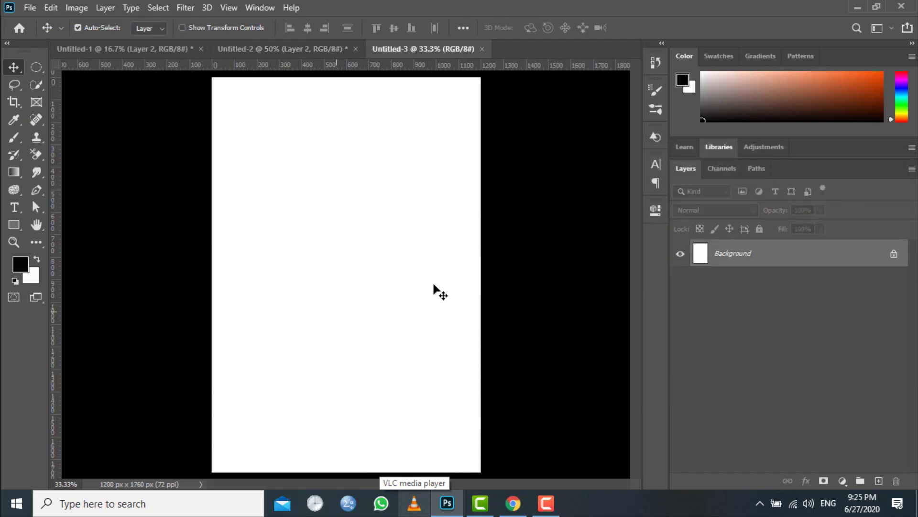
pyautogui.click(50, 7)
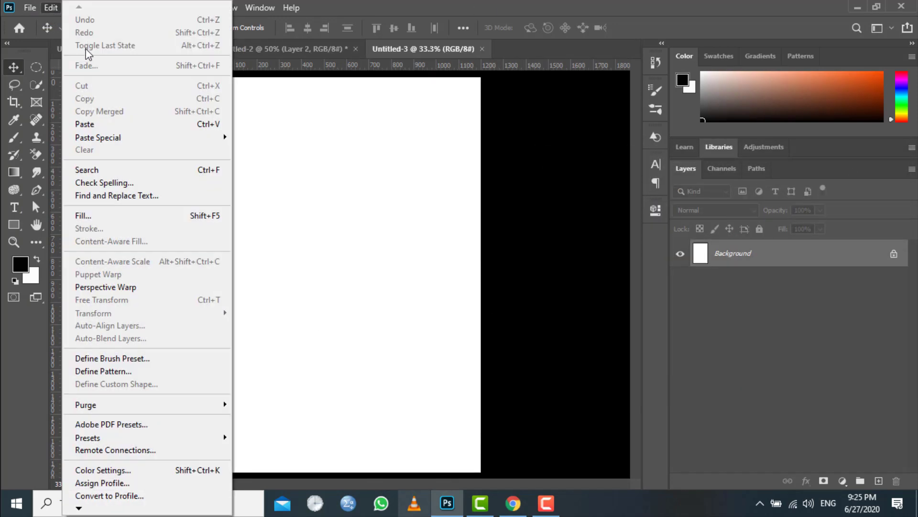
pyautogui.click(84, 123)
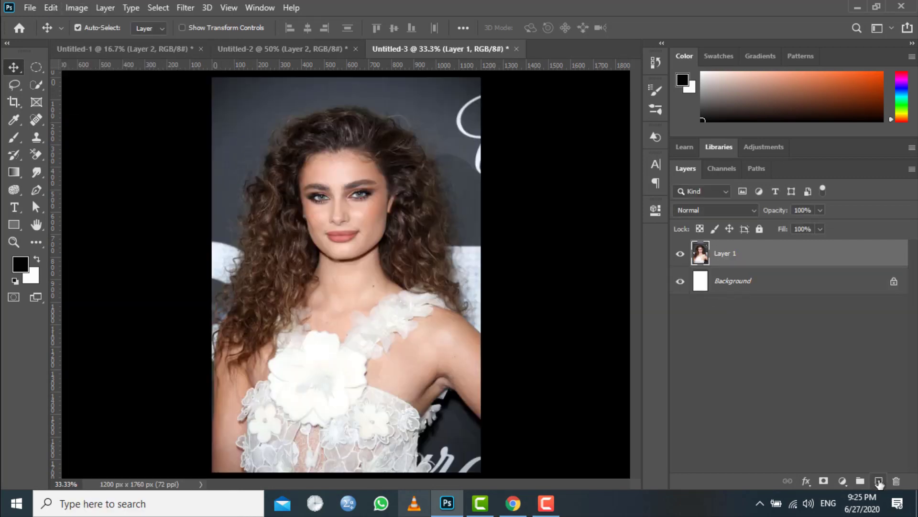
# Step: Duplicate Layer 1 as Layer 1 copy within the Untitled-3 document
pyautogui.rightClick(723, 260)
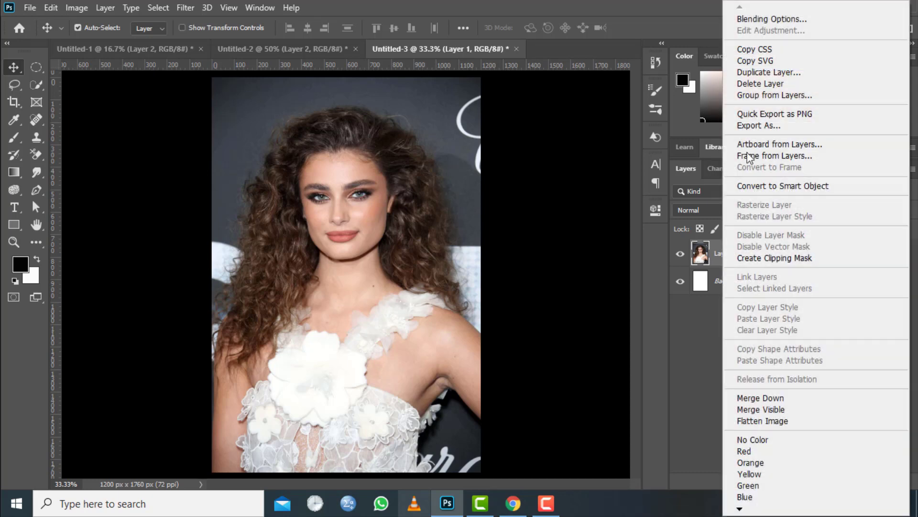
pyautogui.click(763, 72)
pyautogui.click(572, 126)
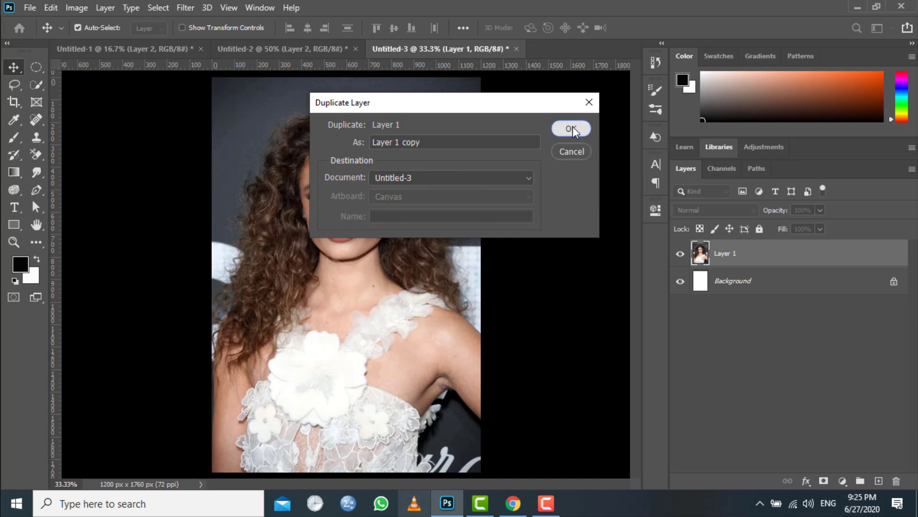
# Step: Add a green Solid Color fill layer (#0a900d) between Layer 1 and Layer 1 copy
pyautogui.click(738, 286)
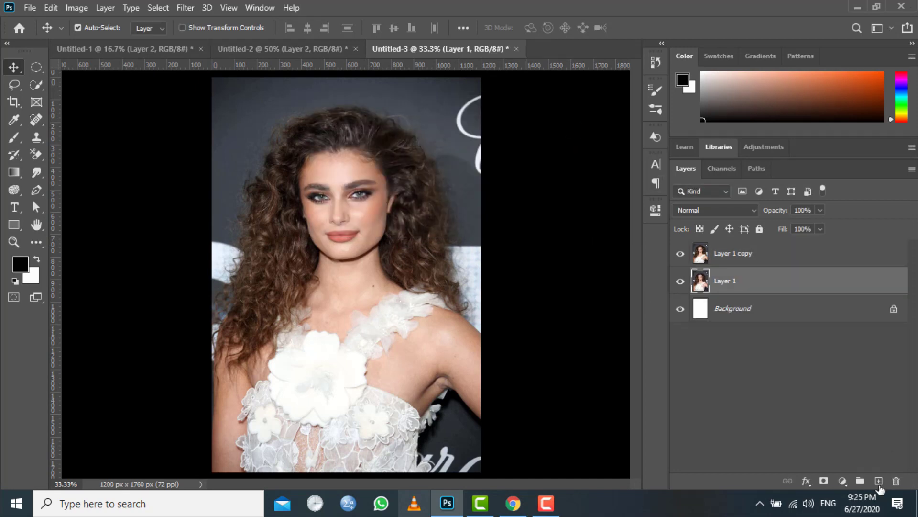
pyautogui.click(842, 481)
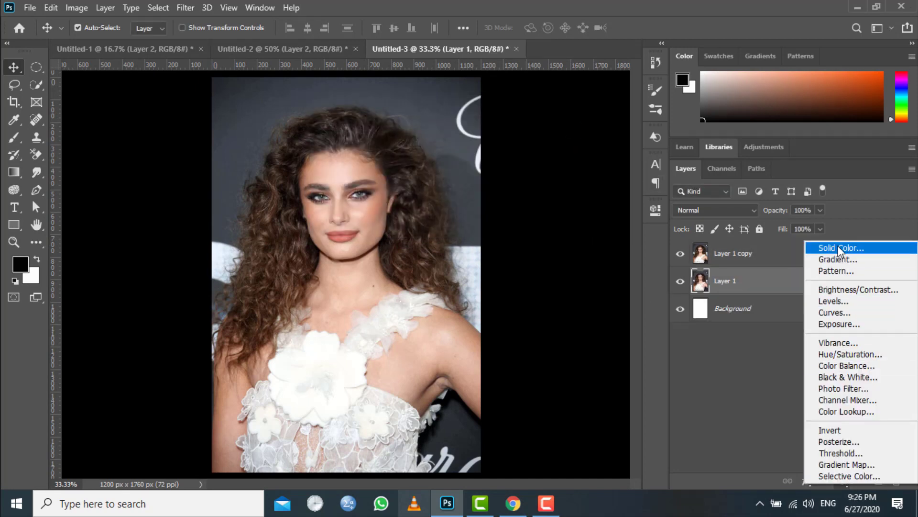
pyautogui.click(820, 248)
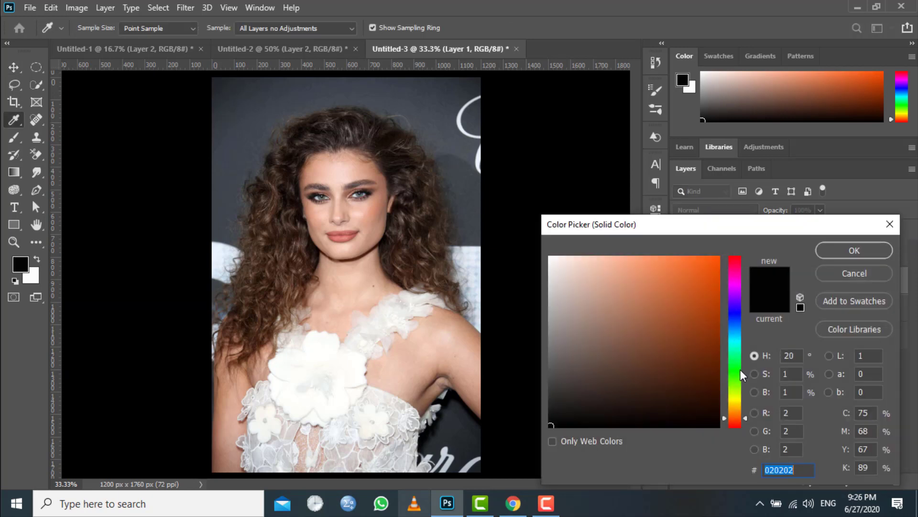
pyautogui.click(736, 370)
pyautogui.click(709, 331)
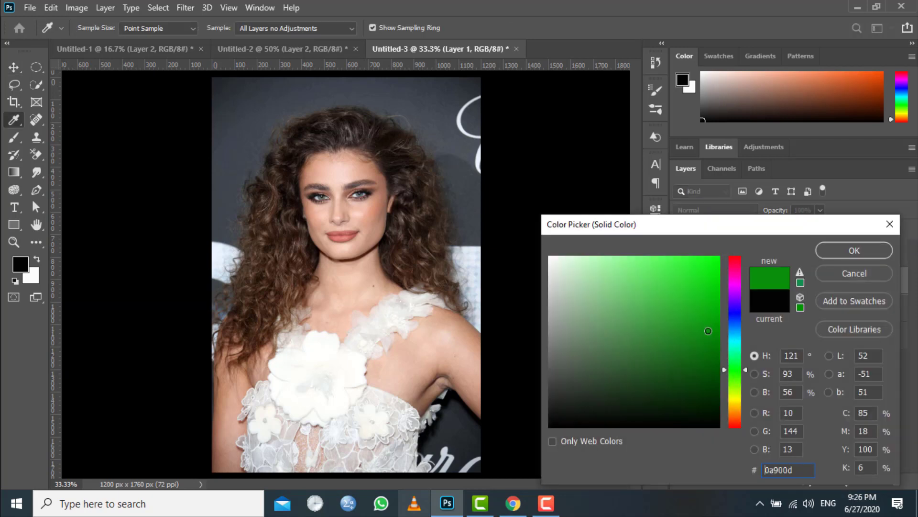
pyautogui.click(830, 251)
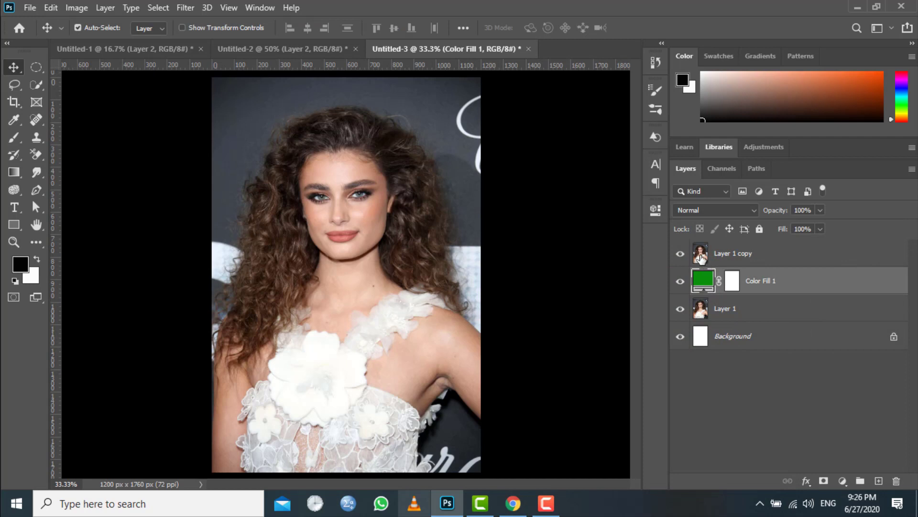
# Step: On Layer 1 copy, start a Pen tool path at the photo's left edge and trace up the arm to the lowest curls
pyautogui.click(700, 257)
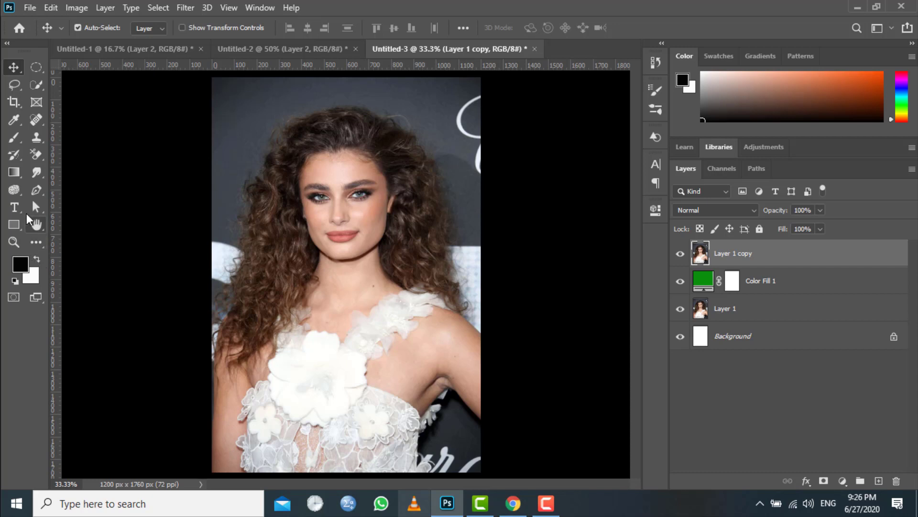
pyautogui.click(36, 189)
pyautogui.click(88, 187)
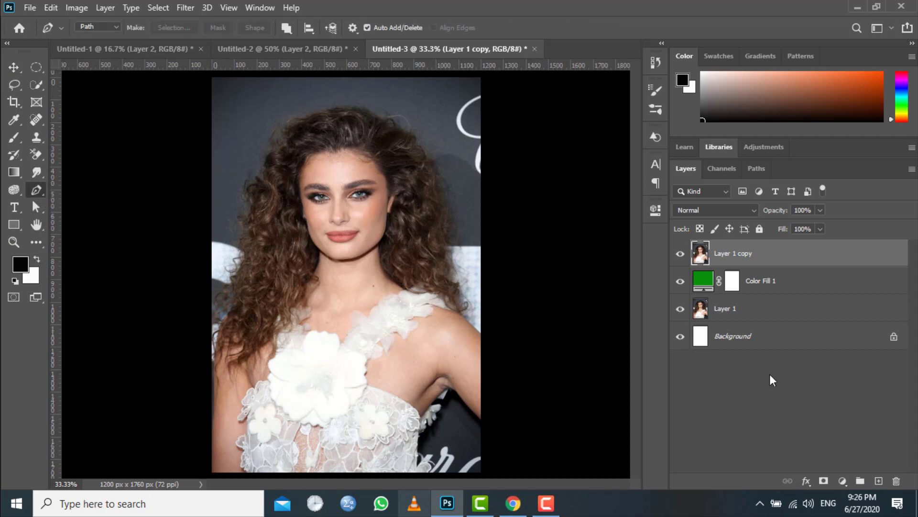
pyautogui.hotkey('ctrl', '+')
pyautogui.hotkey('ctrl', '+')
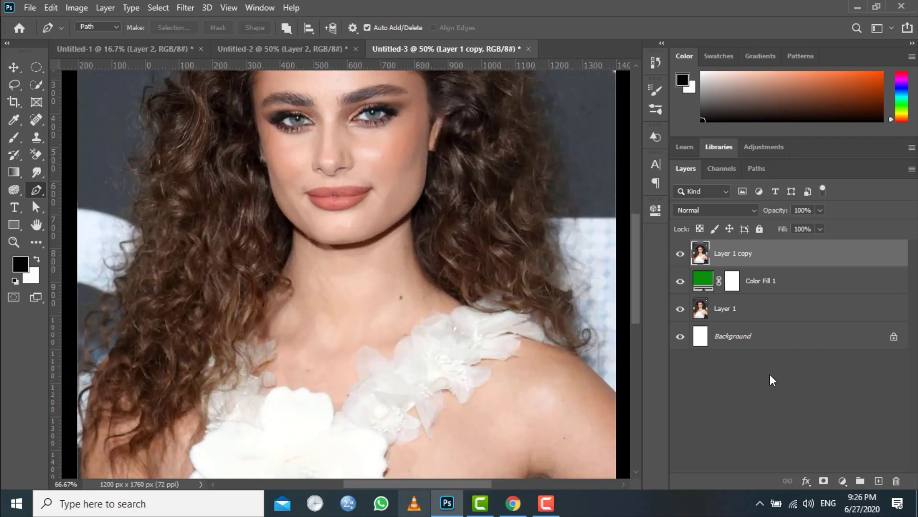
pyautogui.scroll(-10, 324, 246)
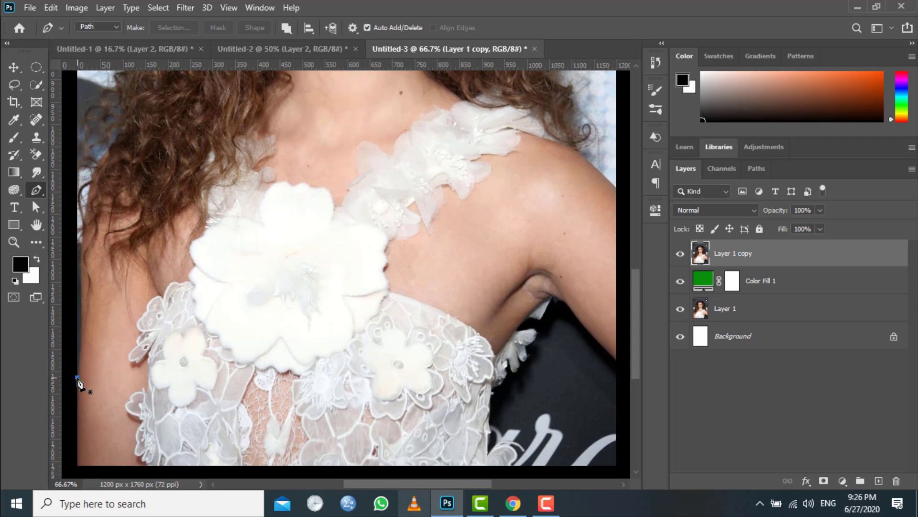
pyautogui.click(77, 378)
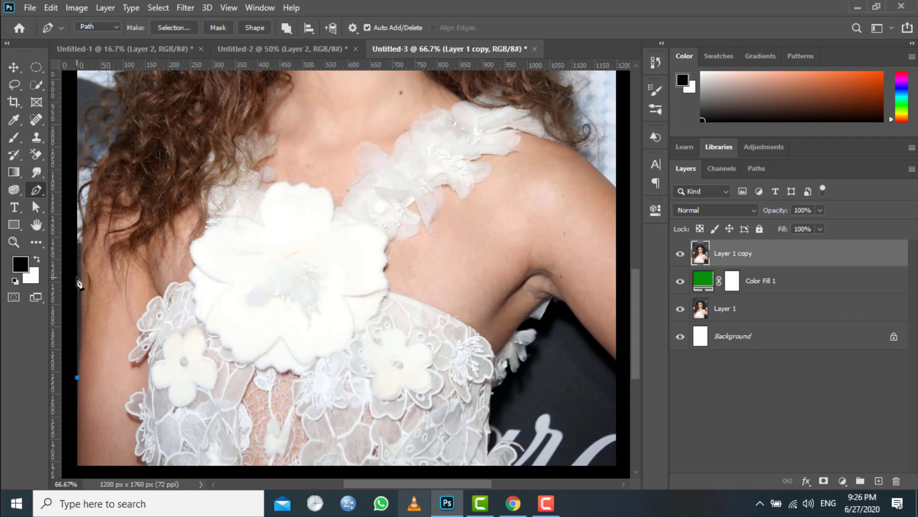
pyautogui.click(81, 244)
pyautogui.moveTo(81, 232); pyautogui.dragTo(82, 222)
pyautogui.moveTo(114, 159); pyautogui.dragTo(132, 154)
pyautogui.click(110, 153)
# Step: Continue the path with short segments up the left side of the hair, just inside the curls, to mouth level
pyautogui.scroll(1, 138, 179)
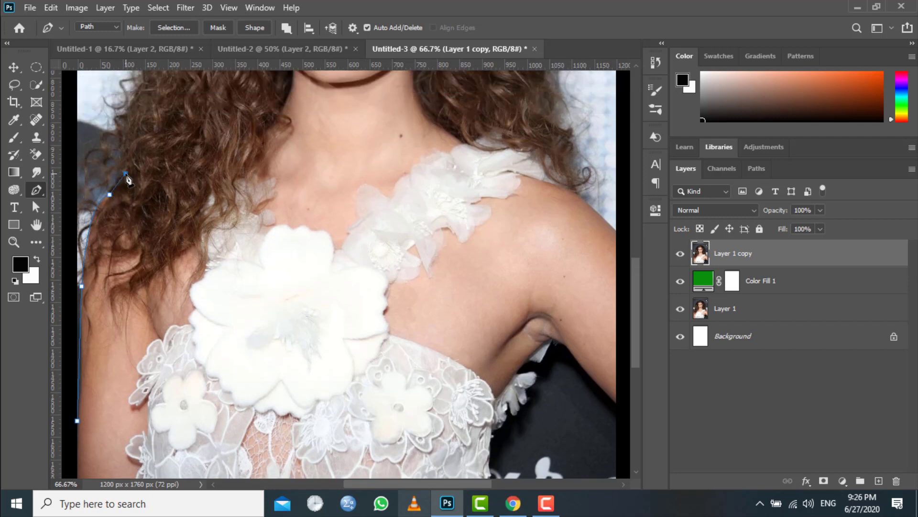
pyautogui.scroll(1, 131, 184)
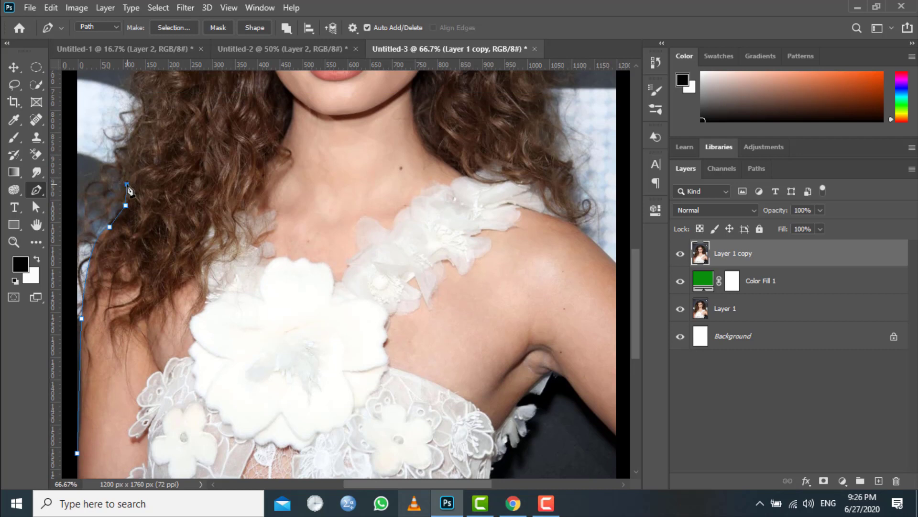
pyautogui.scroll(1, 130, 192)
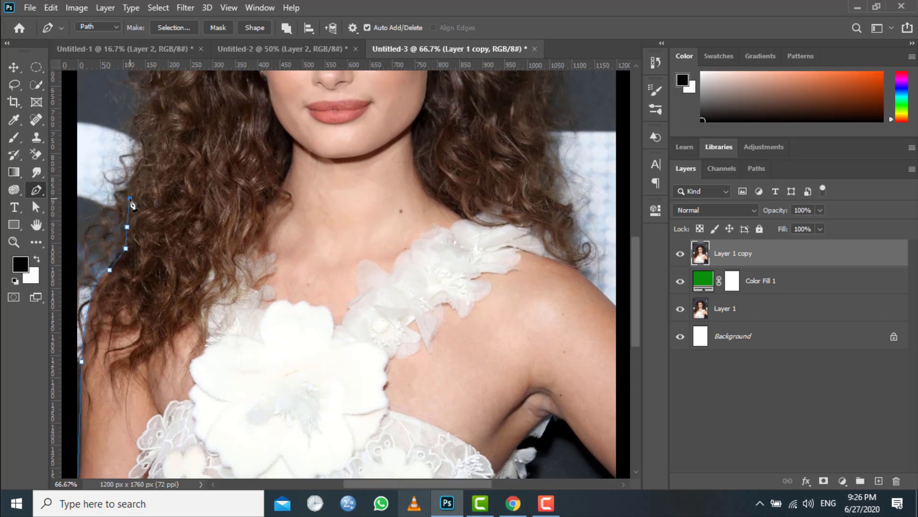
pyautogui.click(134, 173)
pyautogui.click(145, 154)
pyautogui.click(152, 137)
pyautogui.scroll(1, 152, 162)
pyautogui.click(153, 141)
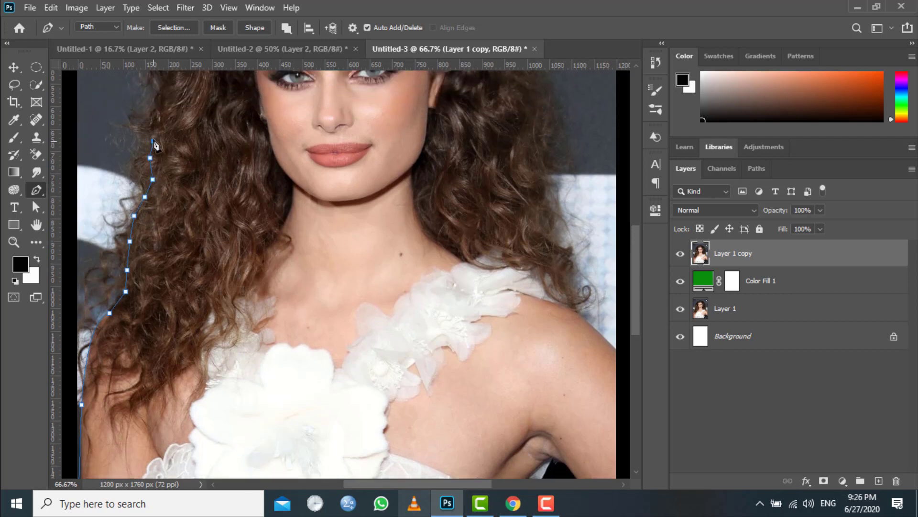
# Step: Extend the path up the left hair edge from mouth level to the height of the forehead
pyautogui.click(155, 129)
pyautogui.scroll(1, 163, 129)
pyautogui.click(162, 125)
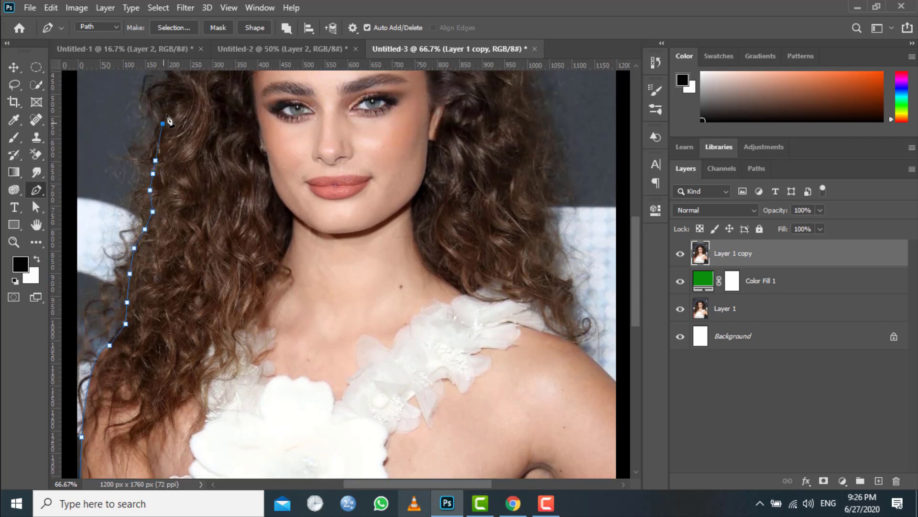
pyautogui.click(167, 105)
pyautogui.scroll(1, 181, 125)
pyautogui.click(178, 115)
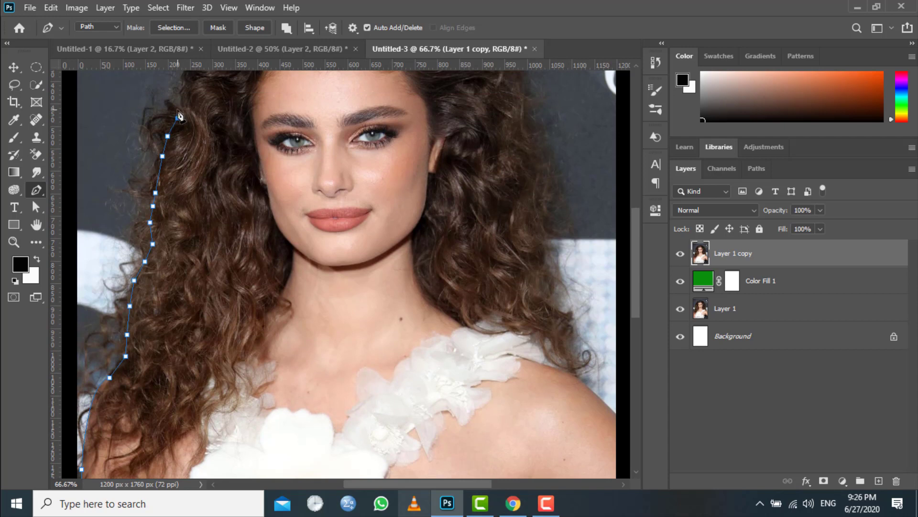
pyautogui.click(184, 83)
# Step: Curve the path over the crown of the head and down to the upper right side of the hair
pyautogui.scroll(2, 191, 134)
pyautogui.moveTo(222, 89); pyautogui.dragTo(250, 86)
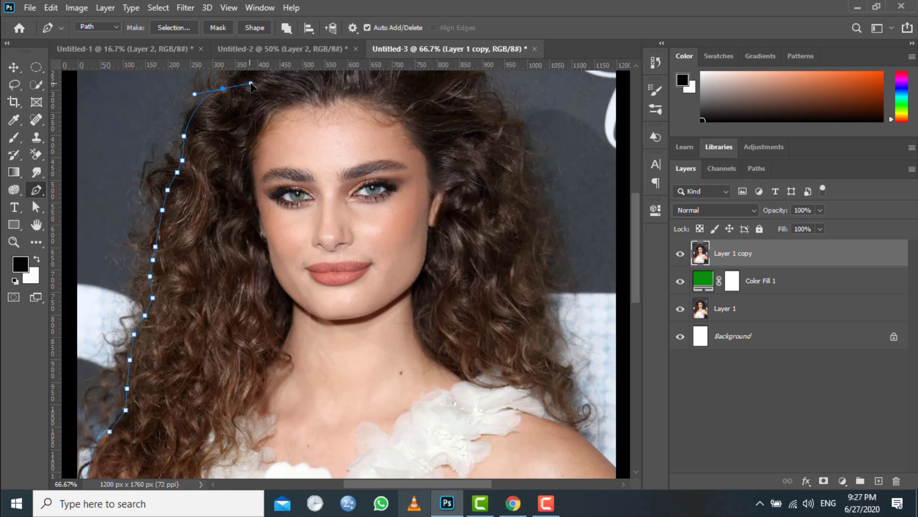
pyautogui.scroll(3, 250, 118)
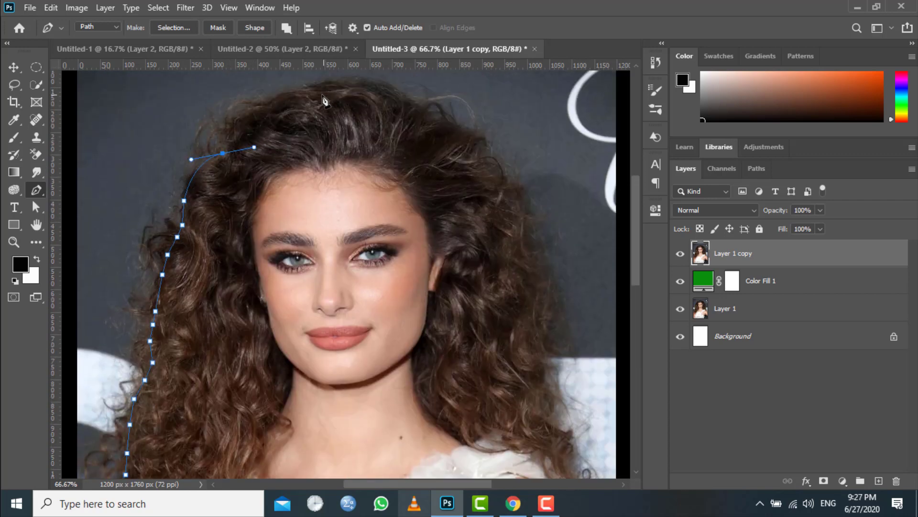
pyautogui.click(225, 156)
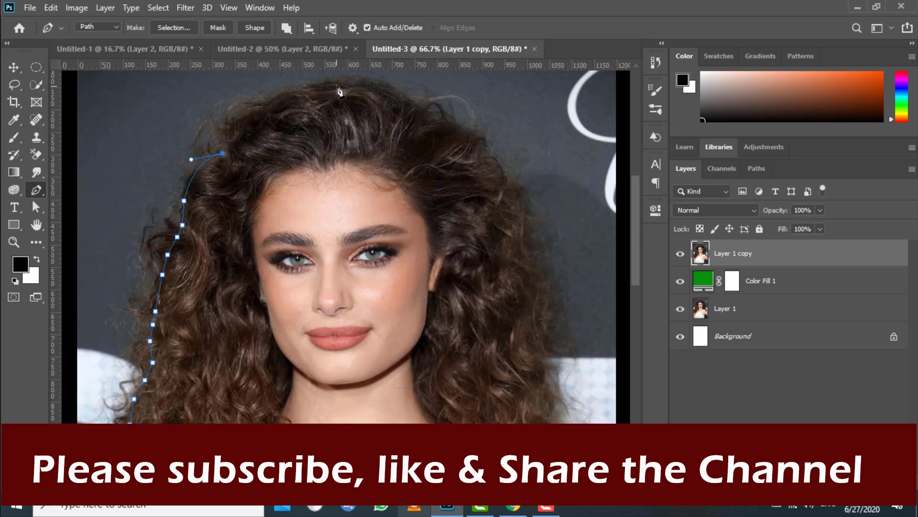
pyautogui.moveTo(337, 84); pyautogui.dragTo(412, 92)
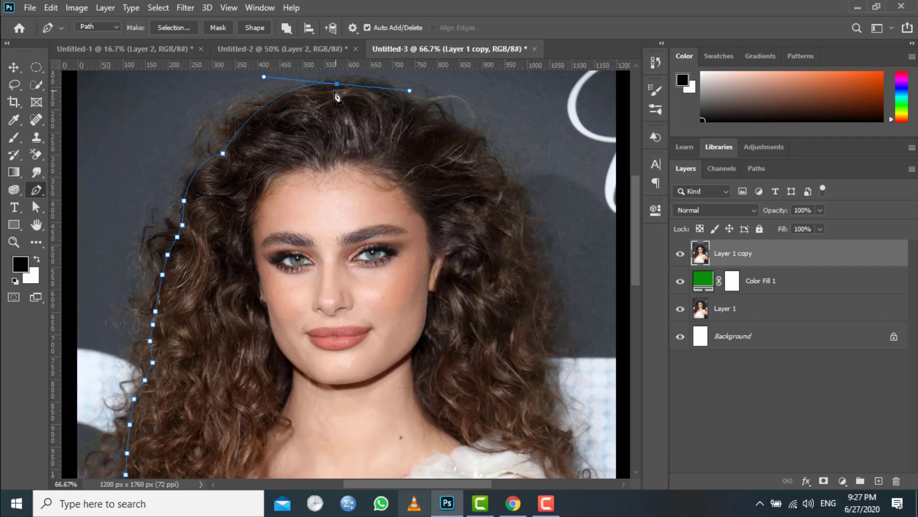
pyautogui.hotkey('ctrl', 'z')
pyautogui.moveTo(432, 113); pyautogui.dragTo(453, 141)
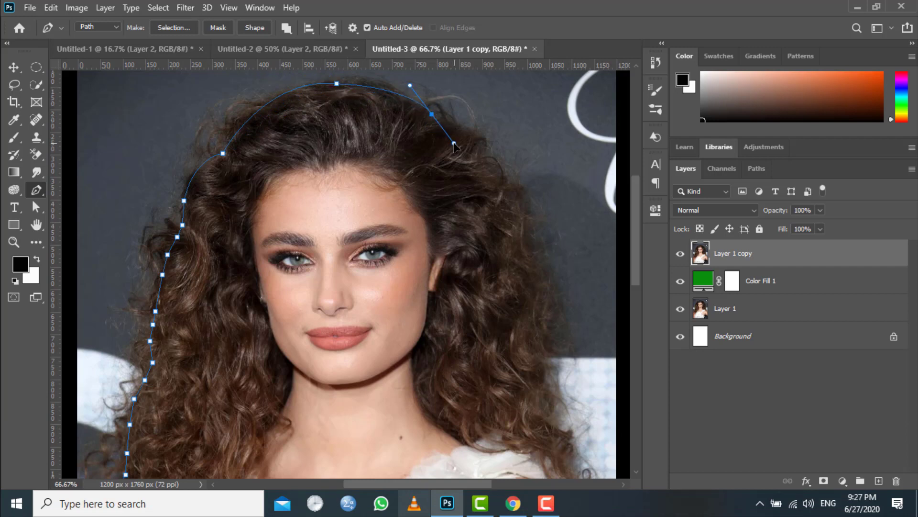
pyautogui.keyDown('alt'); pyautogui.click(432, 114); pyautogui.keyUp('alt')
pyautogui.moveTo(484, 158); pyautogui.dragTo(491, 188)
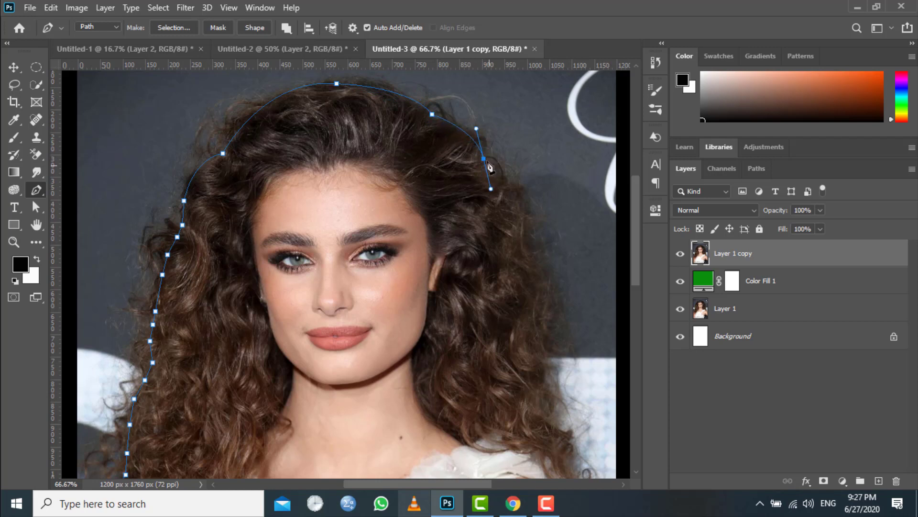
# Step: Trace the path down the right side of the hair, inside the loose curls, to the floral shoulder strap
pyautogui.click(516, 234)
pyautogui.click(525, 272)
pyautogui.click(536, 336)
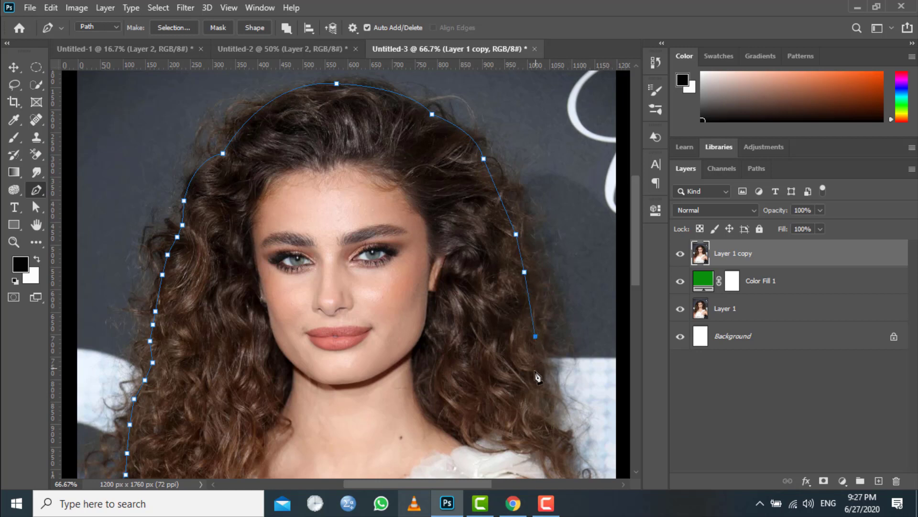
pyautogui.click(536, 372)
pyautogui.scroll(-2, 569, 436)
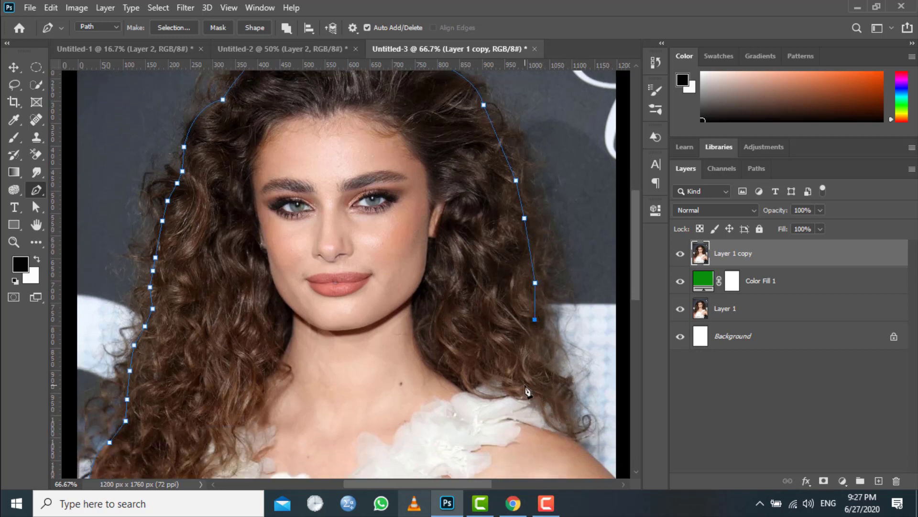
pyautogui.click(529, 380)
pyautogui.click(529, 406)
# Step: Extend the path along the right shoulder to the photo's edge and down to where the arm's lower outline meets it
pyautogui.moveTo(588, 439); pyautogui.dragTo(589, 445)
pyautogui.scroll(-3, 593, 461)
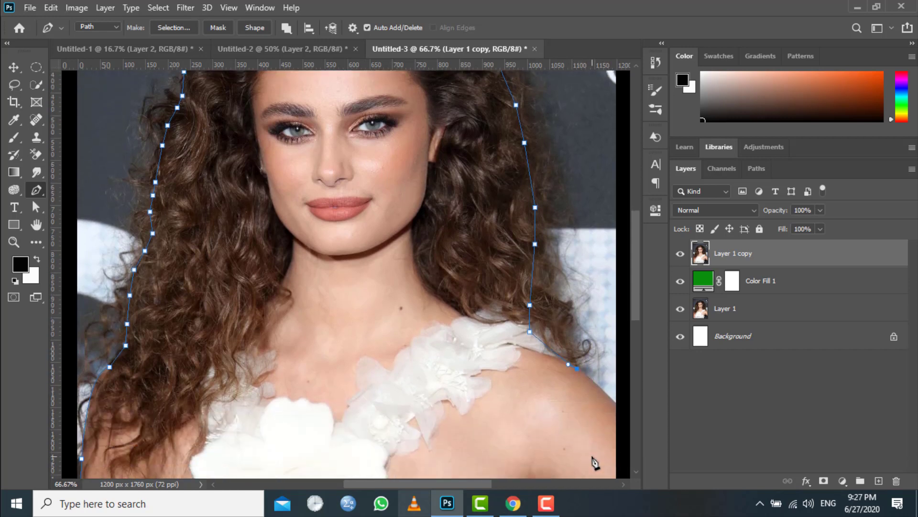
pyautogui.scroll(-1, 593, 462)
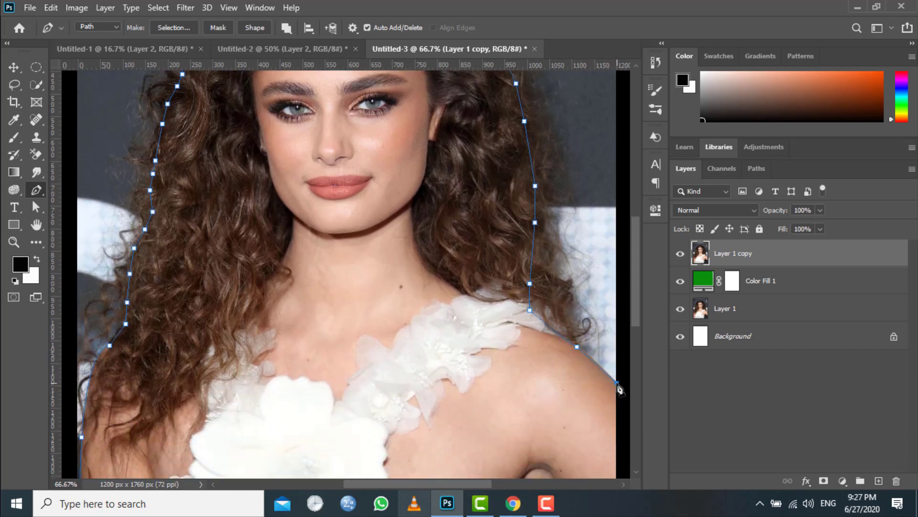
pyautogui.scroll(-4, 620, 404)
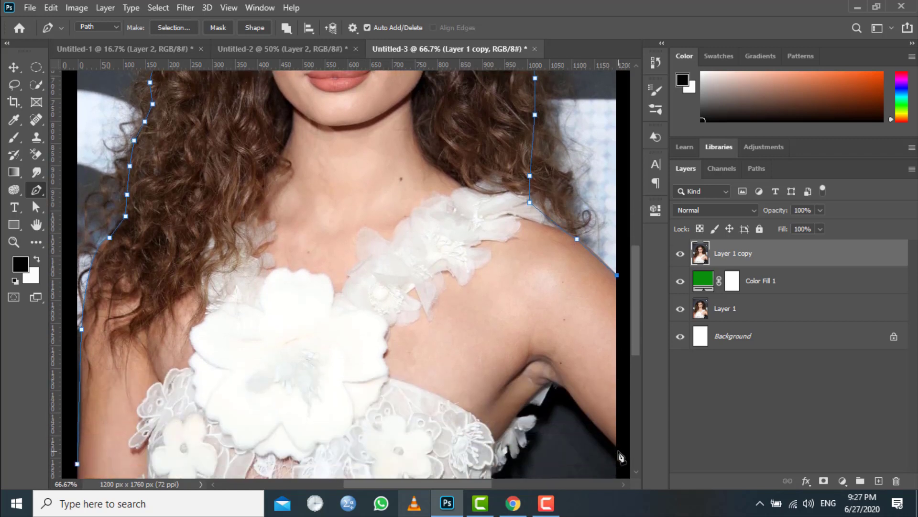
pyautogui.click(617, 446)
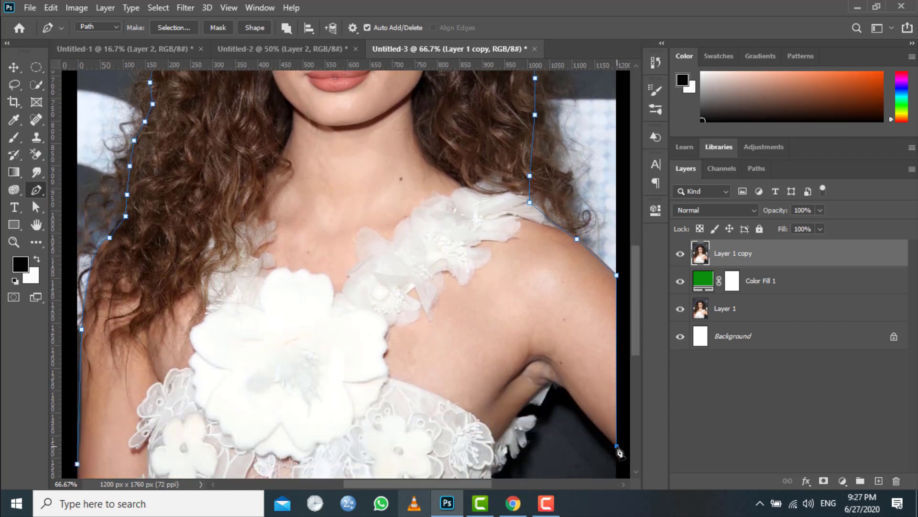
# Step: Trace the path up the underside of the right arm to the armpit and down around the small dress petals
pyautogui.moveTo(549, 381); pyautogui.dragTo(543, 393)
pyautogui.keyDown('alt'); pyautogui.click(548, 381); pyautogui.keyUp('alt')
pyautogui.moveTo(536, 415); pyautogui.dragTo(540, 411)
pyautogui.keyDown('alt'); pyautogui.click(535, 414); pyautogui.keyUp('alt')
pyautogui.moveTo(524, 432); pyautogui.dragTo(510, 436)
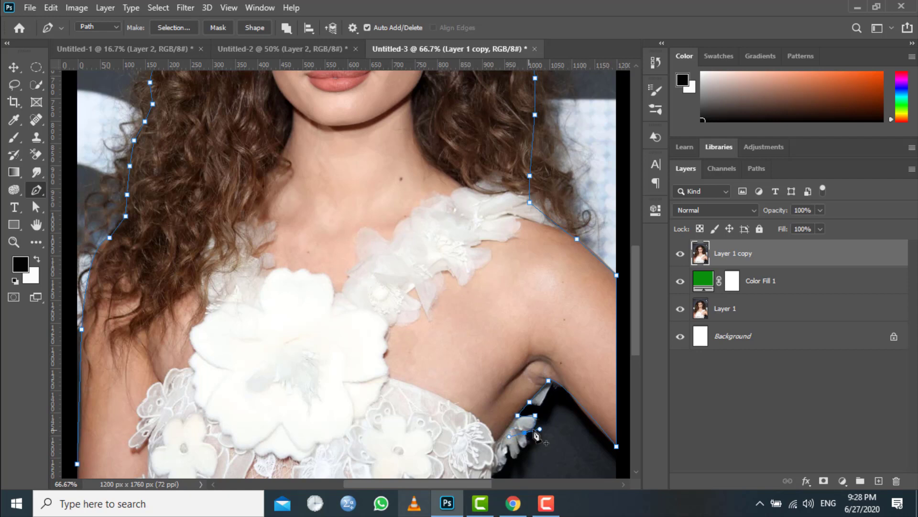
pyautogui.keyDown('alt'); pyautogui.click(525, 432); pyautogui.keyUp('alt')
pyautogui.click(525, 448)
pyautogui.click(511, 463)
pyautogui.click(506, 444)
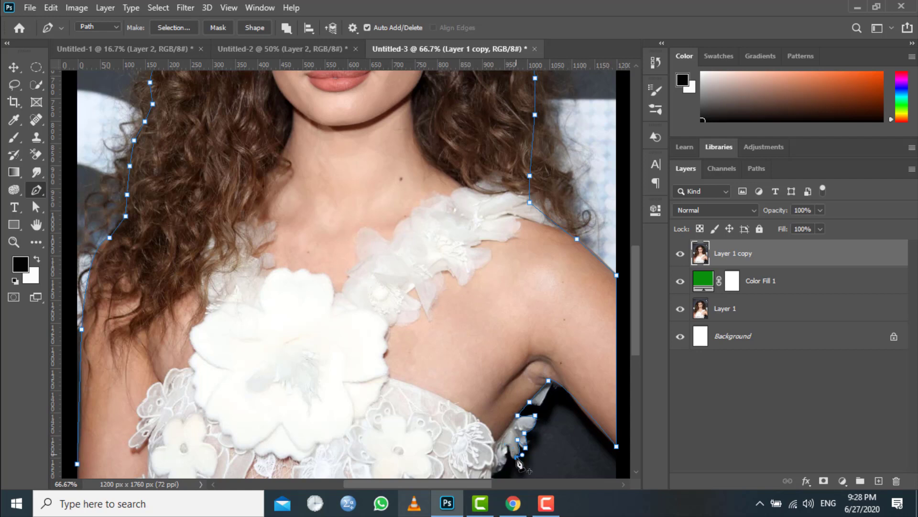
pyautogui.moveTo(507, 445); pyautogui.dragTo(504, 426)
pyautogui.keyDown('alt'); pyautogui.click(508, 447); pyautogui.keyUp('alt')
pyautogui.moveTo(502, 471); pyautogui.dragTo(499, 474)
# Step: Continue the path down the dress's right side and around the lowest lace flower to the photo's bottom edge
pyautogui.hscroll(3, 492, 483)
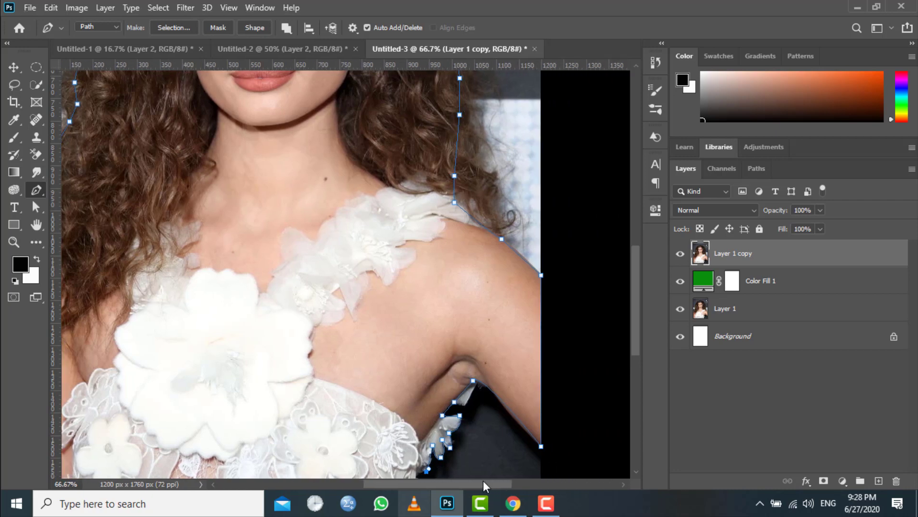
pyautogui.scroll(-2, 473, 478)
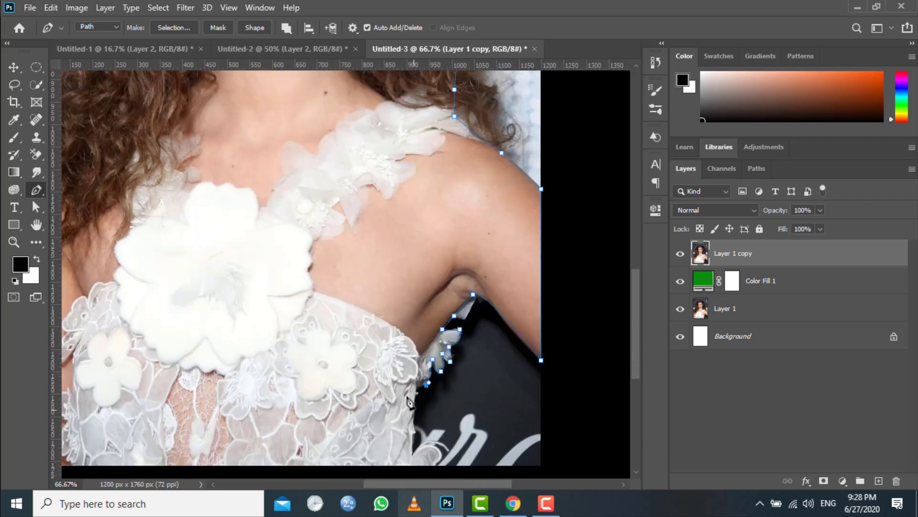
pyautogui.click(416, 385)
pyautogui.scroll(-2, 435, 454)
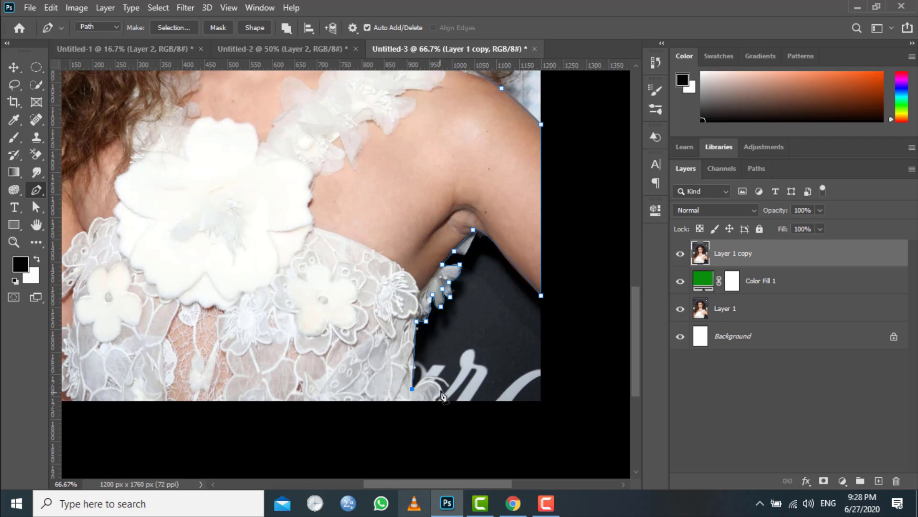
pyautogui.moveTo(440, 388); pyautogui.dragTo(426, 405)
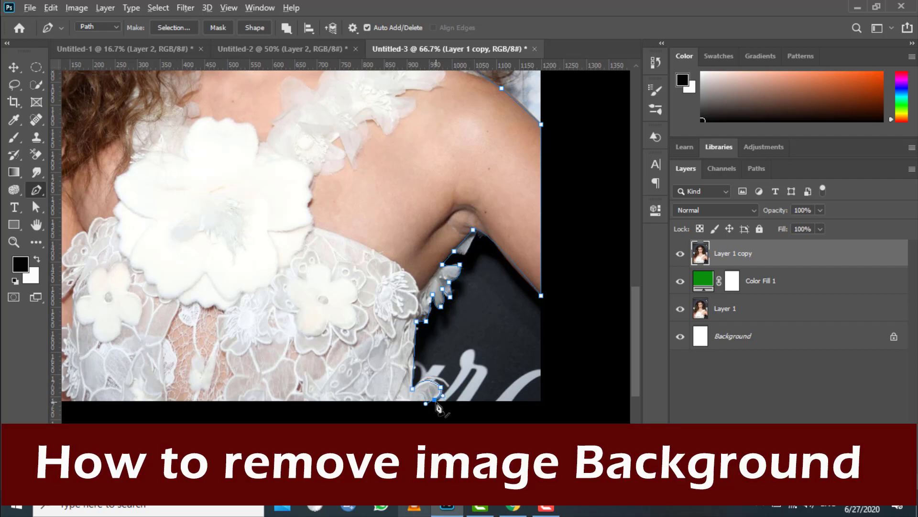
pyautogui.keyDown('alt'); pyautogui.click(434, 399); pyautogui.keyUp('alt')
pyautogui.click(392, 483)
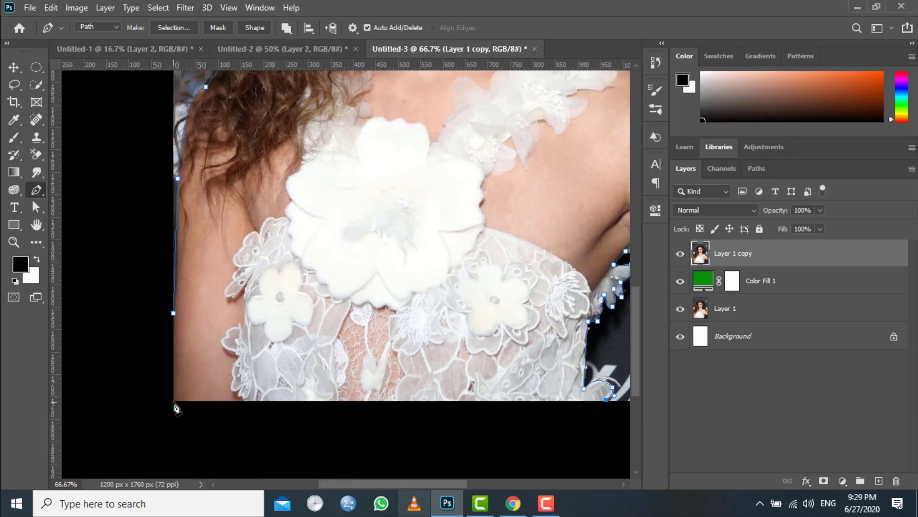
# Step: Close the path around the woman at the photo's lower-left corner and convert it to a new anti-aliased selection with 0.5 px feather
pyautogui.click(174, 401)
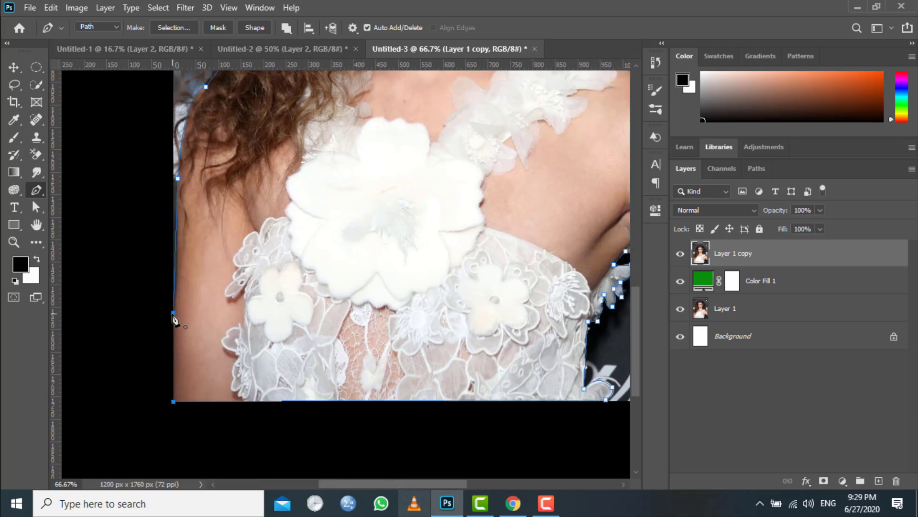
pyautogui.click(174, 314)
pyautogui.rightClick(447, 211)
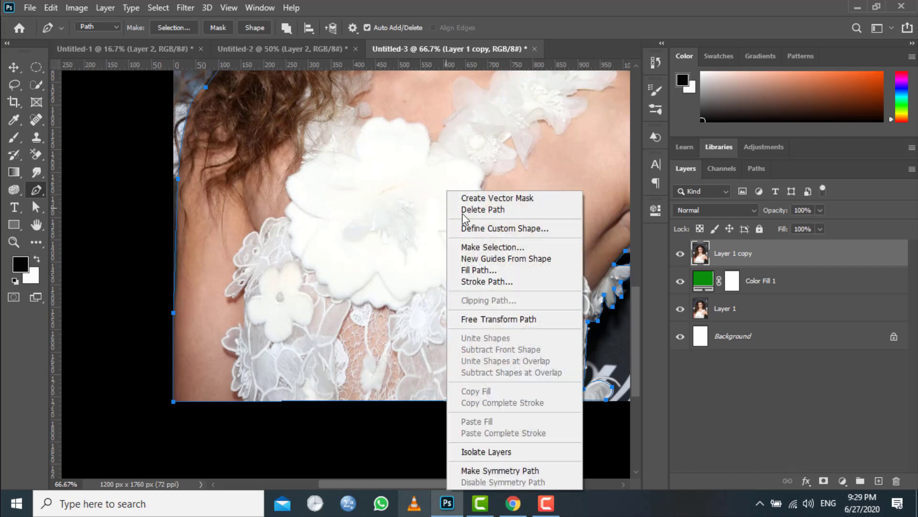
pyautogui.click(492, 248)
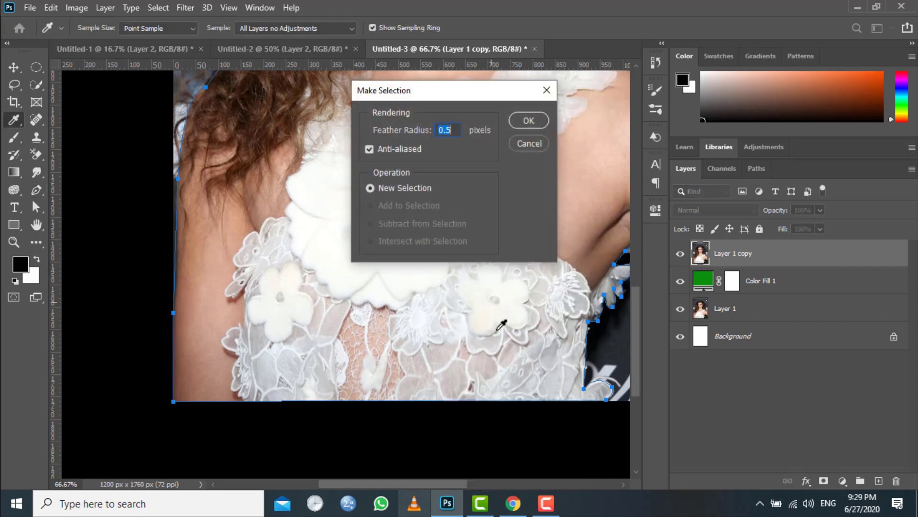
pyautogui.click(526, 121)
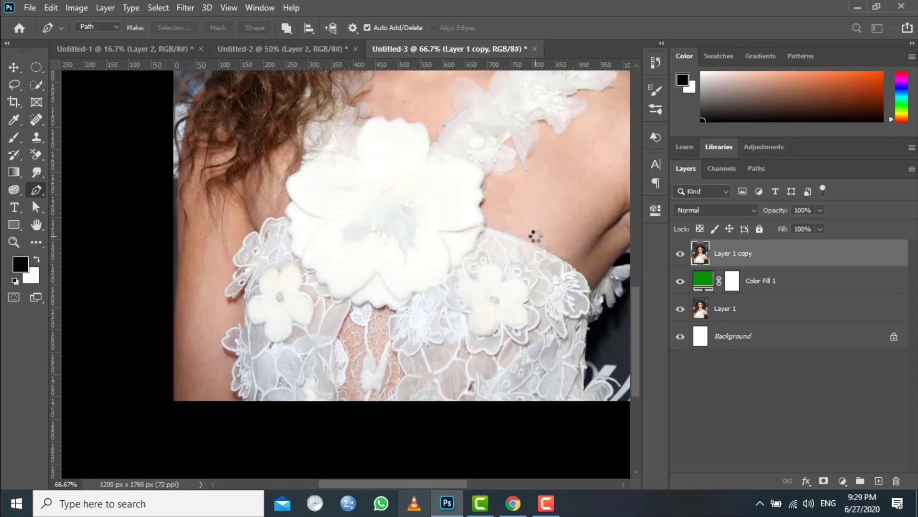
# Step: Invert the selection so it covers the background around the woman
pyautogui.scroll(3, 538, 244)
pyautogui.scroll(15, 537, 244)
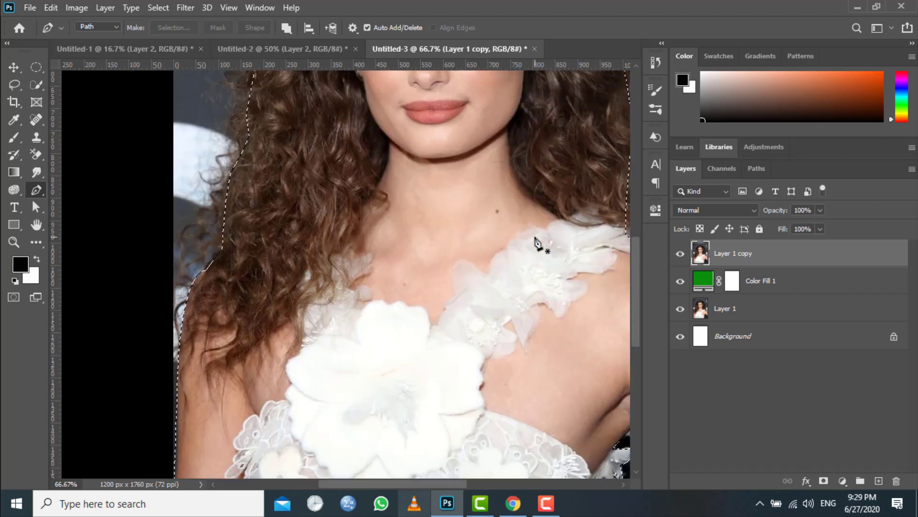
pyautogui.scroll(2, 538, 244)
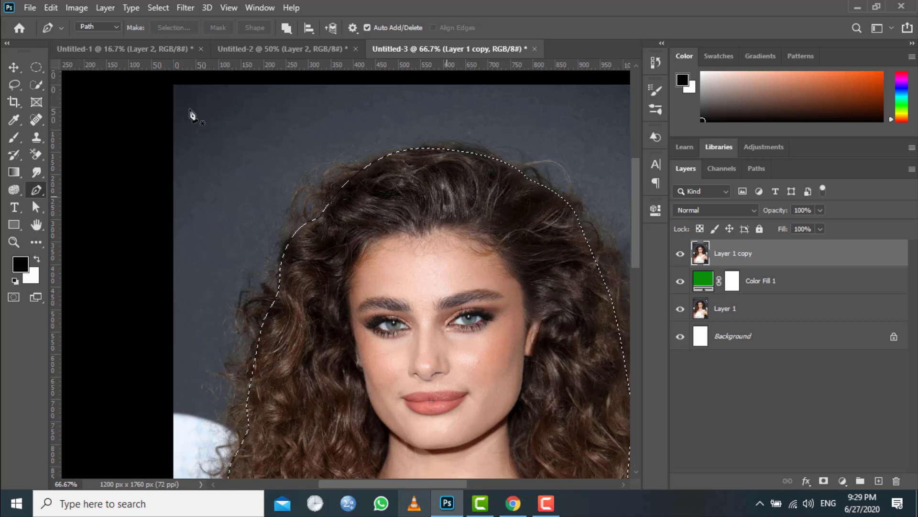
pyautogui.click(156, 8)
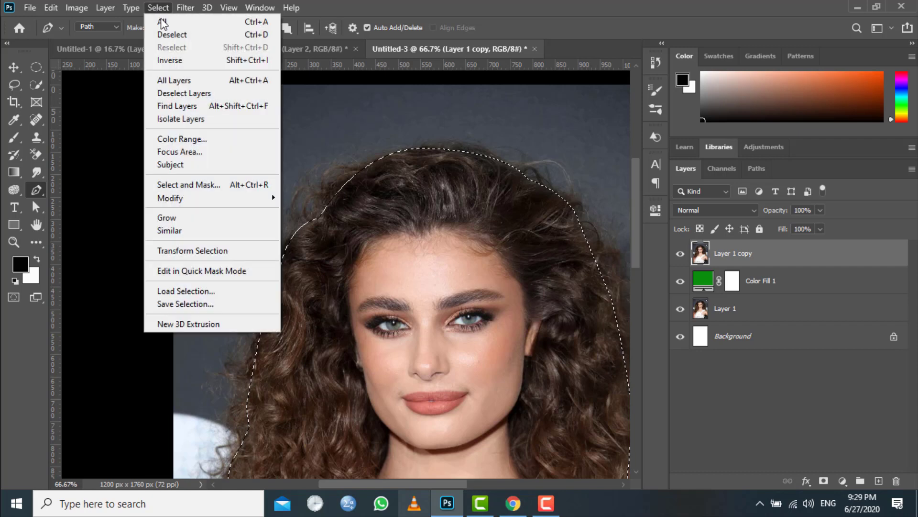
pyautogui.click(167, 61)
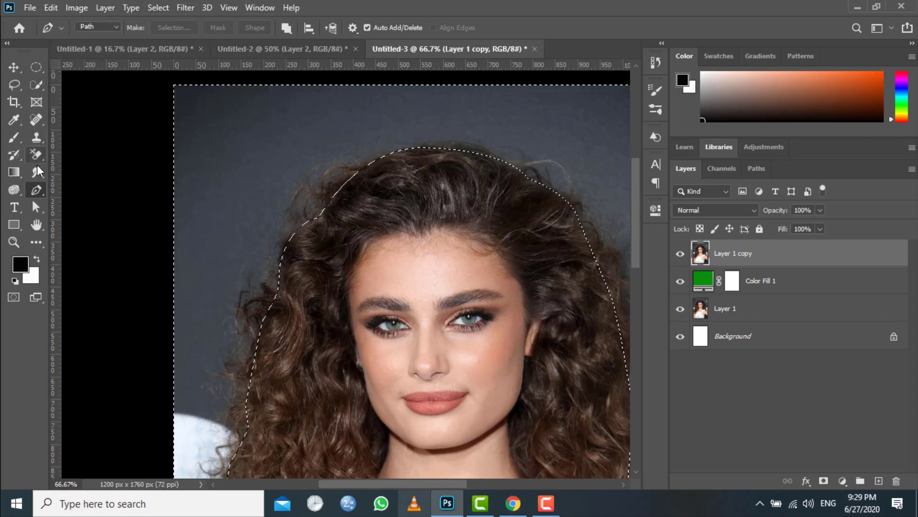
# Step: Erase the dark grey backdrop above and on both sides of the hair with the Background Eraser tool
pyautogui.click(37, 156)
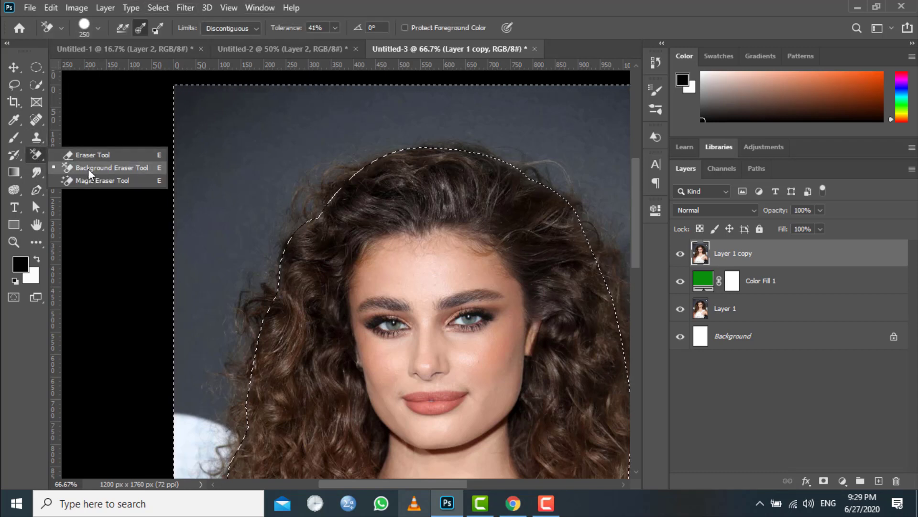
pyautogui.click(88, 168)
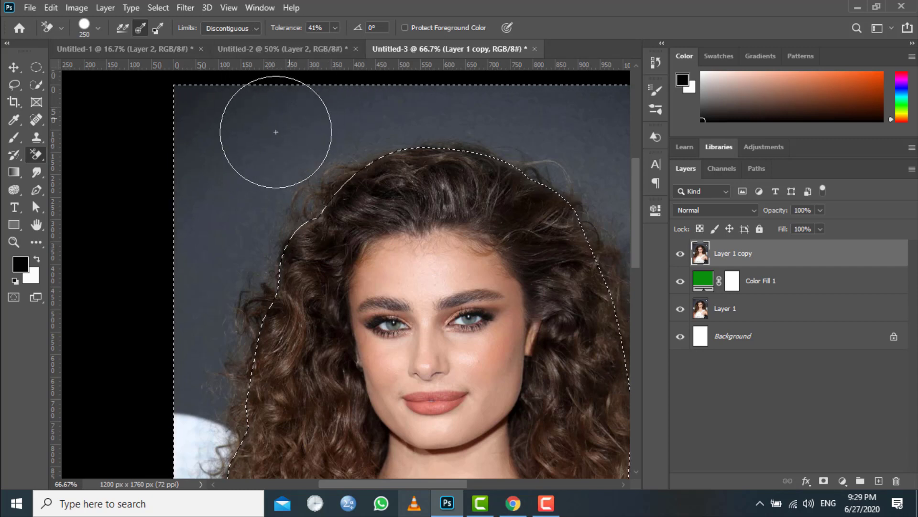
pyautogui.moveTo(252, 143)
pyautogui.mouseDown()
pyautogui.moveTo(238, 205)
pyautogui.moveTo(191, 119)
pyautogui.mouseUp()
pyautogui.moveTo(319, 105)
pyautogui.mouseDown()
pyautogui.moveTo(576, 85)
pyautogui.moveTo(618, 91)
pyautogui.moveTo(634, 178)
pyautogui.moveTo(468, 156)
pyautogui.moveTo(333, 184)
pyautogui.moveTo(234, 256)
pyautogui.moveTo(172, 415)
pyautogui.moveTo(160, 244)
pyautogui.moveTo(183, 160)
pyautogui.moveTo(203, 241)
pyautogui.moveTo(200, 514)
pyautogui.moveTo(197, 336)
pyautogui.moveTo(201, 369)
pyautogui.mouseUp()
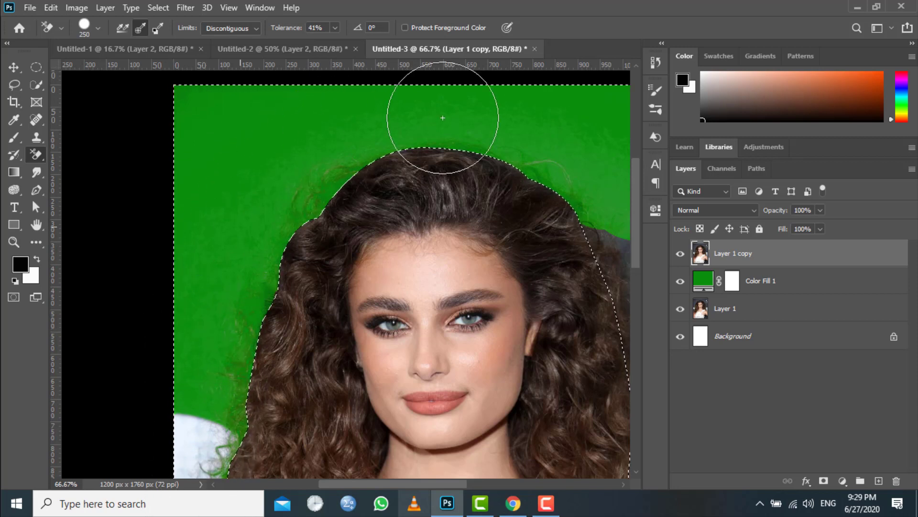
pyautogui.moveTo(641, 209); pyautogui.dragTo(684, 404)
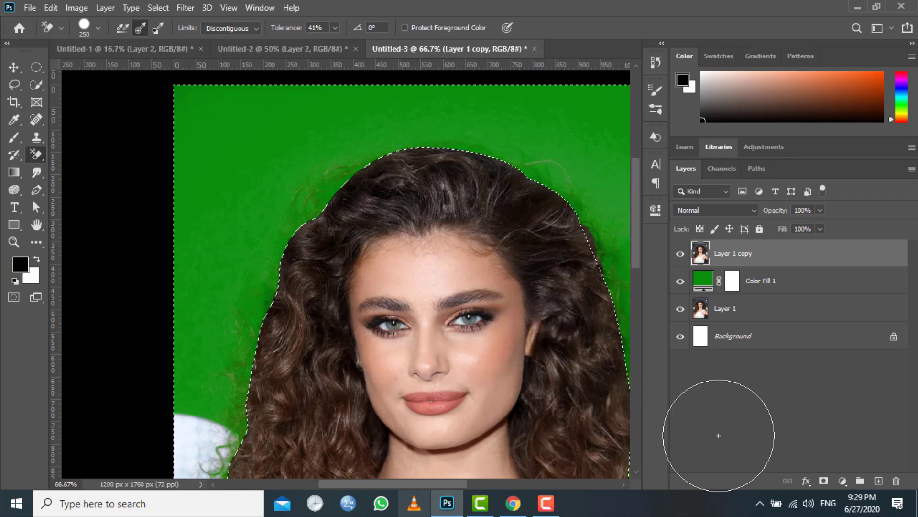
# Step: Erase the remaining backdrop, including the white lettering, pale patches and the area under the arm, and clear the selection
pyautogui.hotkey('ctrl', '-')
pyautogui.hotkey('ctrl', '-')
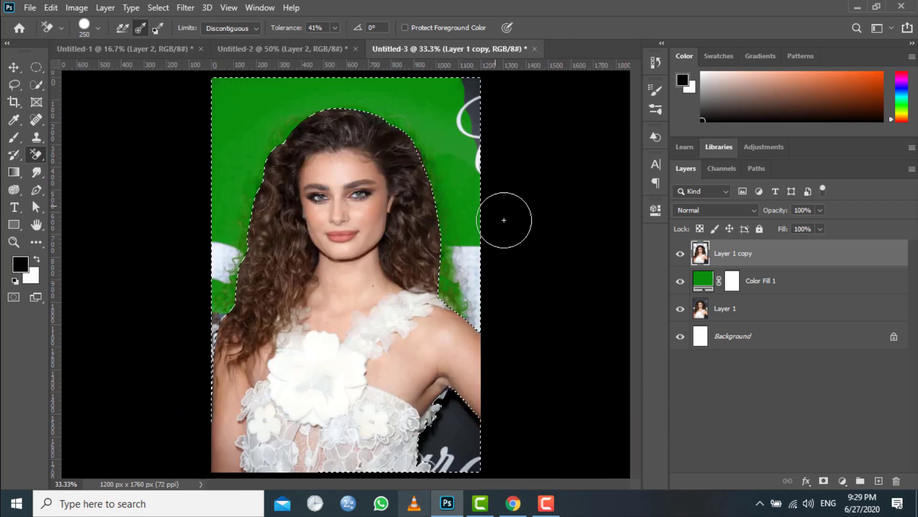
pyautogui.moveTo(478, 98); pyautogui.dragTo(472, 92)
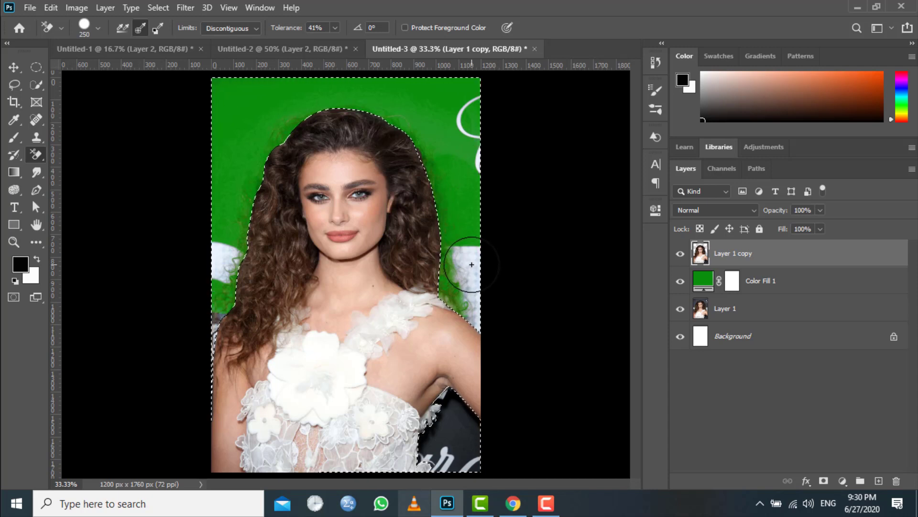
pyautogui.moveTo(472, 264); pyautogui.dragTo(487, 308)
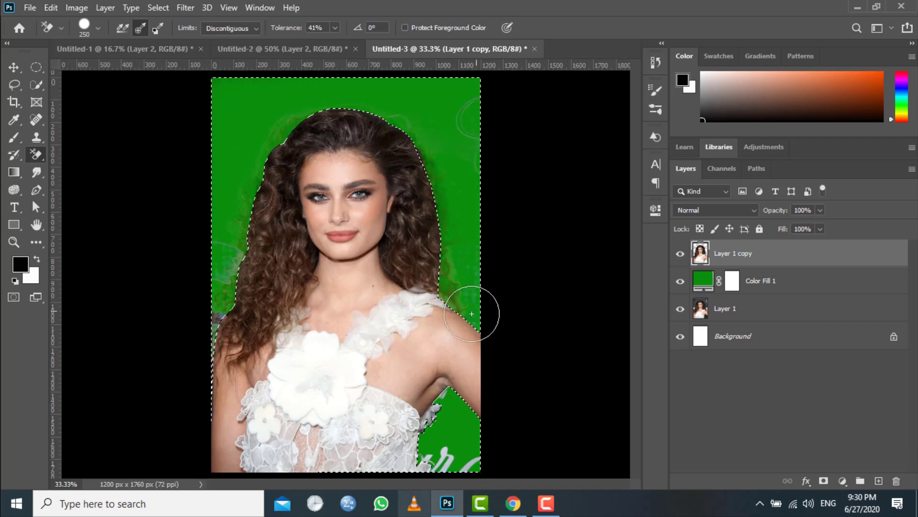
pyautogui.moveTo(478, 238); pyautogui.dragTo(464, 103)
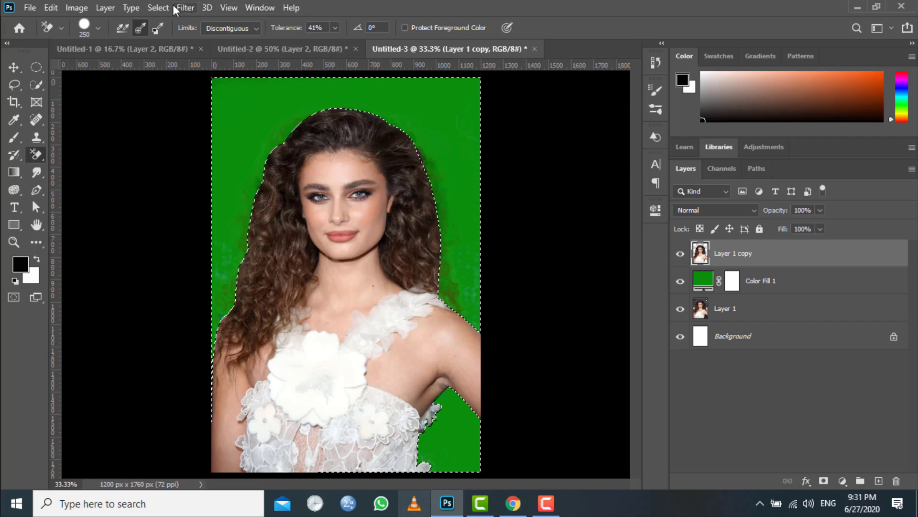
pyautogui.click(158, 8)
pyautogui.click(173, 34)
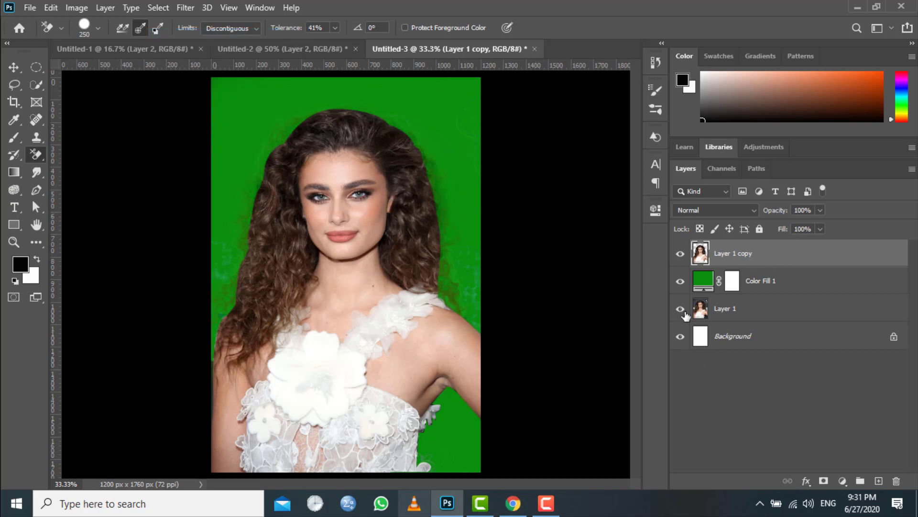
# Step: Switch to Chrome and copy the enlarged WallpaperAccess blue sky with clouds image from the image search results
pyautogui.click(516, 507)
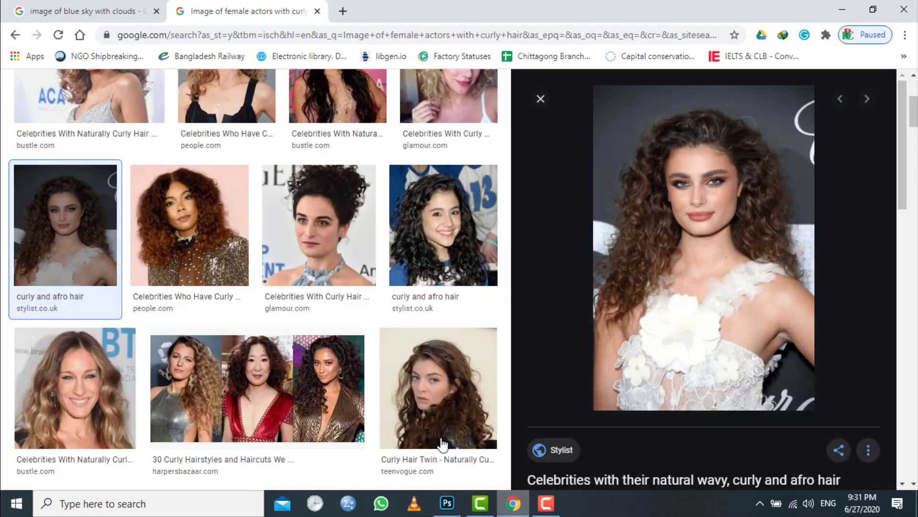
pyautogui.click(125, 10)
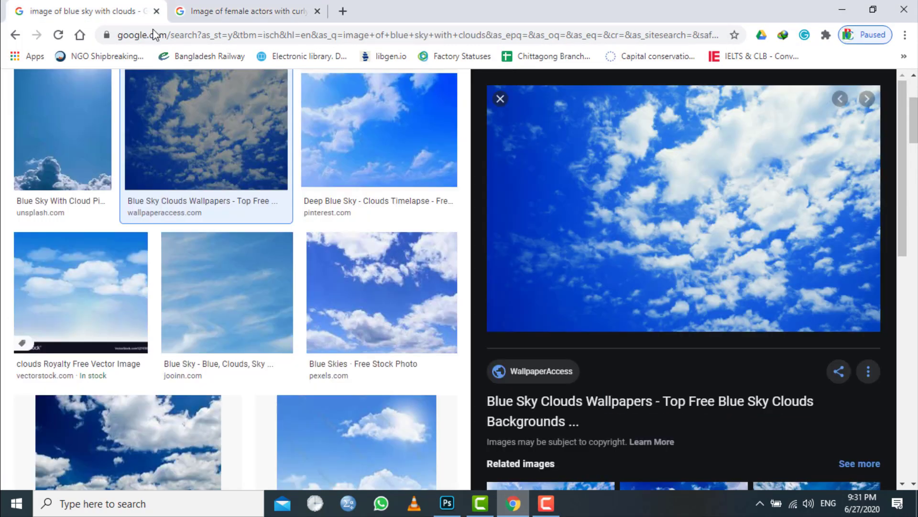
pyautogui.rightClick(695, 188)
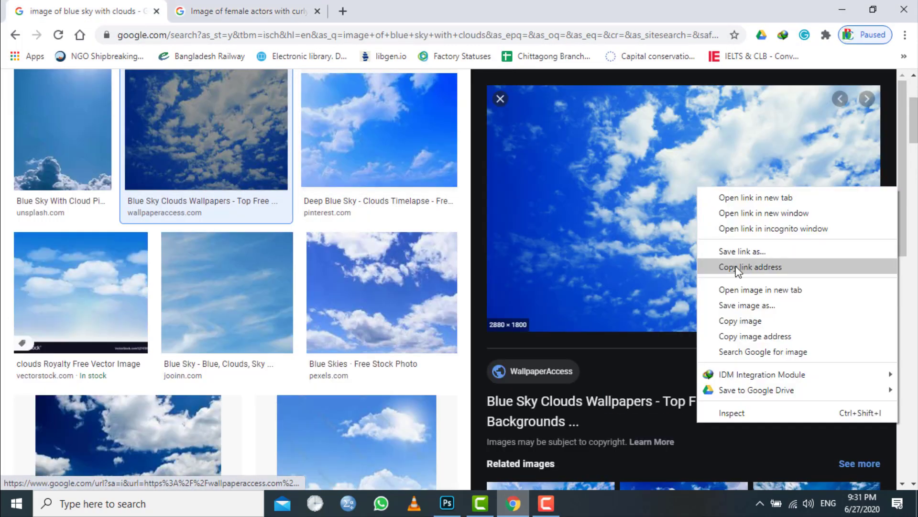
pyautogui.click(742, 319)
# Step: Return to Photoshop, paste the sky image, place its layer directly below the woman's cutout, and select the Layer 1 copy layer
pyautogui.click(447, 504)
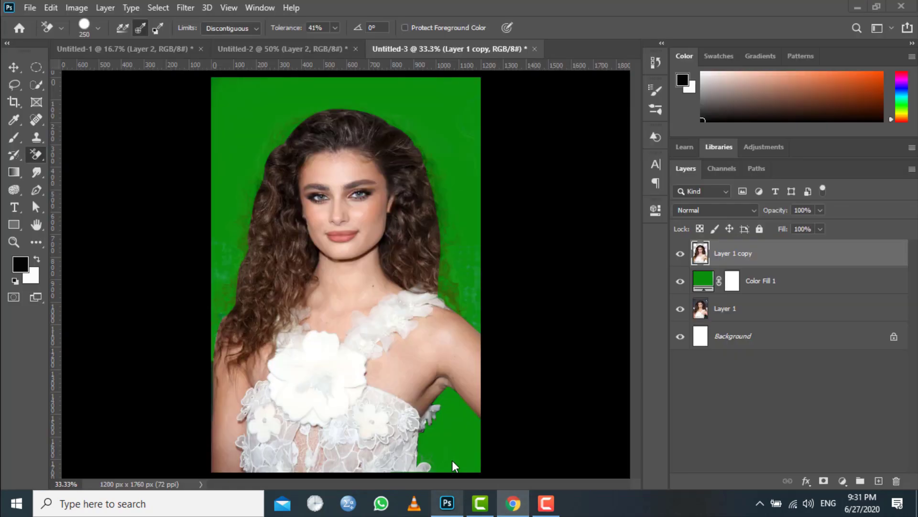
pyautogui.click(51, 8)
pyautogui.click(86, 124)
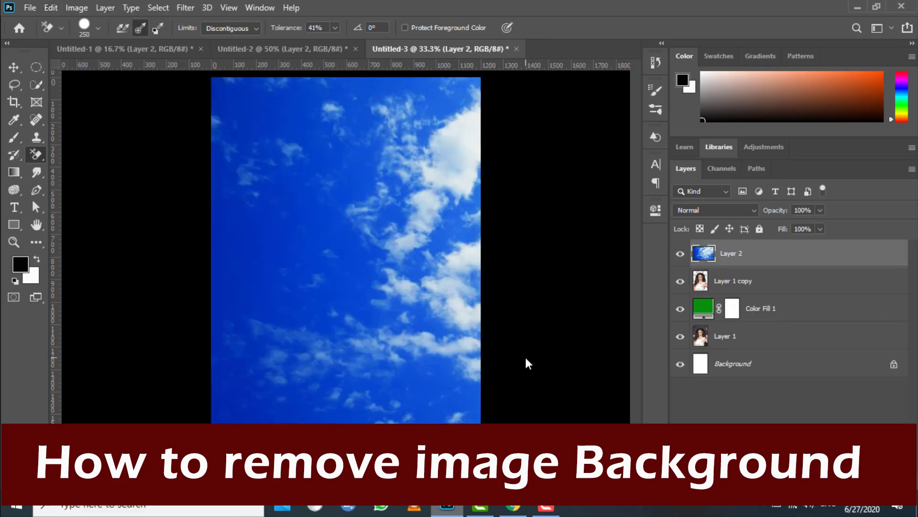
pyautogui.moveTo(730, 262); pyautogui.dragTo(707, 281)
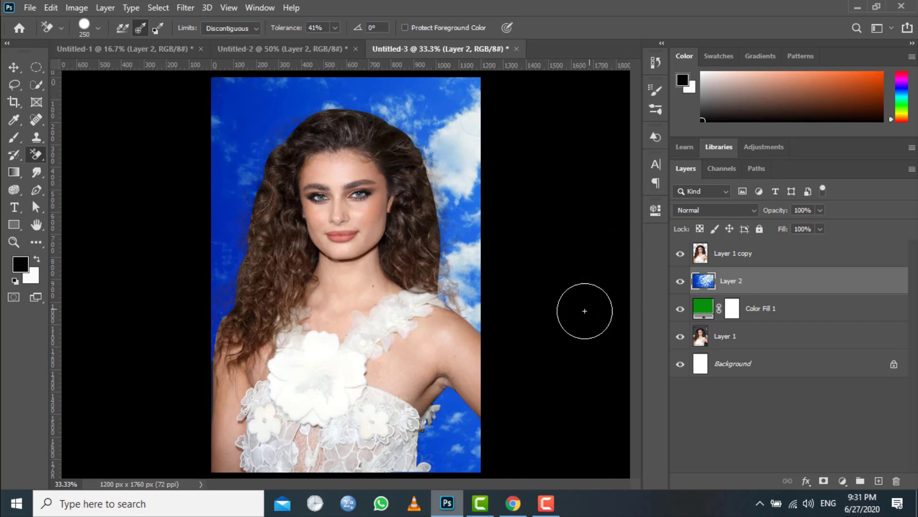
pyautogui.click(720, 258)
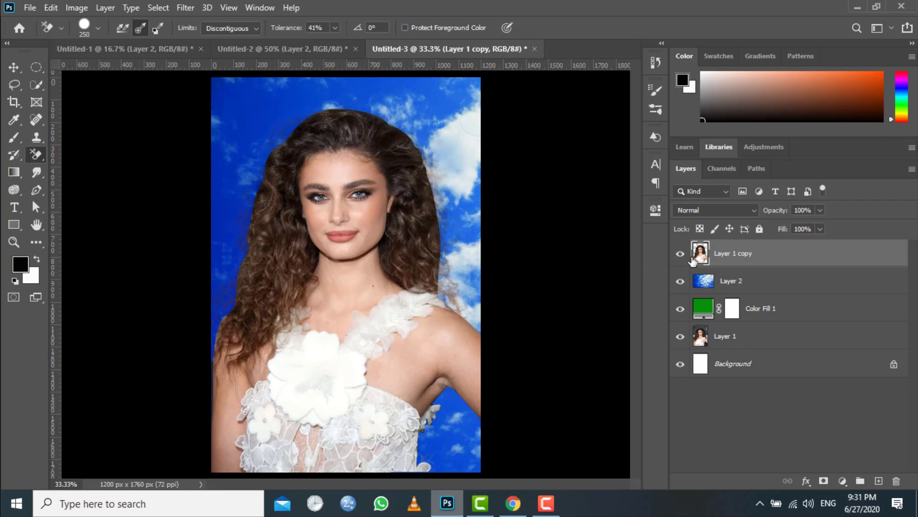